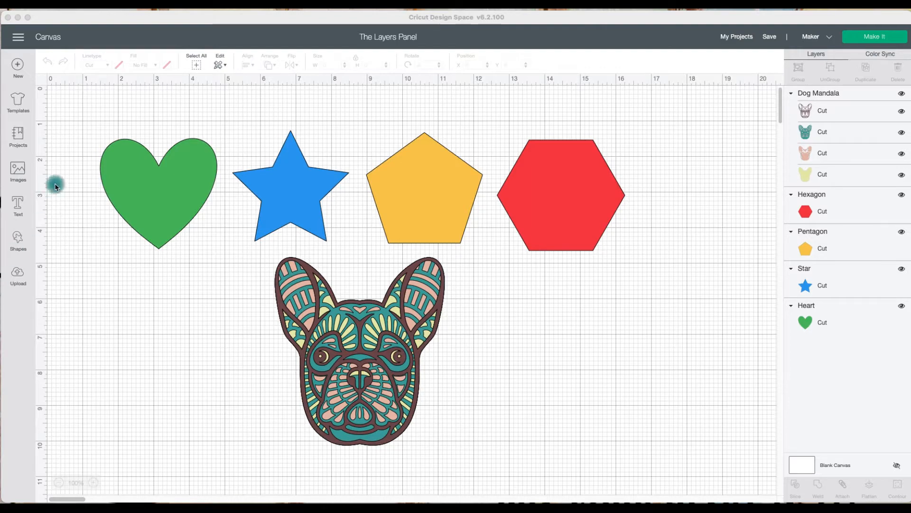
Move all the artwork up and scale it down together to about 9.15 by 5.49 inches.
{"action": "left_click_drag", "start_coordinate": [81, 132], "coordinate": [577, 343]}
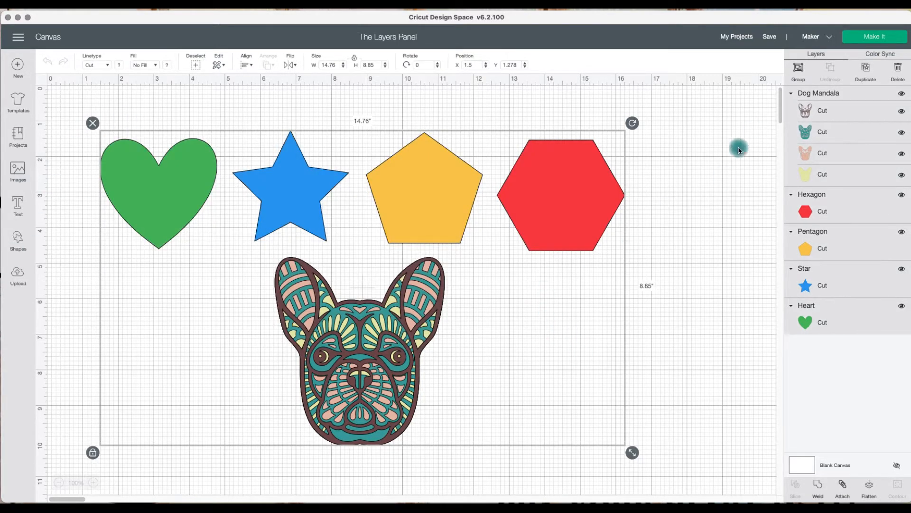
{"action": "left_click_drag", "start_coordinate": [540, 166], "coordinate": [576, 147]}
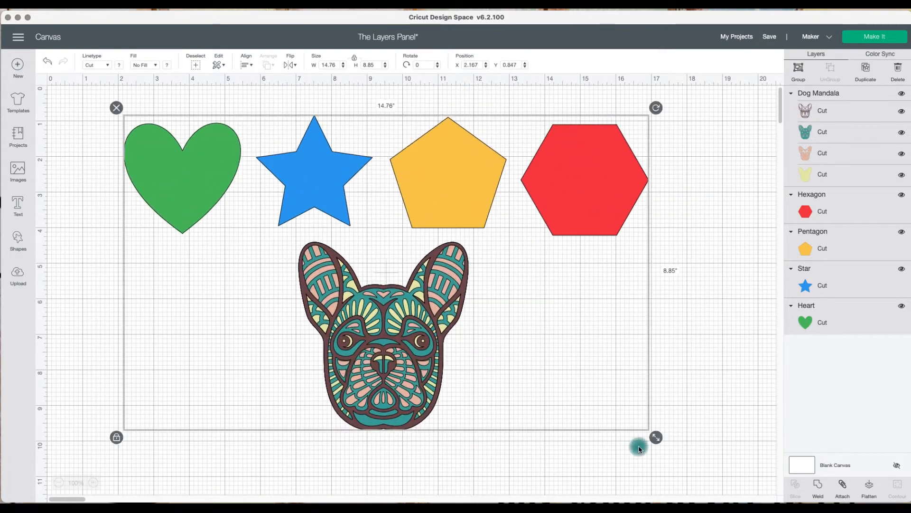
{"action": "left_click_drag", "start_coordinate": [653, 433], "coordinate": [484, 311]}
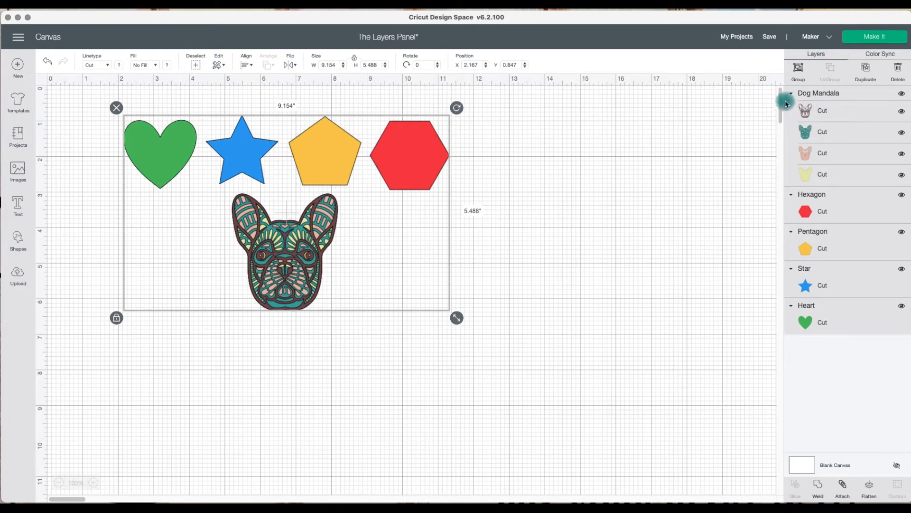
{"action": "left_click", "coordinate": [574, 228]}
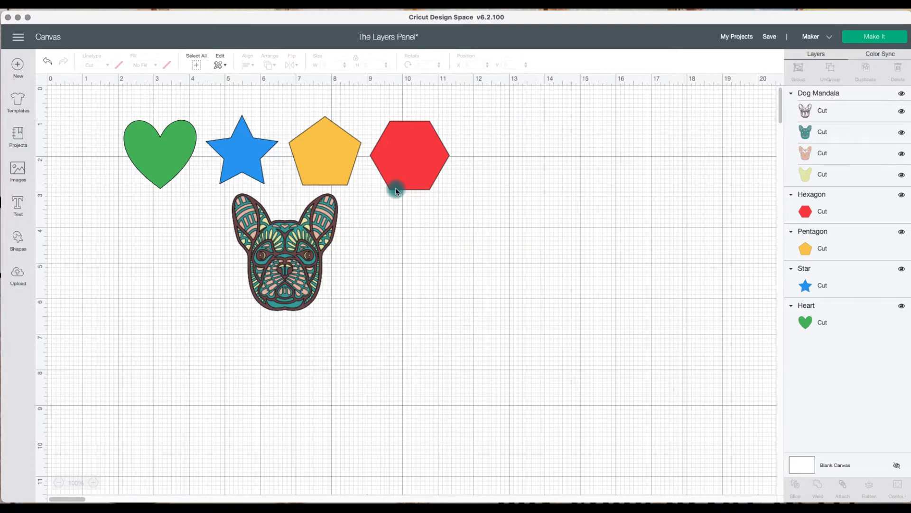
{"action": "scroll", "coordinate": [396, 191], "scroll_direction": "down", "scroll_amount": 3}
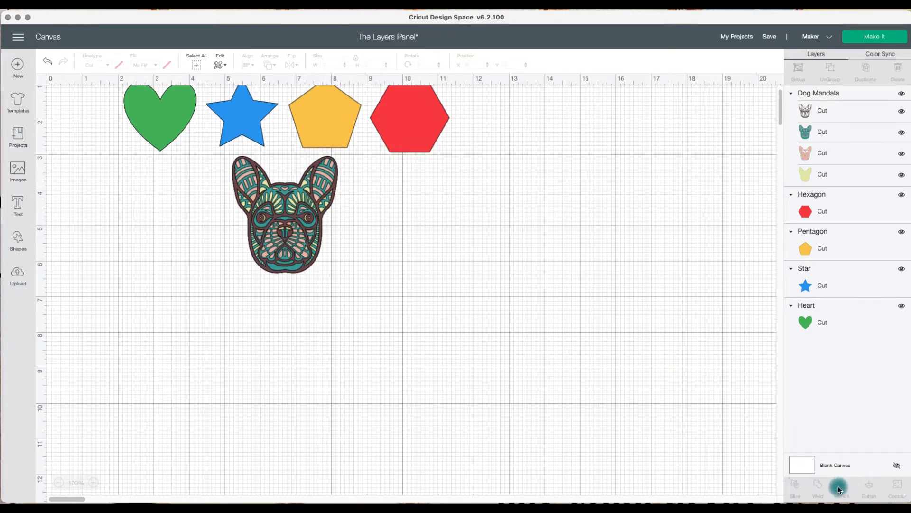
{"action": "scroll", "coordinate": [504, 376], "scroll_direction": "up", "scroll_amount": 3}
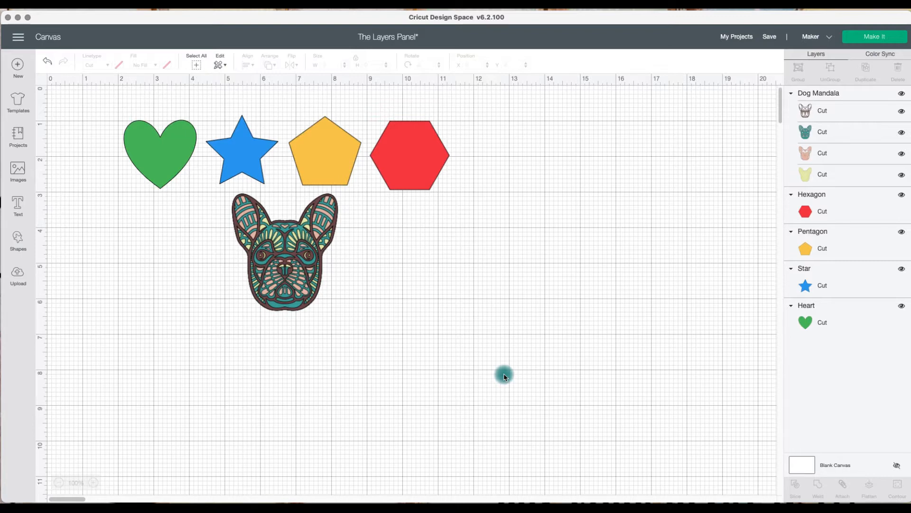
{"action": "scroll", "coordinate": [504, 376], "scroll_direction": "down", "scroll_amount": 1}
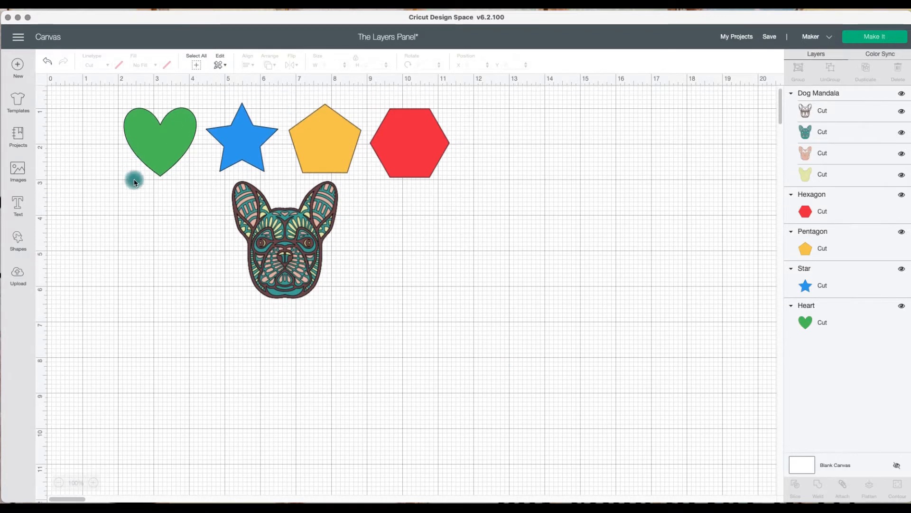
{"action": "scroll", "coordinate": [159, 244], "scroll_direction": "up", "scroll_amount": 1}
Shrink the green heart to about 1.26 by 1.19 inches, place it over the hexagon and send it to the front.
{"action": "left_click_drag", "start_coordinate": [171, 144], "coordinate": [574, 204]}
{"action": "left_click_drag", "start_coordinate": [619, 258], "coordinate": [412, 155]}
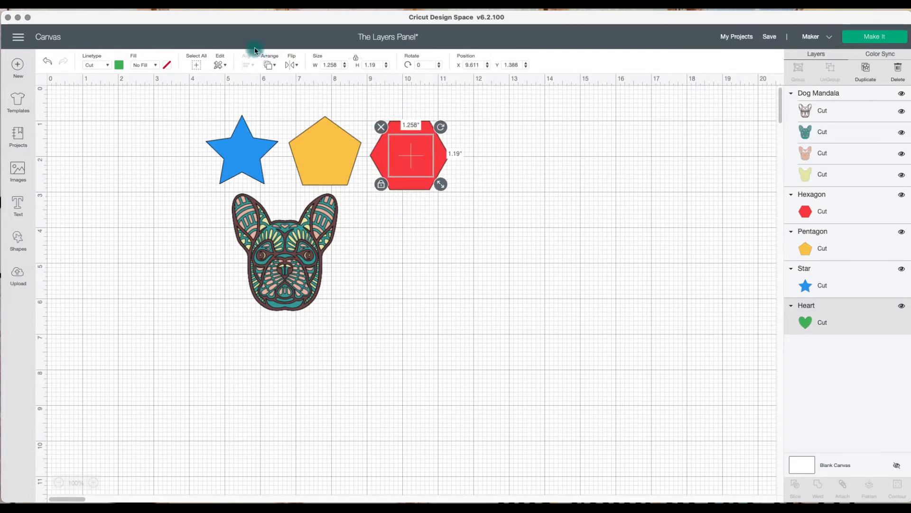
{"action": "left_click", "coordinate": [268, 64]}
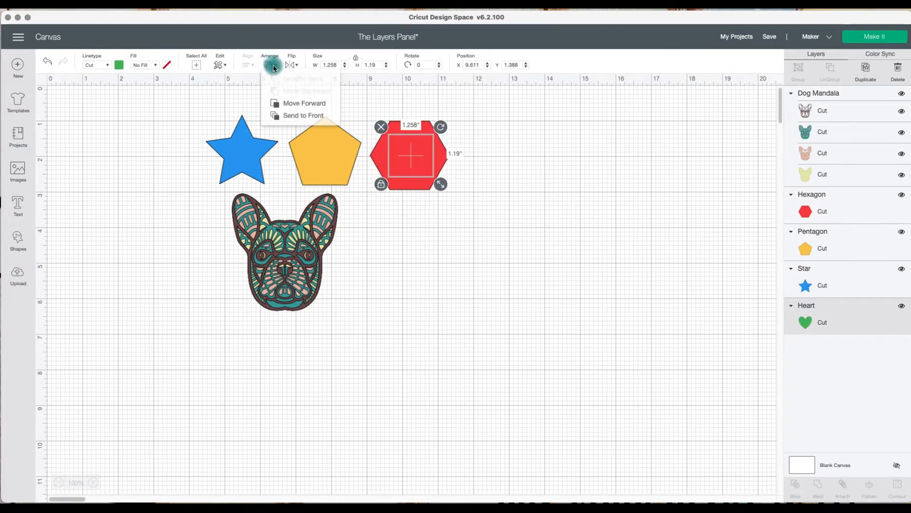
{"action": "left_click", "coordinate": [302, 119]}
{"action": "left_click", "coordinate": [474, 167]}
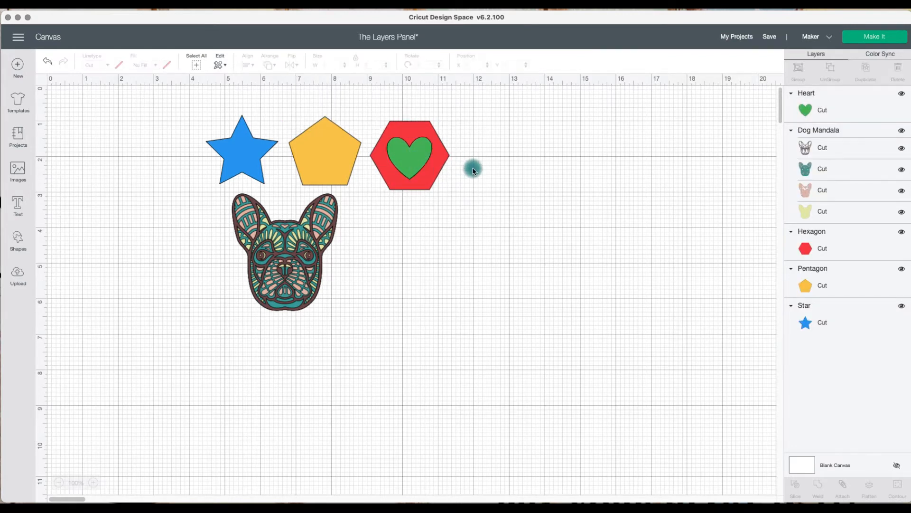
Slice the hexagon with the green heart and move the resulting pieces apart.
{"action": "left_click_drag", "start_coordinate": [401, 153], "coordinate": [503, 173]}
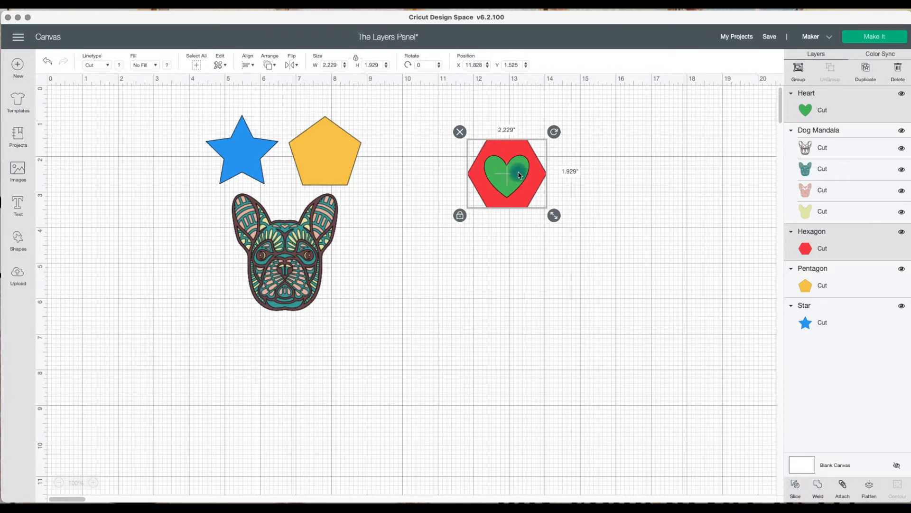
{"action": "left_click", "coordinate": [799, 490]}
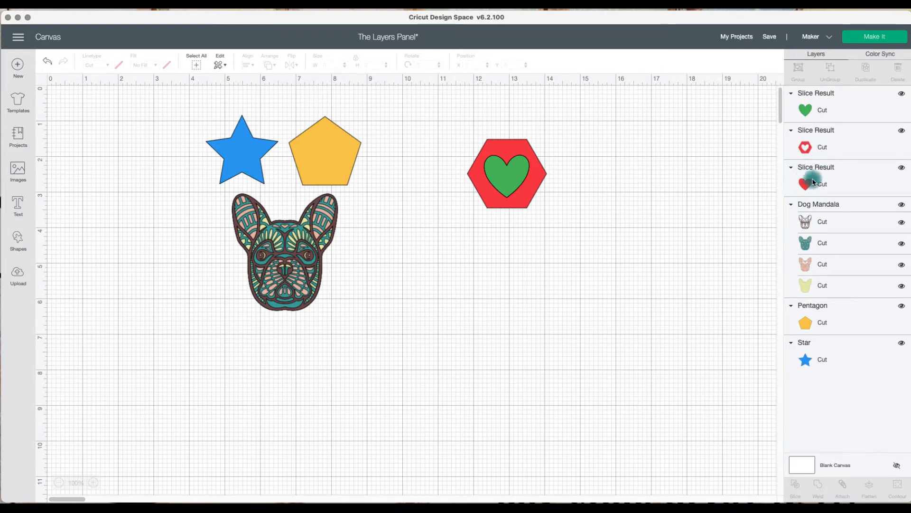
{"action": "left_click_drag", "start_coordinate": [536, 174], "coordinate": [649, 179]}
{"action": "left_click_drag", "start_coordinate": [506, 188], "coordinate": [525, 259]}
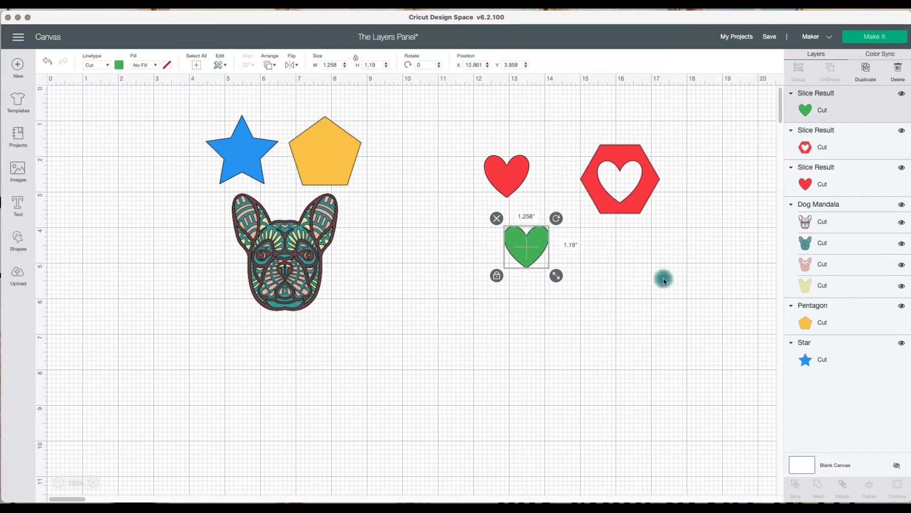
{"action": "left_click_drag", "start_coordinate": [507, 184], "coordinate": [507, 161]}
{"action": "mouse_move", "coordinate": [521, 250]}
{"action": "left_mouse_down"}
{"action": "mouse_move", "coordinate": [705, 152]}
{"action": "mouse_move", "coordinate": [639, 253]}
{"action": "mouse_move", "coordinate": [606, 256]}
{"action": "mouse_move", "coordinate": [463, 212]}
{"action": "mouse_move", "coordinate": [512, 325]}
{"action": "mouse_move", "coordinate": [565, 340]}
{"action": "mouse_move", "coordinate": [553, 351]}
{"action": "mouse_move", "coordinate": [639, 204]}
{"action": "mouse_move", "coordinate": [606, 186]}
{"action": "mouse_move", "coordinate": [524, 260]}
{"action": "mouse_move", "coordinate": [514, 258]}
{"action": "left_mouse_up"}
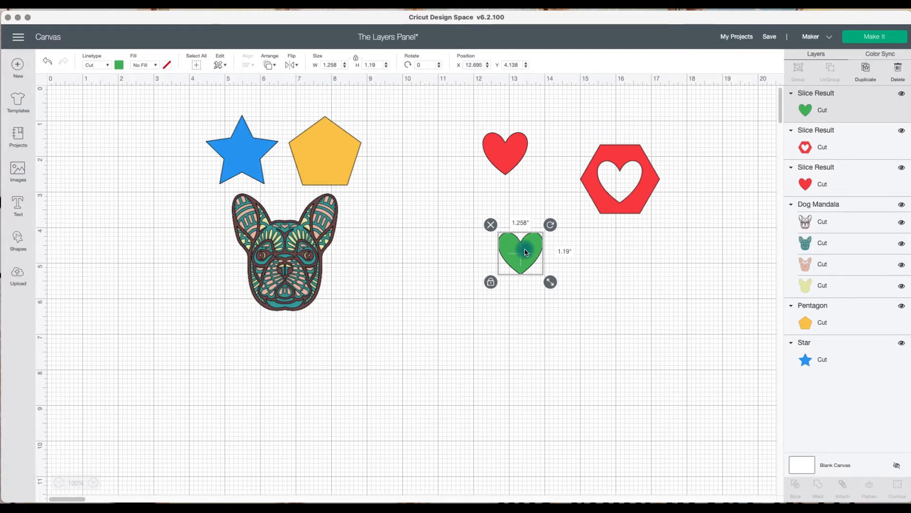
Shrink the star to about 1.55 by 1.47 inches, place it inside the pentagon and send it to the front.
{"action": "left_click_drag", "start_coordinate": [250, 157], "coordinate": [321, 163]}
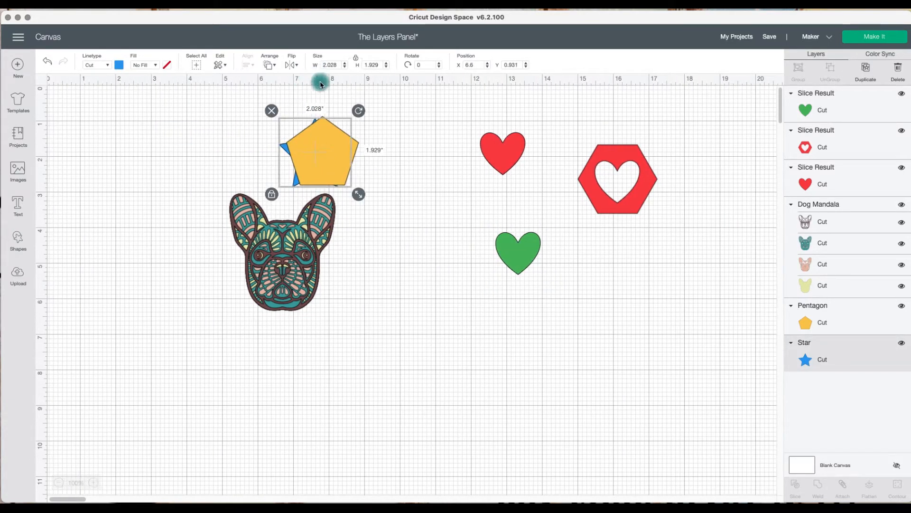
{"action": "left_click_drag", "start_coordinate": [345, 194], "coordinate": [333, 180]}
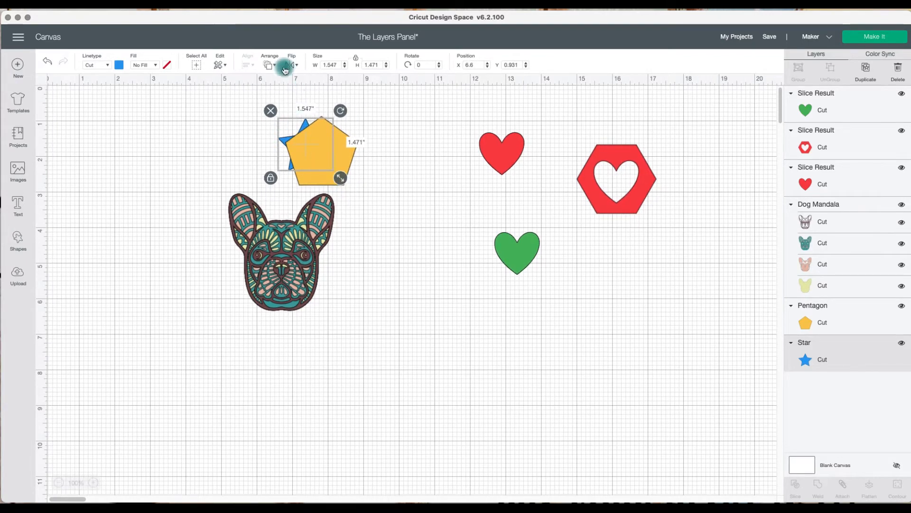
{"action": "left_click", "coordinate": [270, 65]}
{"action": "left_click", "coordinate": [296, 105]}
{"action": "left_click_drag", "start_coordinate": [316, 150], "coordinate": [332, 153]}
Shrink the red heart to about 0.61 by 0.58 inches, send it to the front and place it inside the star.
{"action": "left_click", "coordinate": [522, 162]}
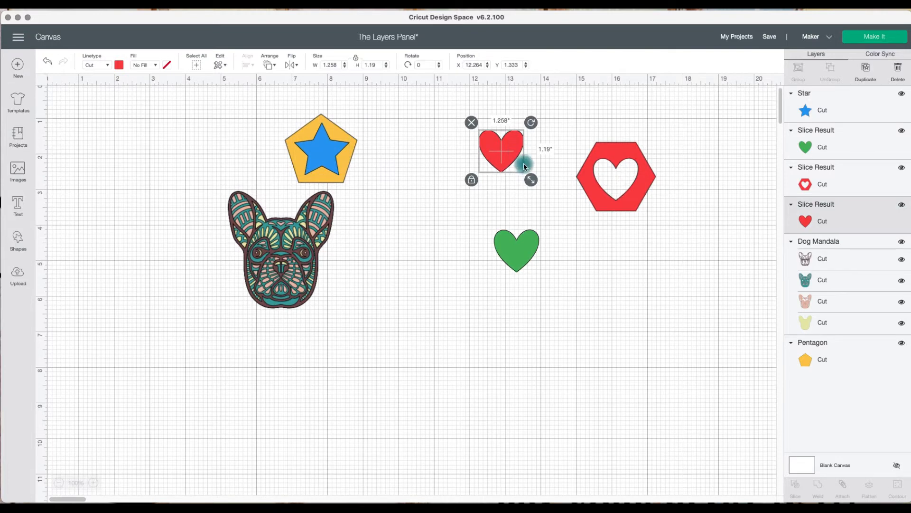
{"action": "left_click_drag", "start_coordinate": [530, 180], "coordinate": [322, 157]}
{"action": "left_click", "coordinate": [269, 65]}
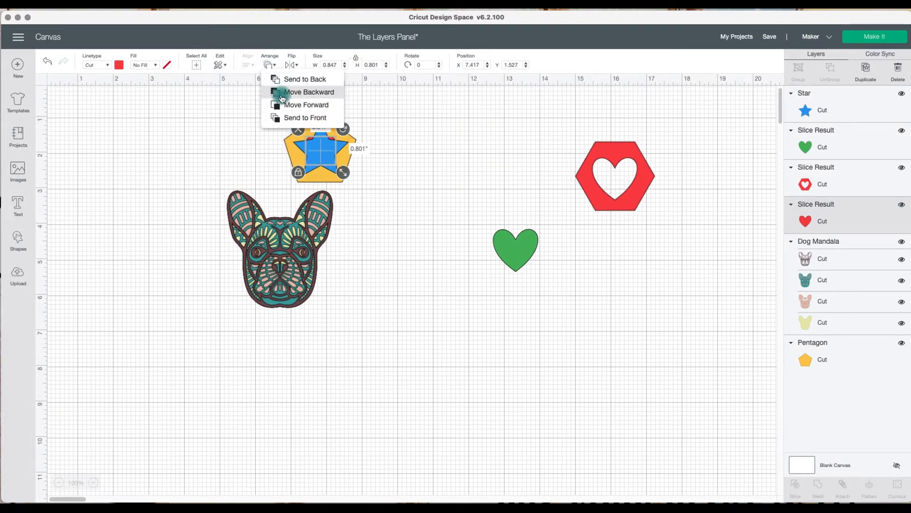
{"action": "left_click", "coordinate": [306, 119]}
{"action": "mouse_move", "coordinate": [320, 145]}
{"action": "left_mouse_down"}
{"action": "mouse_move", "coordinate": [338, 168]}
{"action": "mouse_move", "coordinate": [323, 151]}
{"action": "left_mouse_up"}
{"action": "scroll", "coordinate": [347, 175], "scroll_direction": "down", "scroll_amount": 1}
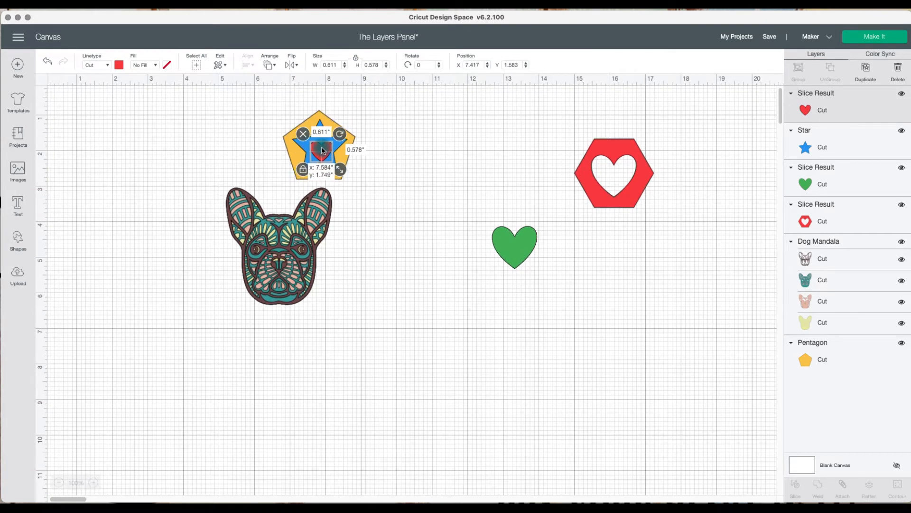
{"action": "scroll", "coordinate": [375, 158], "scroll_direction": "up", "scroll_amount": 1}
Select the pentagon, star and red heart and align them on a common center.
{"action": "left_click", "coordinate": [412, 165]}
{"action": "left_click_drag", "start_coordinate": [375, 167], "coordinate": [296, 134]}
{"action": "left_click", "coordinate": [266, 69]}
{"action": "left_click", "coordinate": [247, 65]}
{"action": "left_click", "coordinate": [295, 168]}
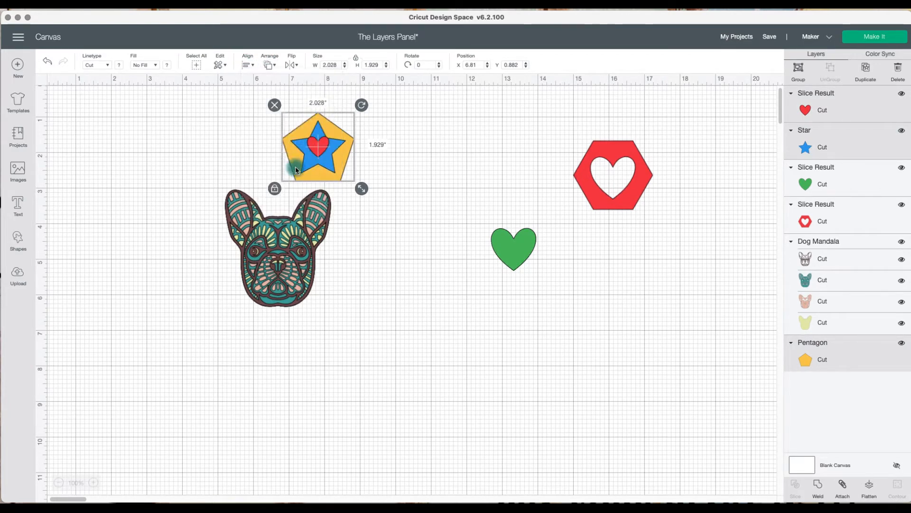
Move and enlarge the stacked pentagon, star and red heart, and move the Dog Mandala clear of the stack.
{"action": "left_click", "coordinate": [419, 238]}
{"action": "left_click", "coordinate": [321, 147]}
{"action": "left_click_drag", "start_coordinate": [321, 147], "coordinate": [322, 151]}
{"action": "left_click_drag", "start_coordinate": [397, 163], "coordinate": [401, 199]}
{"action": "left_click_drag", "start_coordinate": [409, 232], "coordinate": [521, 306]}
{"action": "left_click", "coordinate": [300, 253]}
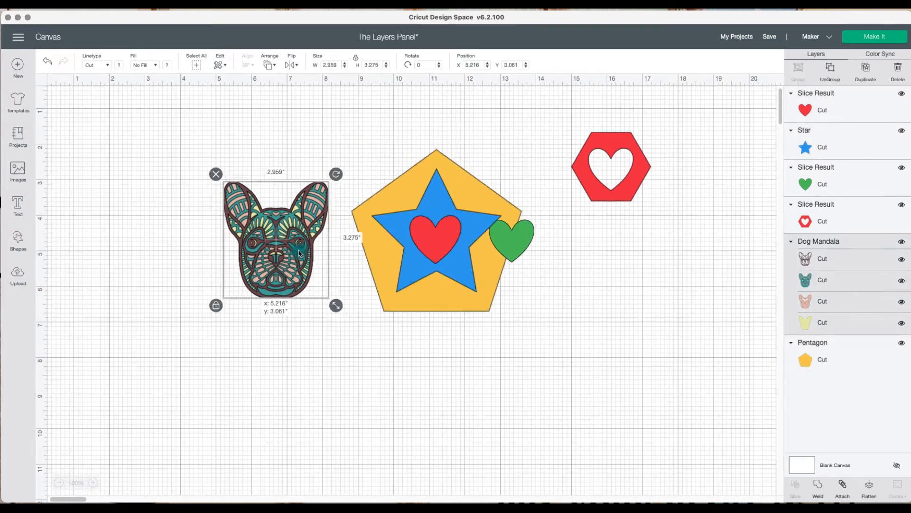
{"action": "left_click_drag", "start_coordinate": [300, 253], "coordinate": [173, 218]}
{"action": "left_click_drag", "start_coordinate": [490, 270], "coordinate": [420, 277]}
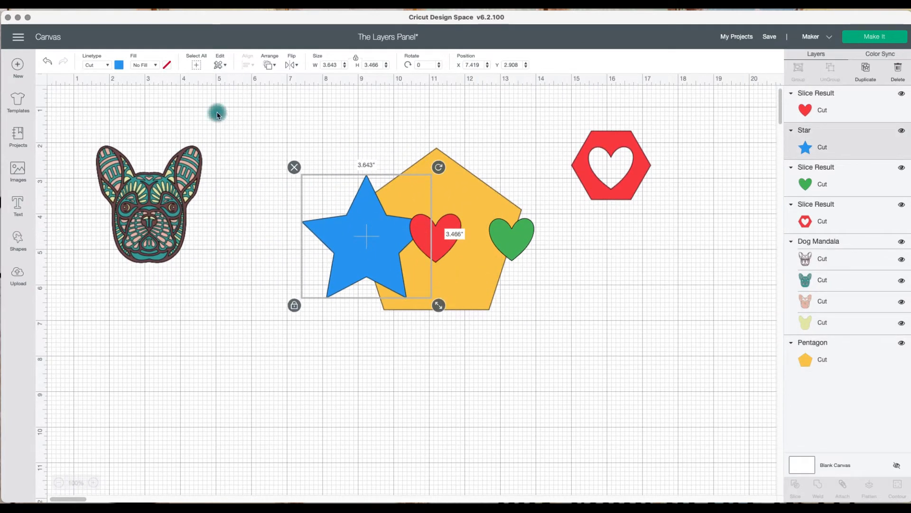
{"action": "left_click_drag", "start_coordinate": [527, 236], "coordinate": [629, 234]}
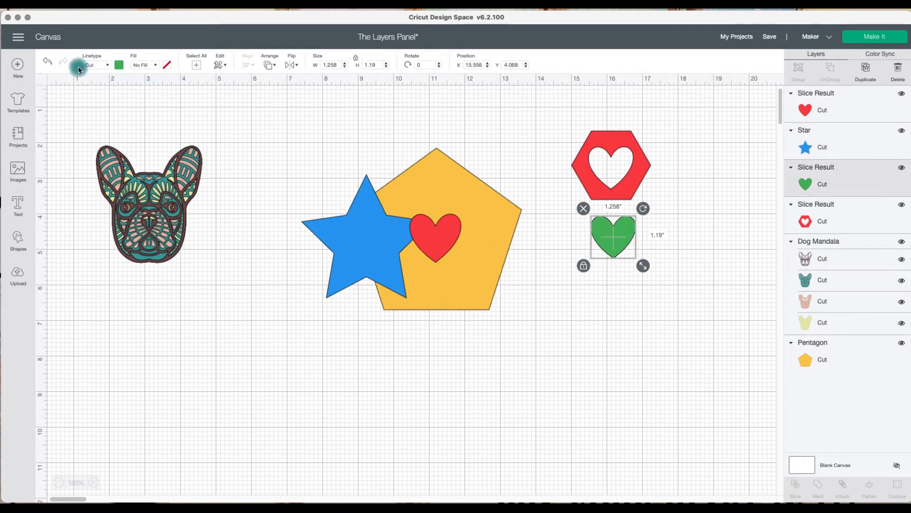
{"action": "left_click", "coordinate": [47, 61]}
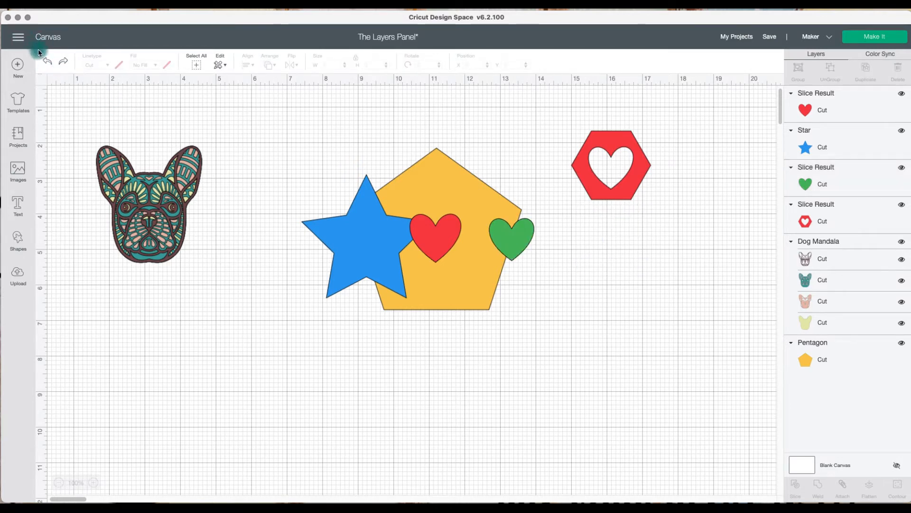
{"action": "left_click", "coordinate": [46, 61]}
Move the green heart beneath the hexagon and enlarge the pentagon, star and red heart stack to about 5.86 by 5.57 inches.
{"action": "left_click_drag", "start_coordinate": [528, 244], "coordinate": [634, 244]}
{"action": "left_click_drag", "start_coordinate": [305, 135], "coordinate": [568, 353]}
{"action": "left_click_drag", "start_coordinate": [517, 329], "coordinate": [482, 327]}
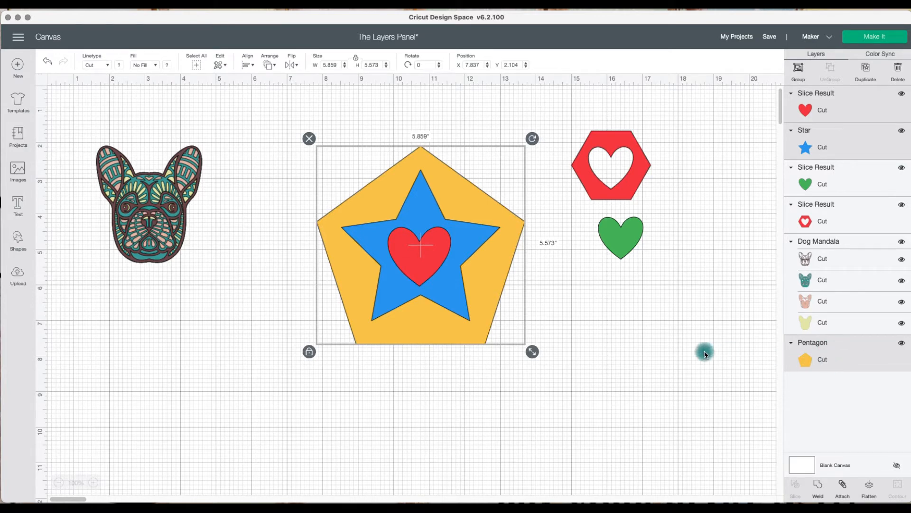
{"action": "left_click", "coordinate": [681, 350]}
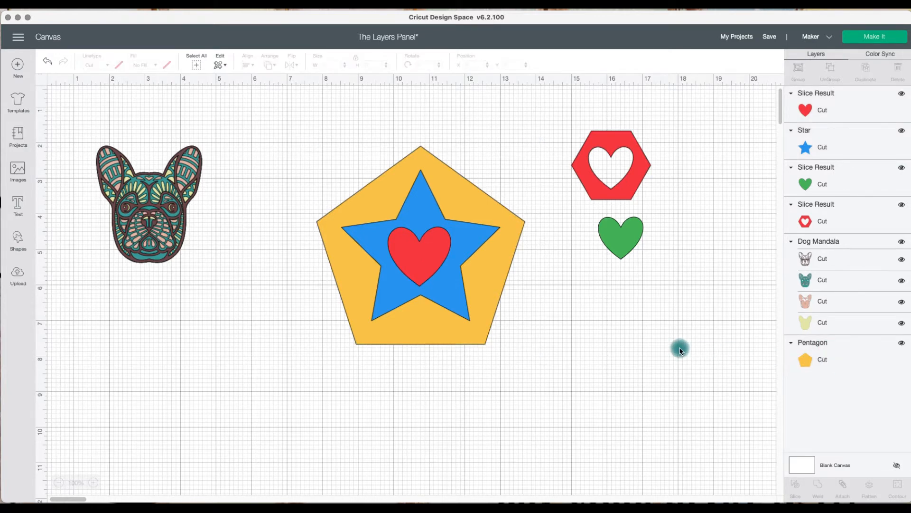
{"action": "left_click", "coordinate": [439, 259]}
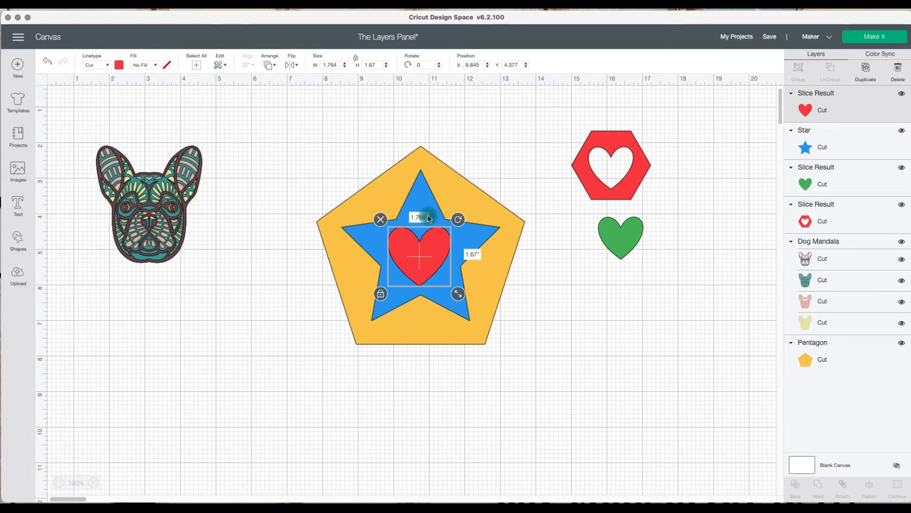
{"action": "left_click", "coordinate": [421, 190]}
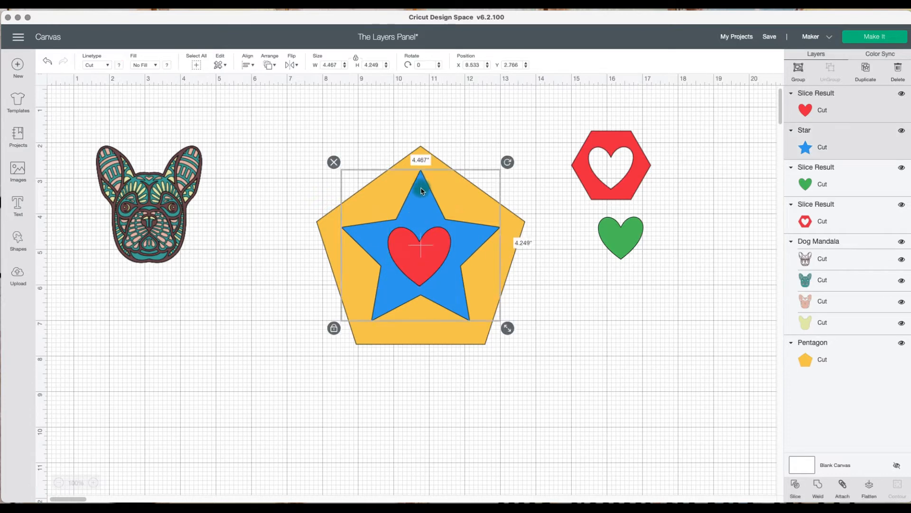
{"action": "left_click", "coordinate": [547, 312]}
Select the red heart and the star layers and slice the heart shape out of the star.
{"action": "left_click", "coordinate": [437, 249]}
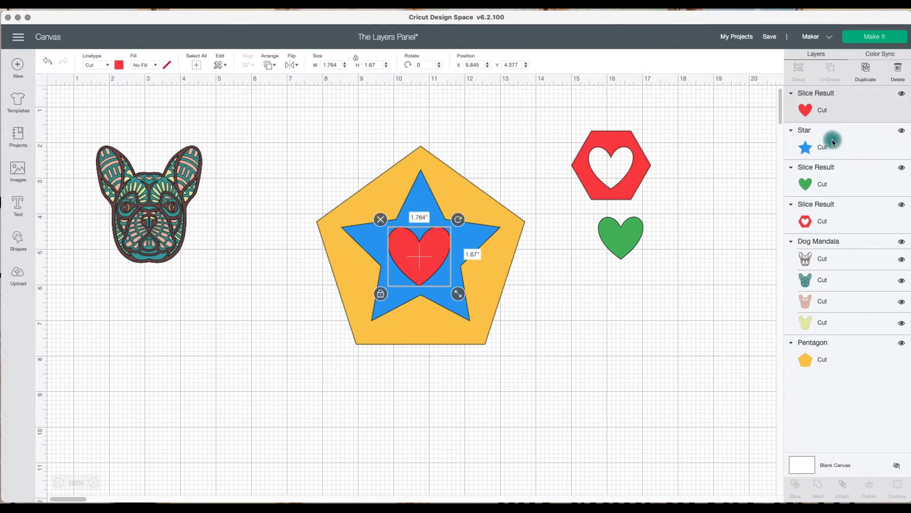
{"action": "left_click", "coordinate": [852, 147], "text": "shift"}
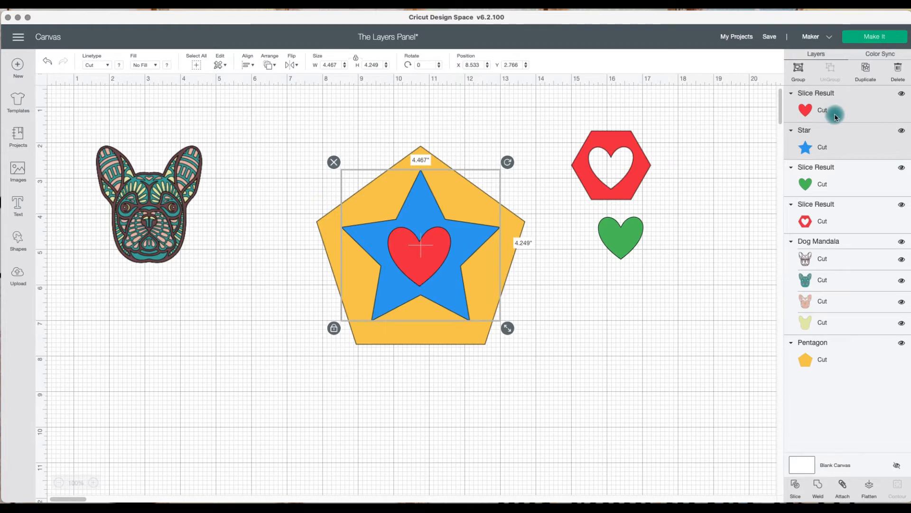
{"action": "left_click", "coordinate": [796, 487]}
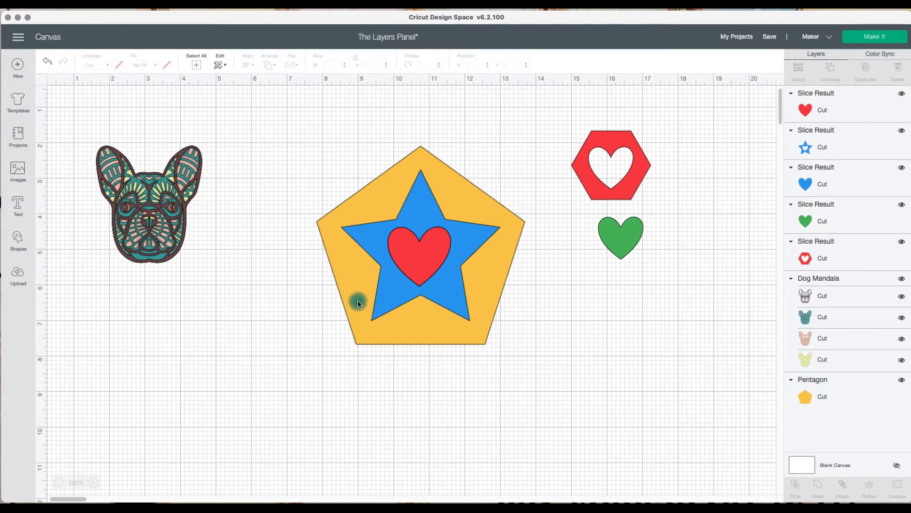
Slice the red heart shape out of the pentagon and move the red heart away, below the green heart.
{"action": "left_click", "coordinate": [430, 268]}
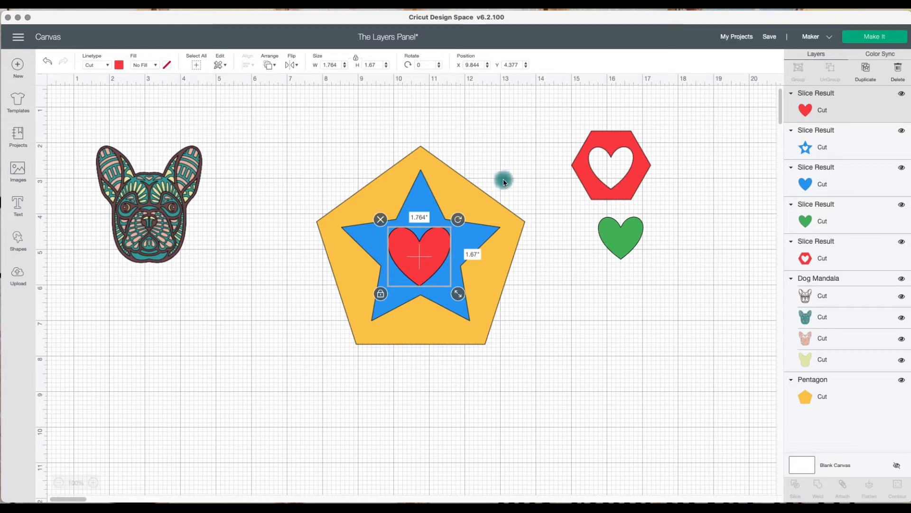
{"action": "left_click", "coordinate": [834, 393]}
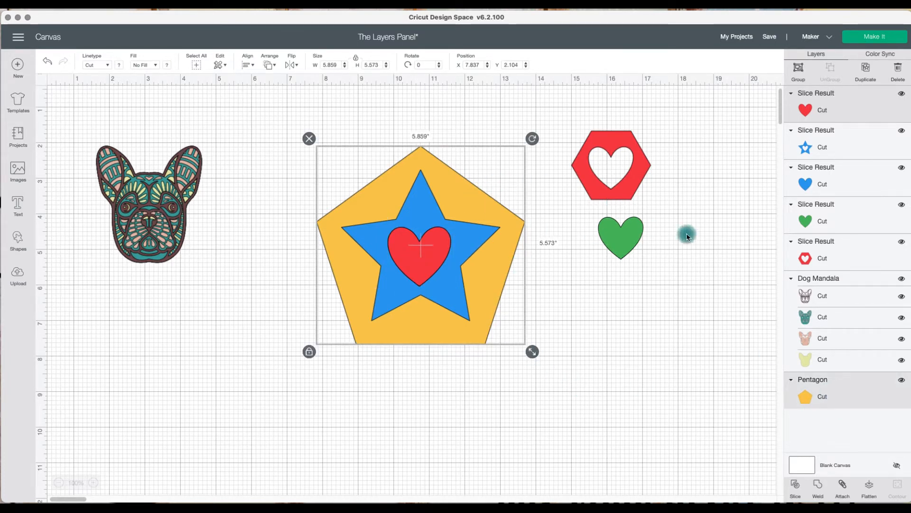
{"action": "left_click", "coordinate": [796, 485]}
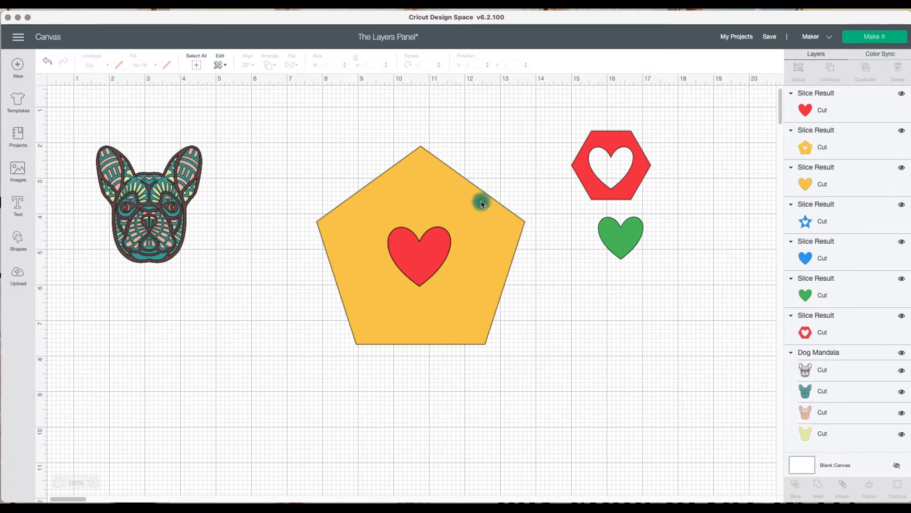
{"action": "left_click_drag", "start_coordinate": [421, 250], "coordinate": [683, 306]}
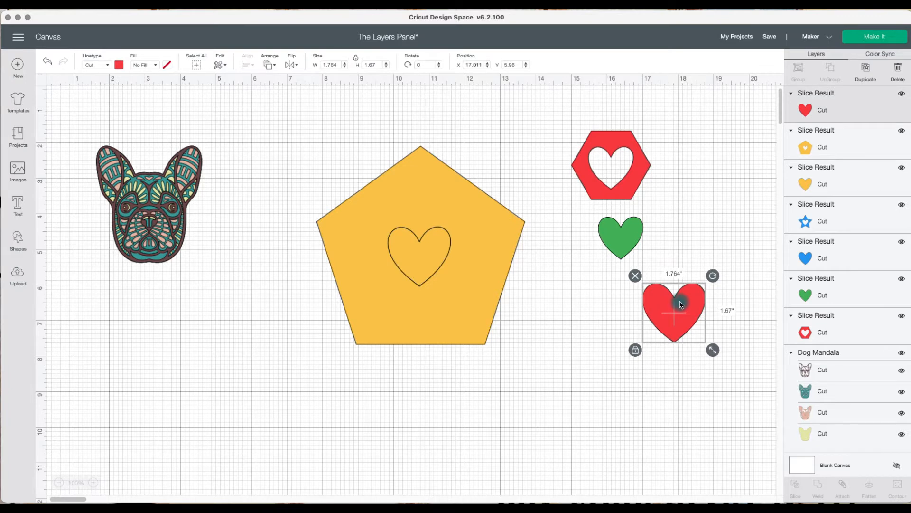
Spread the pentagon, the star and their cut-out hearts apart, and move the red heart beside the star.
{"action": "left_click", "coordinate": [429, 256]}
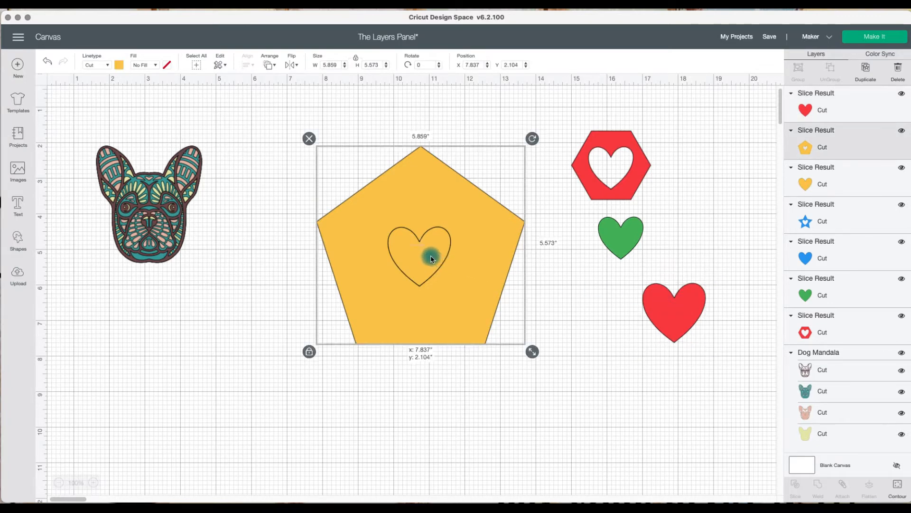
{"action": "left_click_drag", "start_coordinate": [431, 255], "coordinate": [551, 405]}
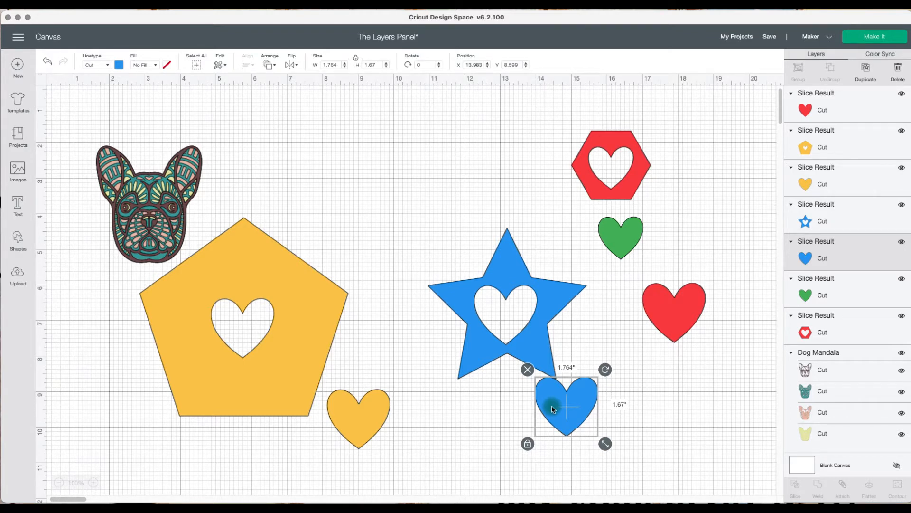
{"action": "left_click_drag", "start_coordinate": [551, 405], "coordinate": [554, 419]}
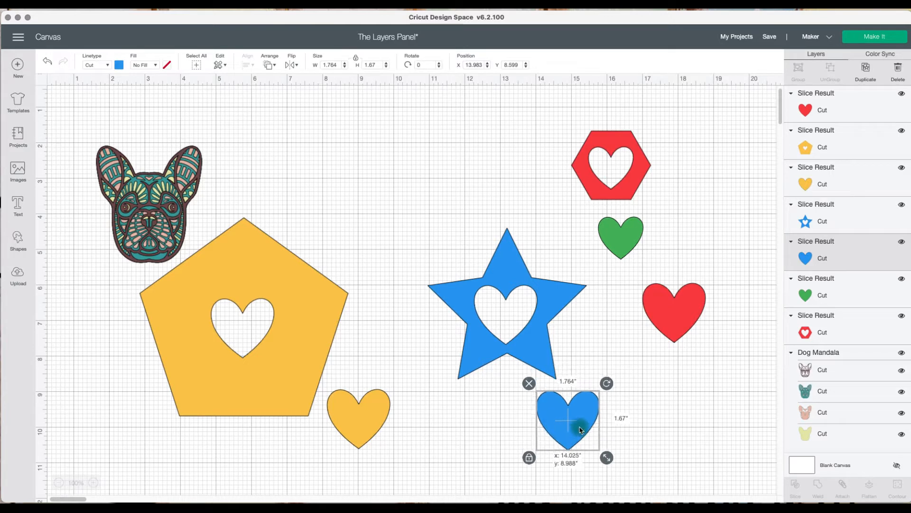
{"action": "left_click", "coordinate": [665, 322]}
{"action": "left_click_drag", "start_coordinate": [665, 322], "coordinate": [601, 339]}
Group the red heart, pentagon, star and green heart layers and move the group upward.
{"action": "left_click_drag", "start_coordinate": [698, 369], "coordinate": [421, 272]}
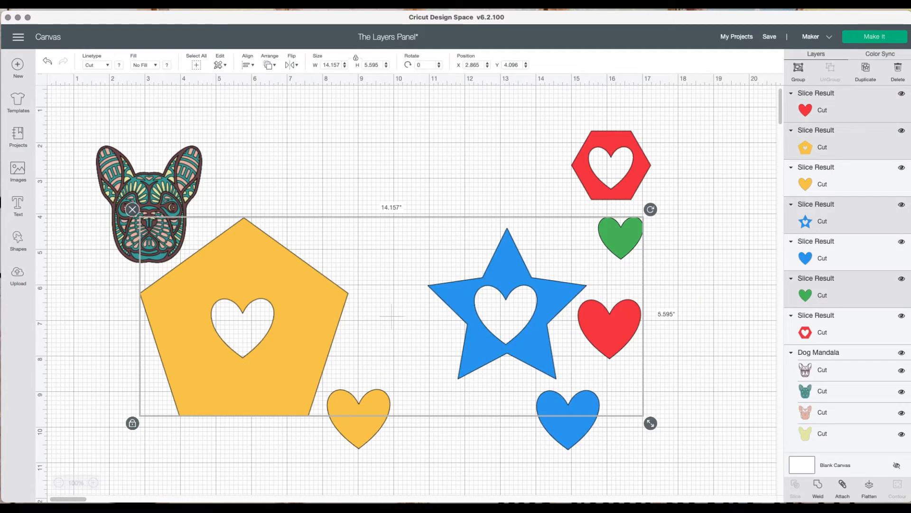
{"action": "left_click", "coordinate": [799, 71]}
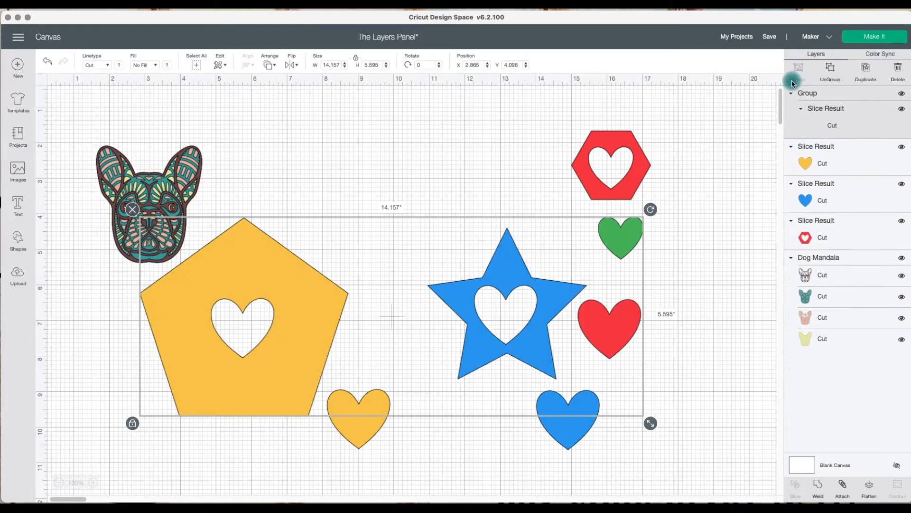
{"action": "left_click_drag", "start_coordinate": [597, 308], "coordinate": [635, 240]}
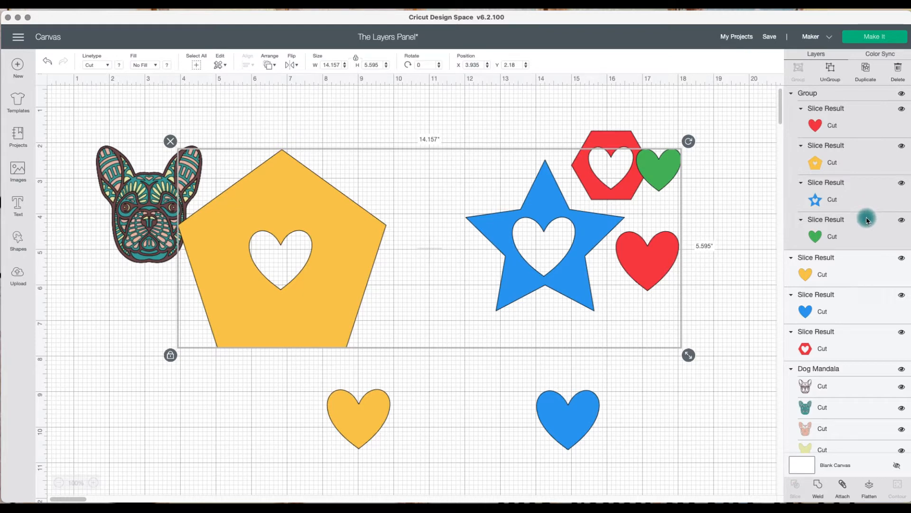
Select the green heart and star layers inside the group, then the red heart and pentagon layers, repositioning the group after each selection.
{"action": "left_click", "coordinate": [863, 232]}
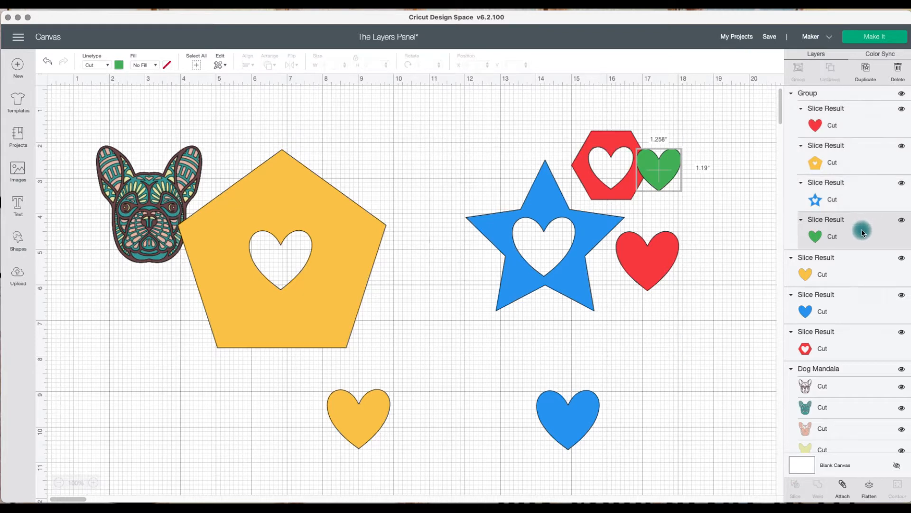
{"action": "left_click", "coordinate": [854, 197], "text": "shift"}
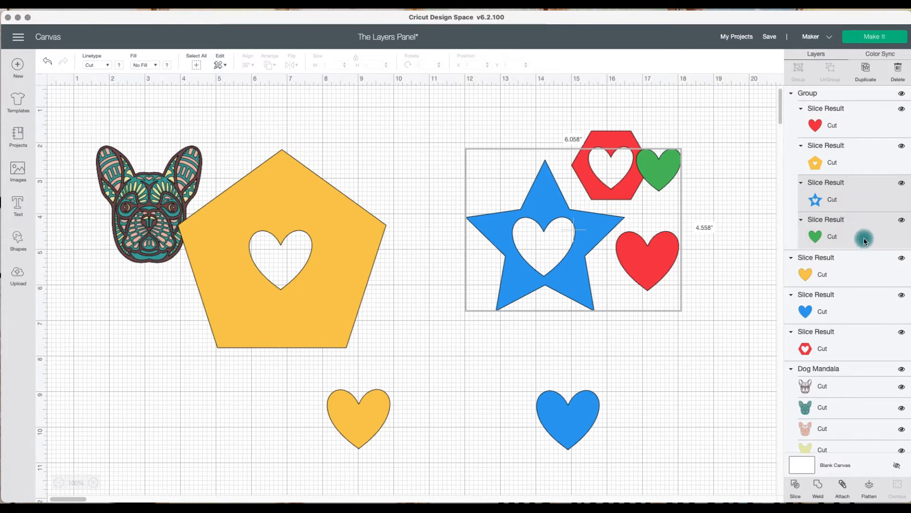
{"action": "left_click_drag", "start_coordinate": [617, 226], "coordinate": [637, 273]}
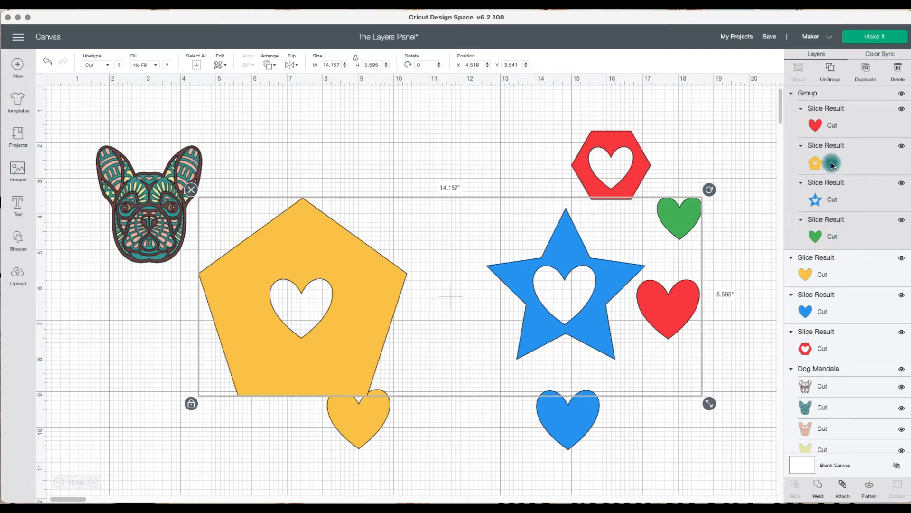
{"action": "left_click", "coordinate": [848, 127]}
{"action": "left_click", "coordinate": [858, 161], "text": "shift"}
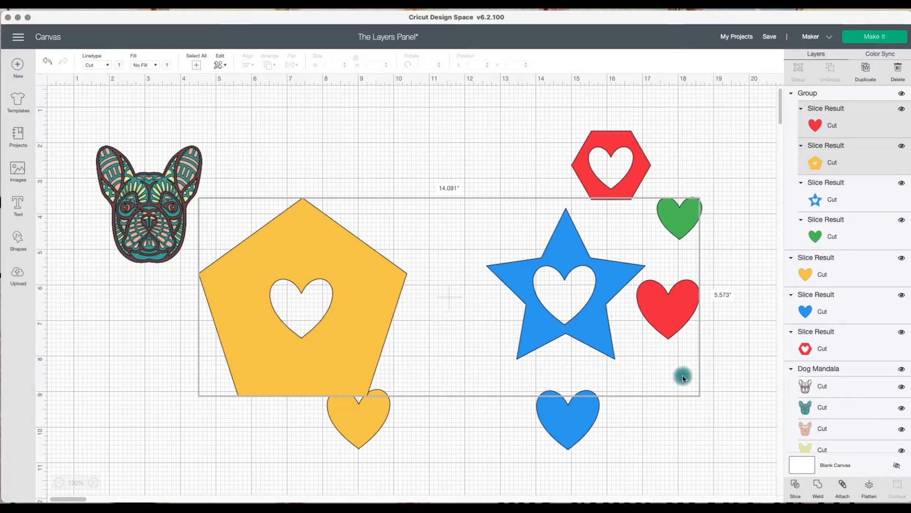
{"action": "left_click", "coordinate": [722, 340]}
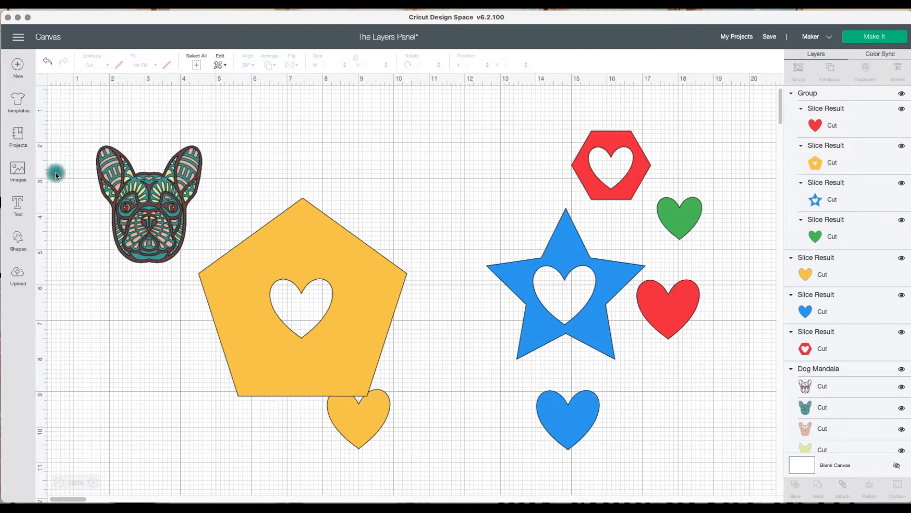
{"action": "mouse_move", "coordinate": [679, 217]}
{"action": "left_mouse_down"}
{"action": "mouse_move", "coordinate": [687, 250]}
{"action": "mouse_move", "coordinate": [687, 225]}
{"action": "left_mouse_up"}
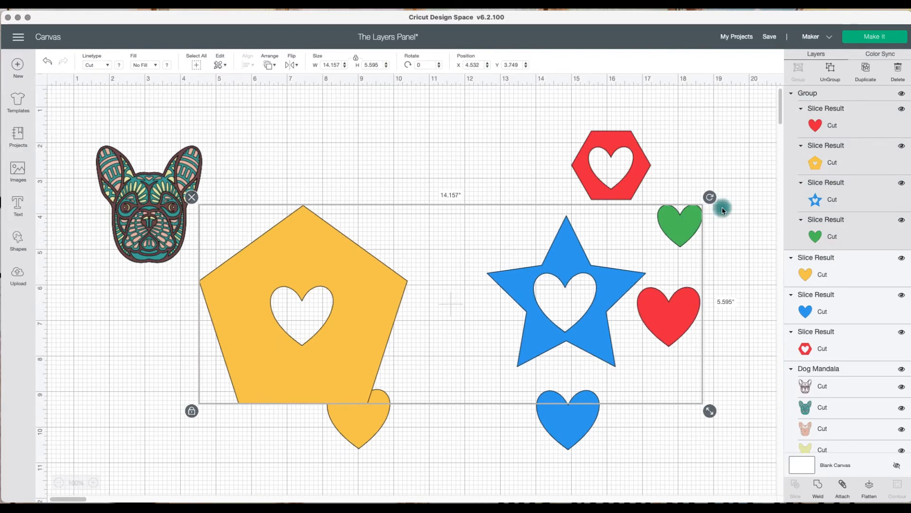
Duplicate the grouped green heart, place the copy between the pentagon and the hexagon, and shift the group slightly upward.
{"action": "left_click", "coordinate": [868, 226]}
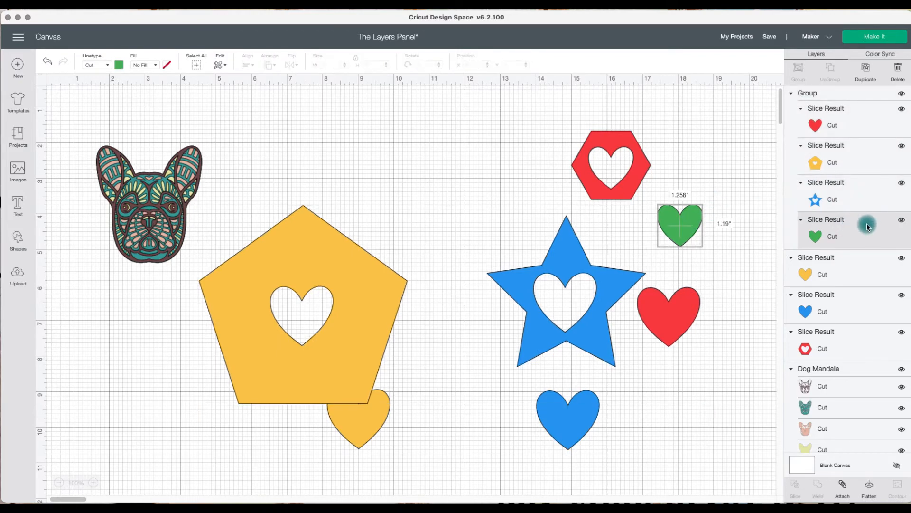
{"action": "left_click", "coordinate": [865, 69]}
{"action": "left_click_drag", "start_coordinate": [552, 205], "coordinate": [482, 172]}
{"action": "left_click_drag", "start_coordinate": [349, 304], "coordinate": [359, 273]}
Place the green heart copy on the pentagon above its heart cut-out and select it together with the whole group.
{"action": "left_click", "coordinate": [490, 165]}
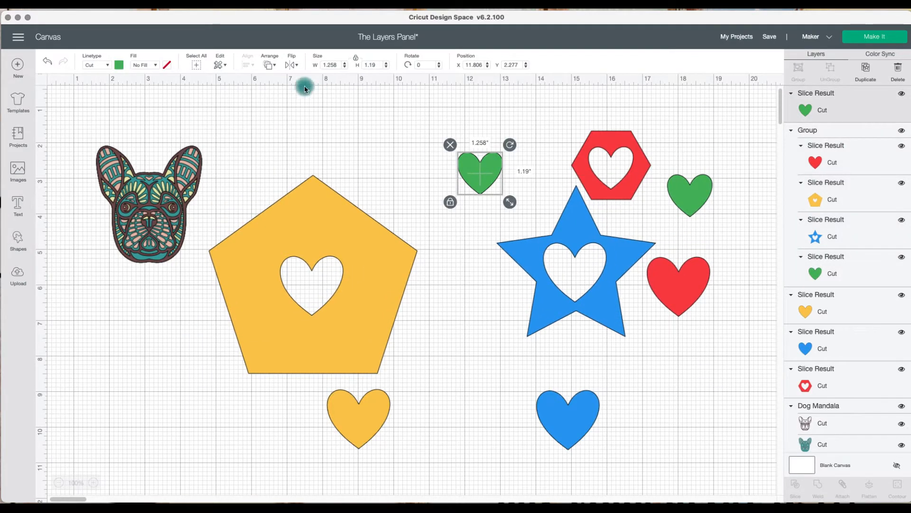
{"action": "left_click", "coordinate": [270, 65]}
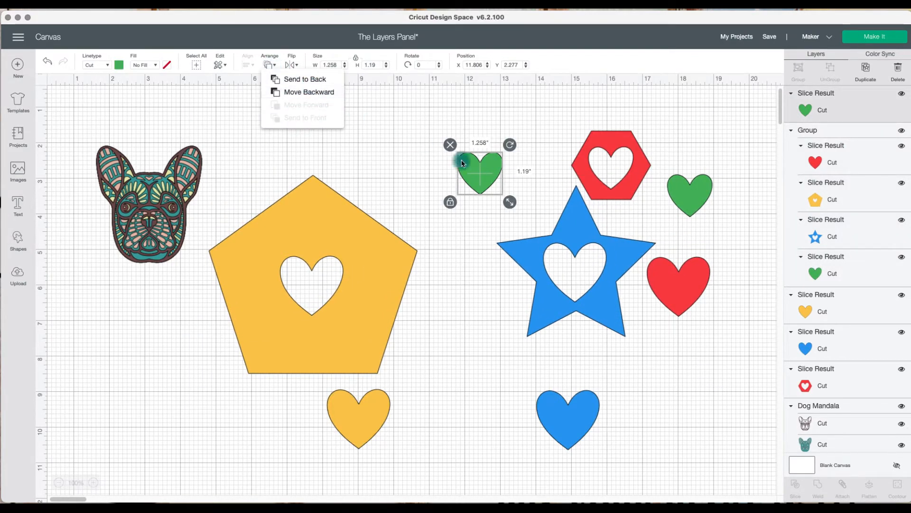
{"action": "left_click", "coordinate": [422, 197]}
{"action": "left_click_drag", "start_coordinate": [471, 178], "coordinate": [301, 222]}
{"action": "left_click", "coordinate": [574, 244]}
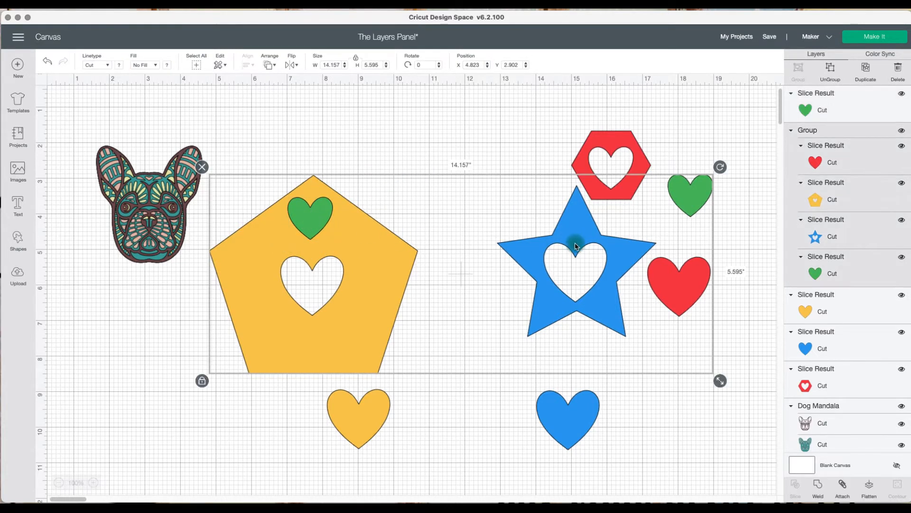
{"action": "left_click", "coordinate": [303, 153]}
{"action": "left_click_drag", "start_coordinate": [261, 111], "coordinate": [333, 250]}
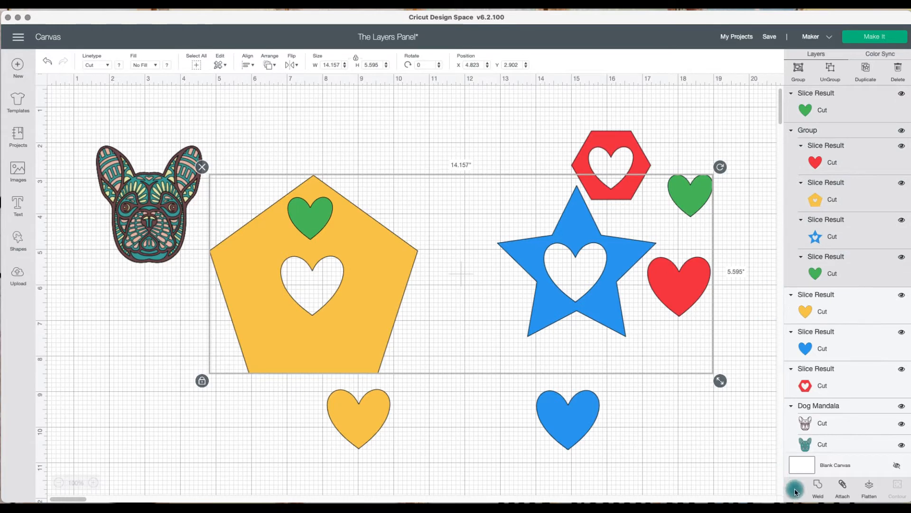
Slice the grouped pentagon and green heart layers, and move the pentagon and the star and red heart group downward.
{"action": "left_click", "coordinate": [841, 201]}
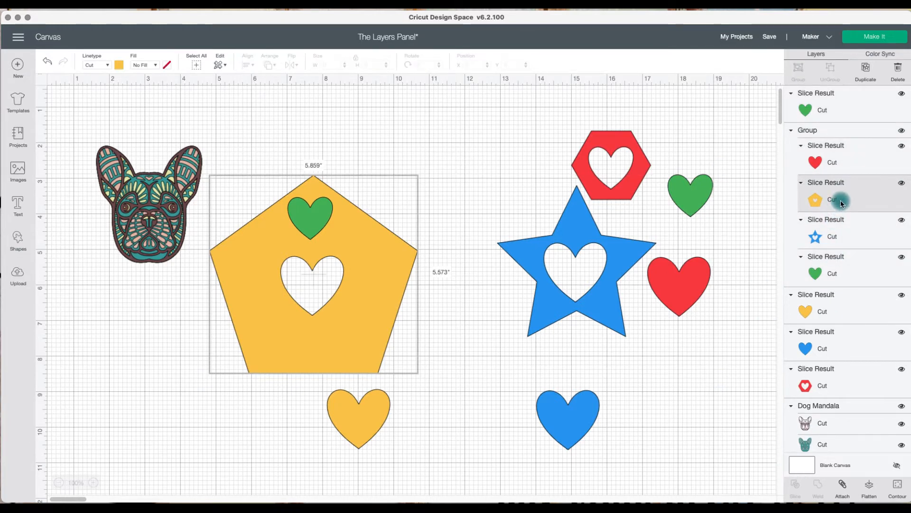
{"action": "left_click", "coordinate": [856, 275], "text": "shift"}
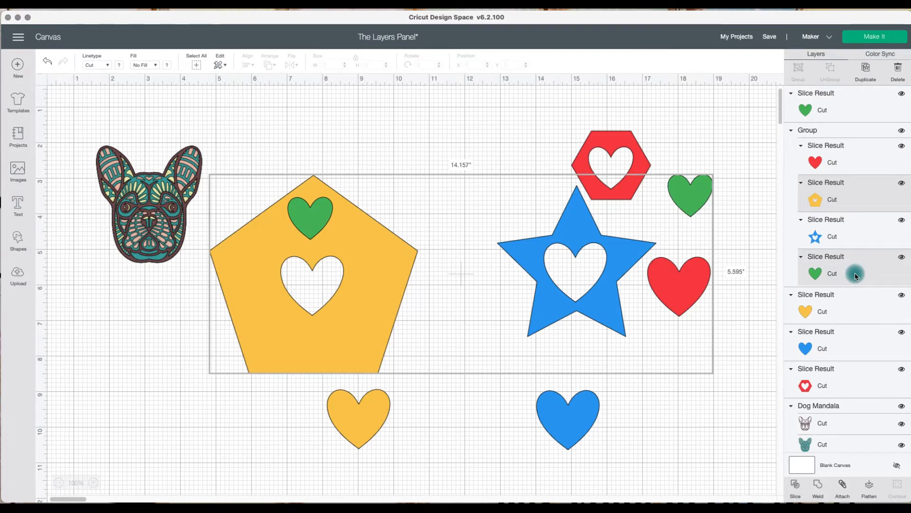
{"action": "left_click", "coordinate": [796, 489]}
{"action": "left_click_drag", "start_coordinate": [397, 289], "coordinate": [504, 376]}
{"action": "left_click_drag", "start_coordinate": [617, 275], "coordinate": [643, 342]}
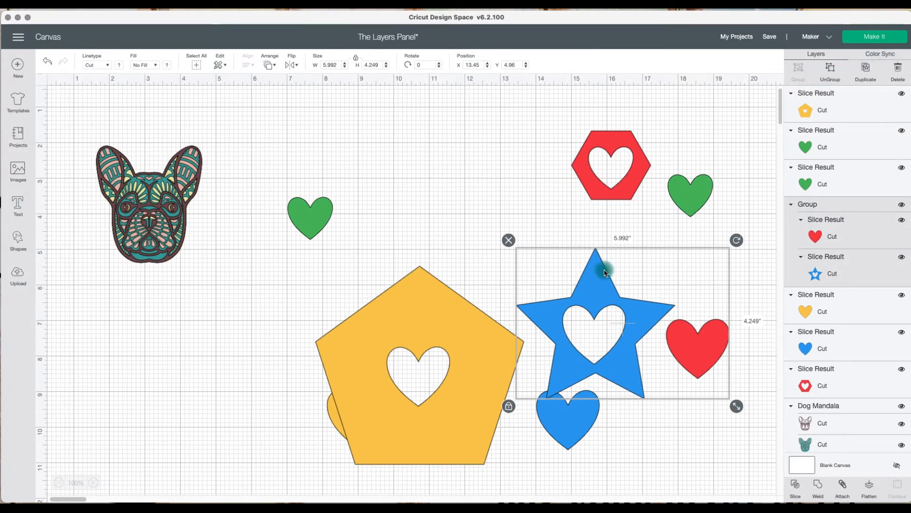
Reposition the star and red heart group, move the pentagon back under the green heart, and send the pentagon to the back.
{"action": "left_click_drag", "start_coordinate": [600, 281], "coordinate": [586, 270]}
{"action": "left_click_drag", "start_coordinate": [368, 346], "coordinate": [324, 258]}
{"action": "left_click", "coordinate": [267, 65]}
{"action": "left_click", "coordinate": [287, 78]}
Slice the green heart shape out of the pentagon and move the pentagon away from the cut hearts.
{"action": "left_click", "coordinate": [311, 216], "text": "shift"}
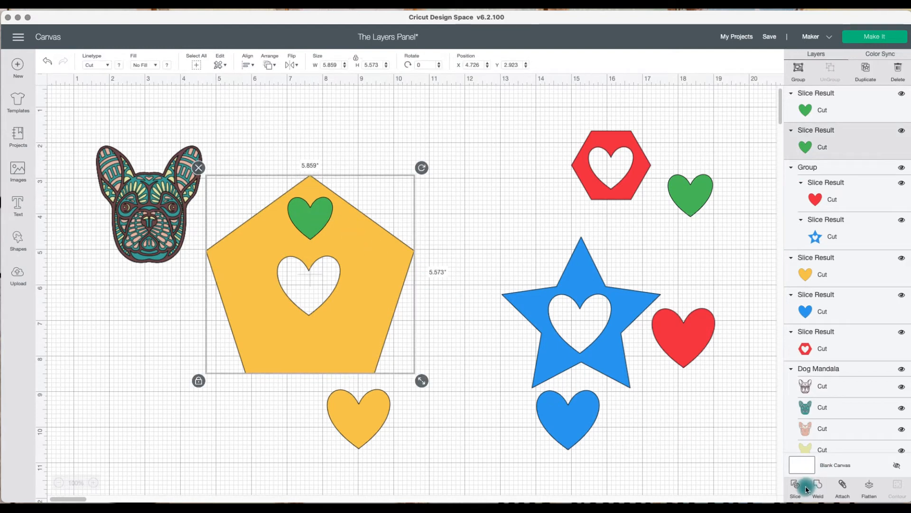
{"action": "left_click", "coordinate": [796, 486]}
{"action": "left_click_drag", "start_coordinate": [389, 319], "coordinate": [527, 299]}
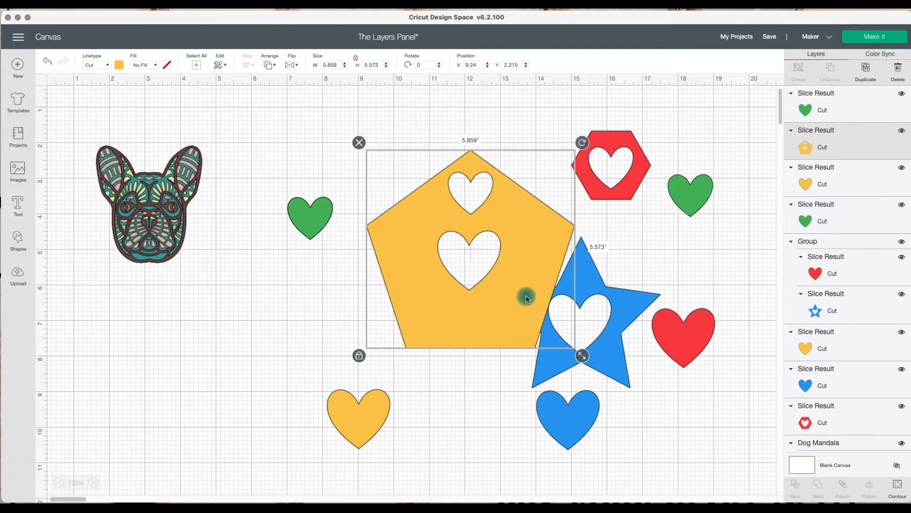
{"action": "left_click_drag", "start_coordinate": [508, 251], "coordinate": [478, 230]}
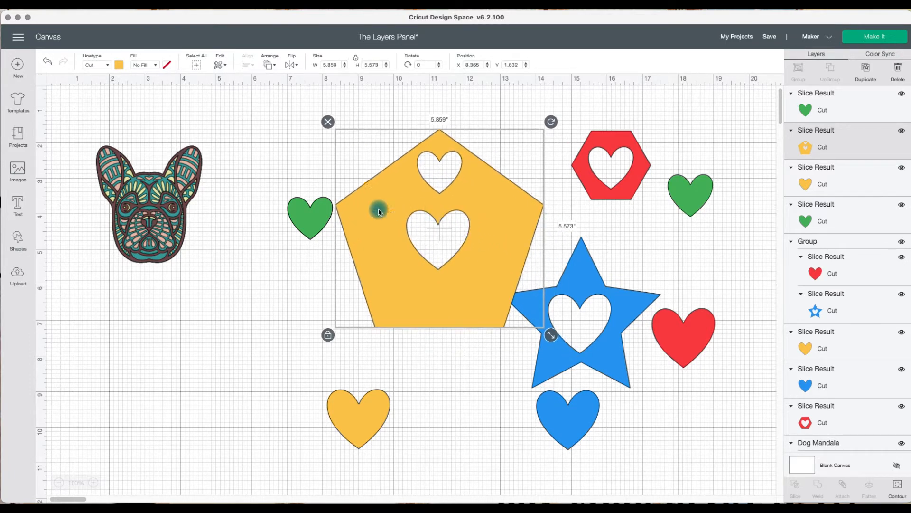
Attach the pentagon and its two small overlapping hearts, and move the attached set away from the star.
{"action": "left_click", "coordinate": [290, 189]}
{"action": "left_click_drag", "start_coordinate": [290, 189], "coordinate": [397, 238]}
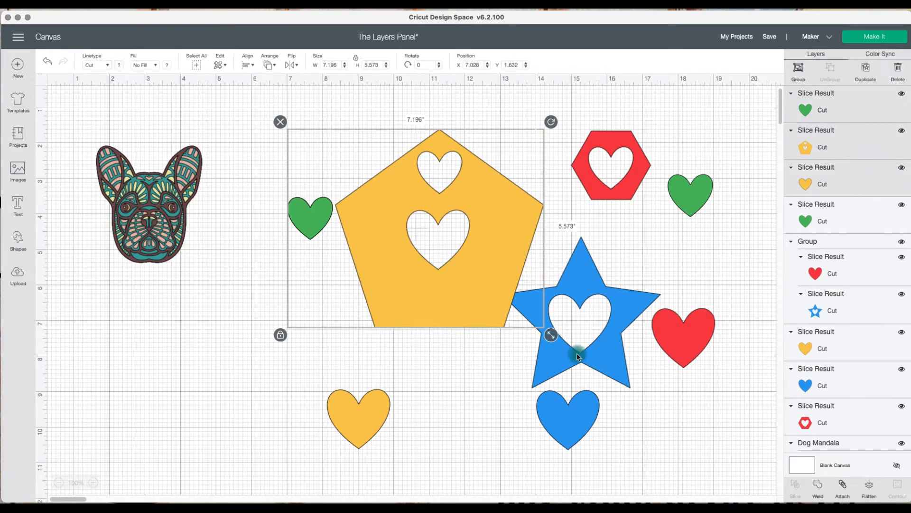
{"action": "left_click", "coordinate": [830, 493]}
{"action": "left_click_drag", "start_coordinate": [475, 292], "coordinate": [434, 294]}
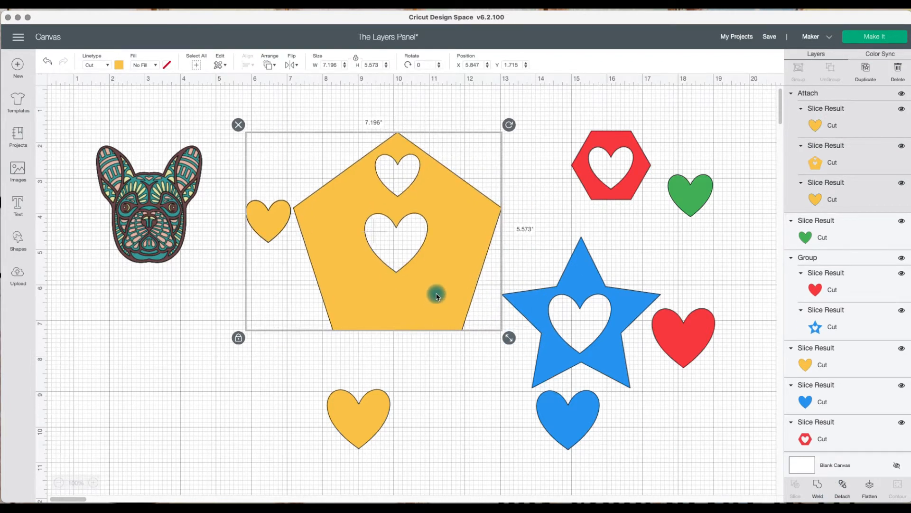
Place the remaining green heart on the pentagon's lower part, send it to the front, and select it with the attached set.
{"action": "left_click_drag", "start_coordinate": [696, 204], "coordinate": [445, 290]}
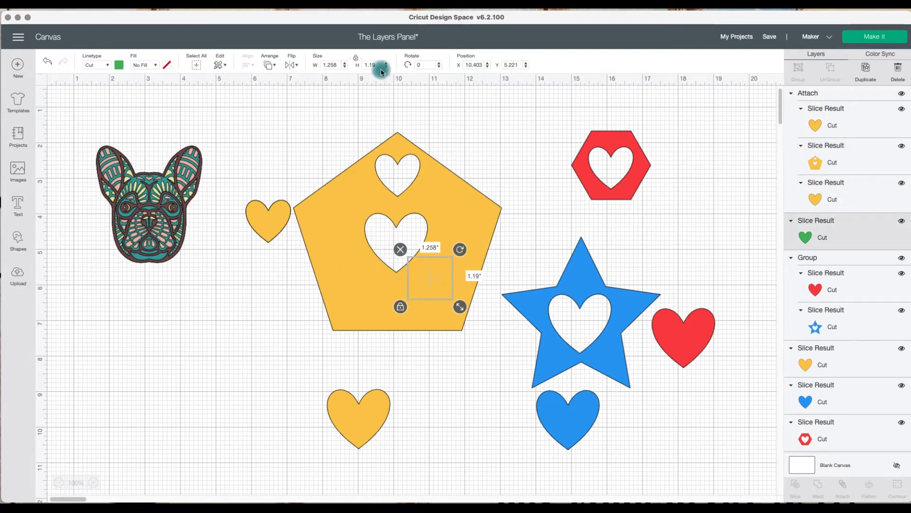
{"action": "left_click", "coordinate": [276, 66]}
{"action": "left_click", "coordinate": [303, 120]}
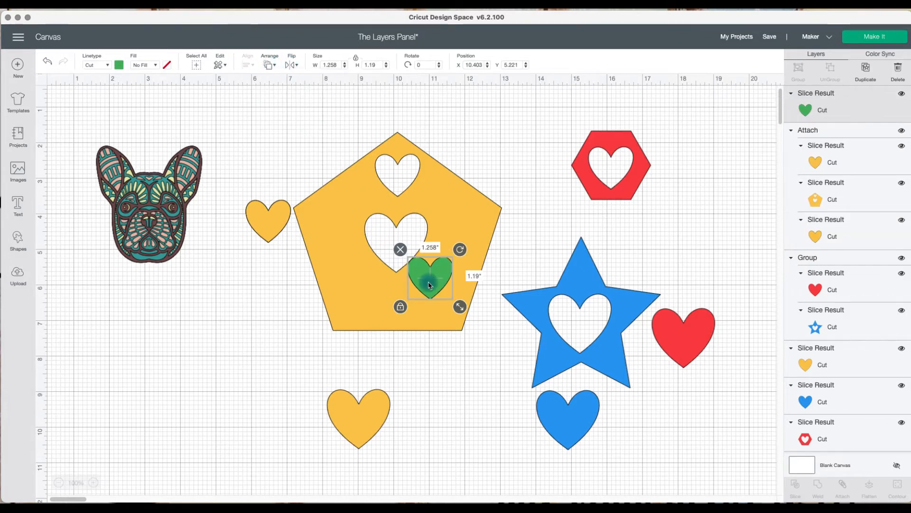
{"action": "left_click_drag", "start_coordinate": [431, 286], "coordinate": [432, 297]}
{"action": "left_click", "coordinate": [437, 405]}
{"action": "left_click", "coordinate": [412, 287]}
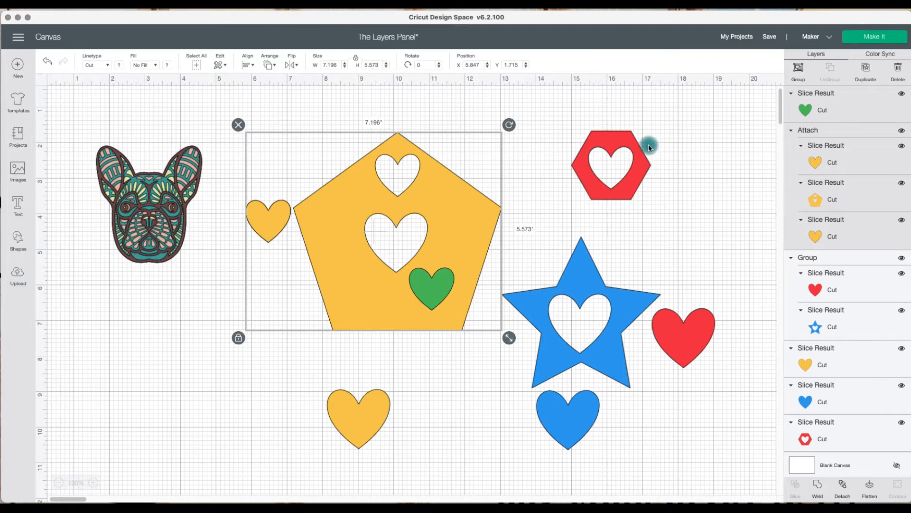
Delete all the hearts, the pentagon, star and hexagon, and hide the Dog Mandala.
{"action": "left_click", "coordinate": [623, 153]}
{"action": "left_click_drag", "start_coordinate": [285, 112], "coordinate": [672, 418]}
{"action": "key", "text": "Delete"}
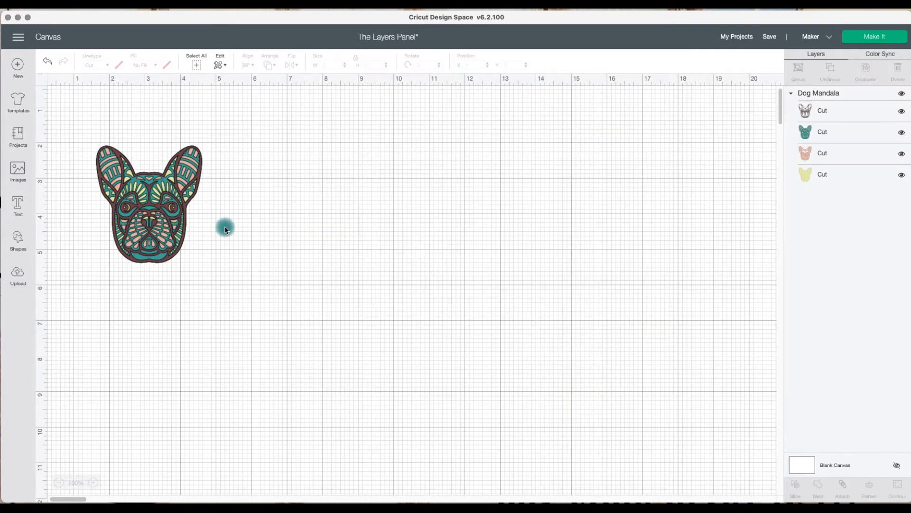
{"action": "left_click", "coordinate": [158, 204]}
{"action": "left_click", "coordinate": [902, 94]}
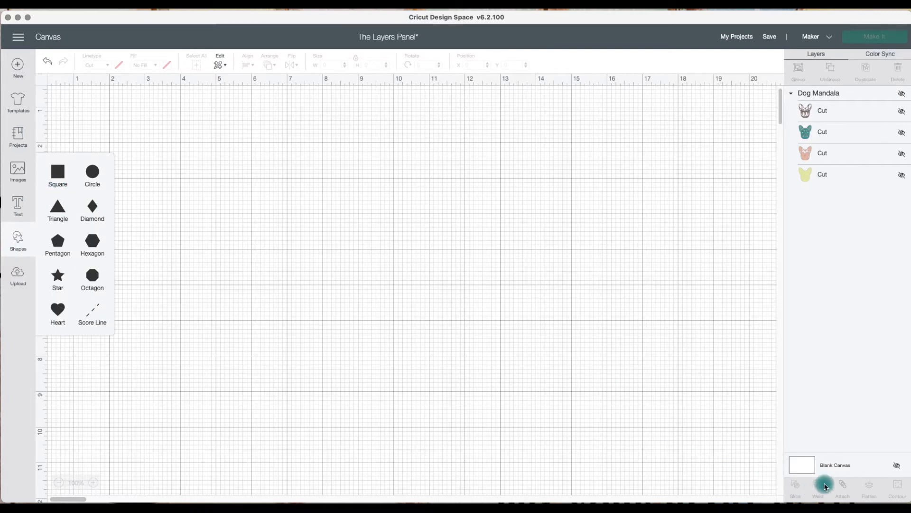
Insert a square and a circle and place them side by side near the canvas centre.
{"action": "left_click", "coordinate": [67, 174]}
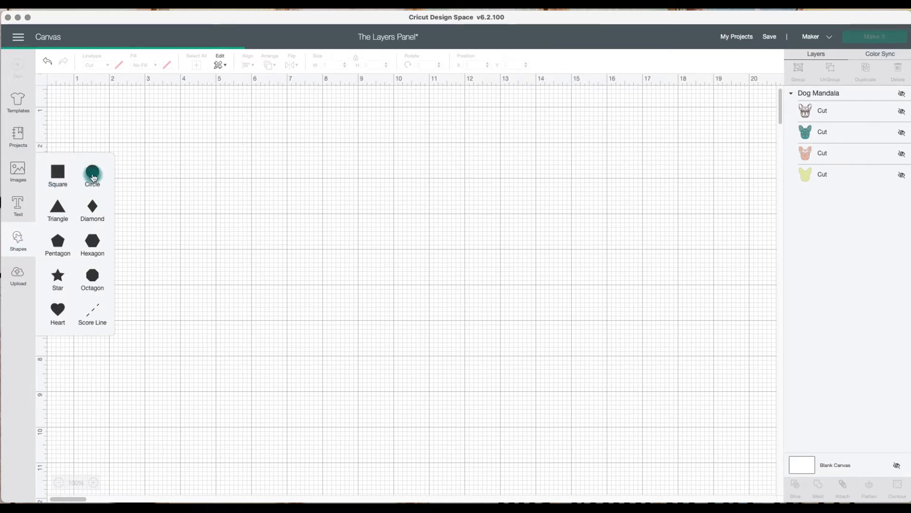
{"action": "left_click", "coordinate": [95, 176]}
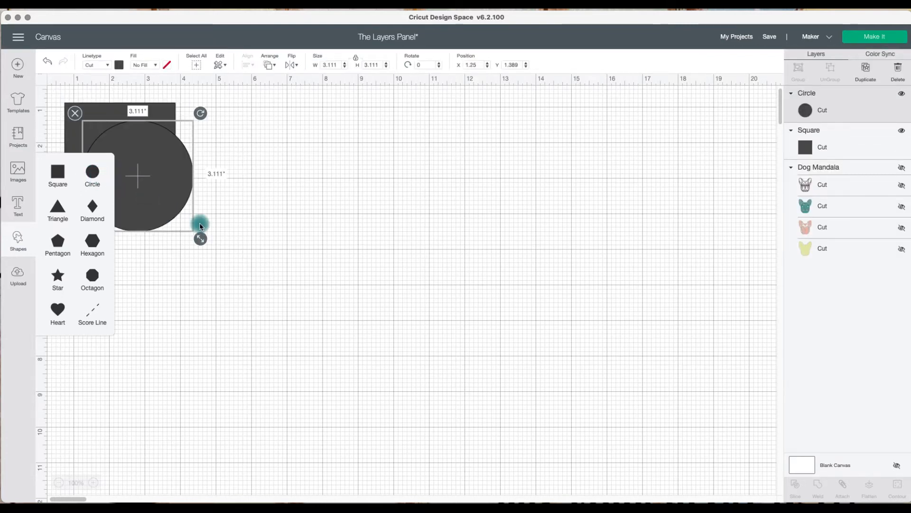
{"action": "left_click_drag", "start_coordinate": [192, 212], "coordinate": [459, 319]}
{"action": "left_click_drag", "start_coordinate": [126, 184], "coordinate": [524, 314]}
{"action": "left_click_drag", "start_coordinate": [437, 310], "coordinate": [399, 311]}
Level the square with the circle, and color the square indigo blue and the circle light periwinkle.
{"action": "left_click", "coordinate": [526, 310]}
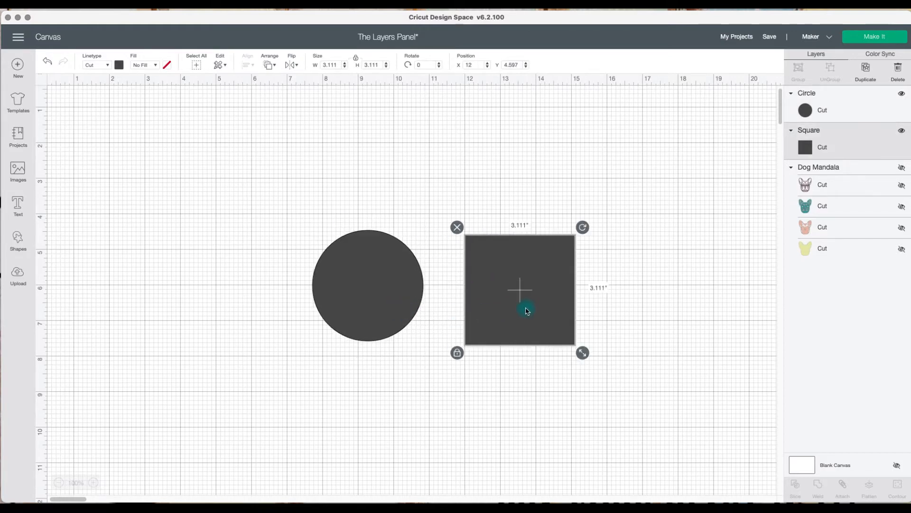
{"action": "left_click_drag", "start_coordinate": [511, 308], "coordinate": [510, 305]}
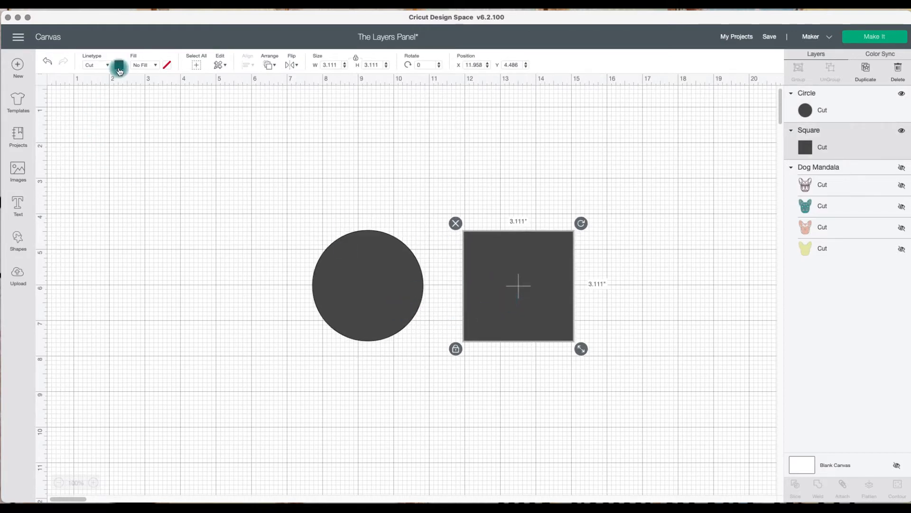
{"action": "left_click", "coordinate": [119, 65]}
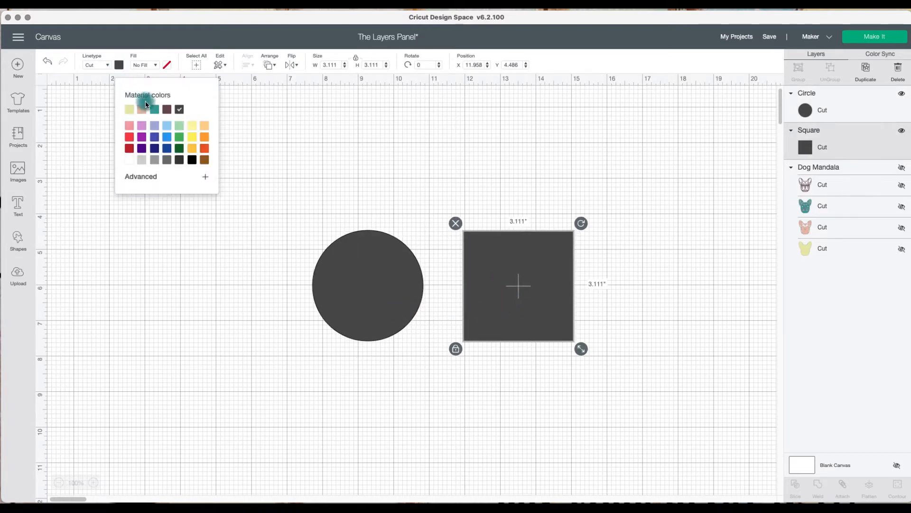
{"action": "left_click", "coordinate": [157, 139]}
{"action": "left_click", "coordinate": [338, 269]}
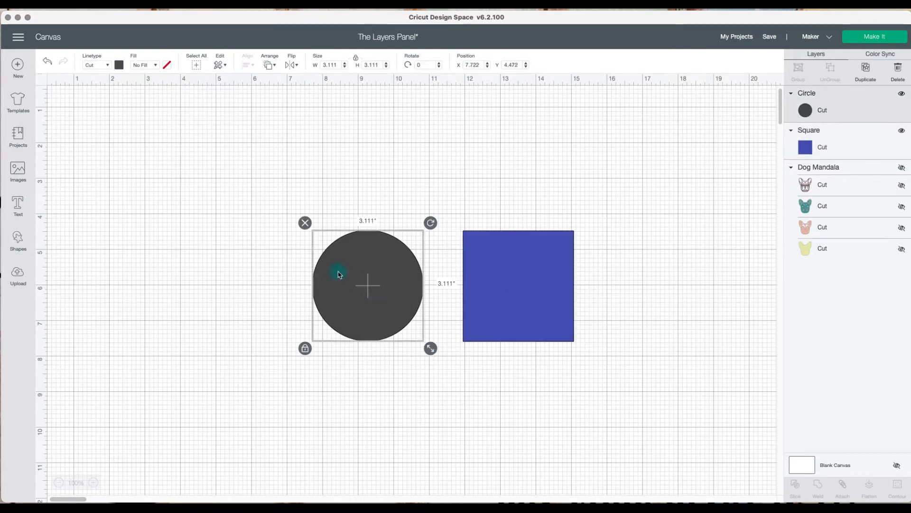
{"action": "left_click", "coordinate": [119, 66]}
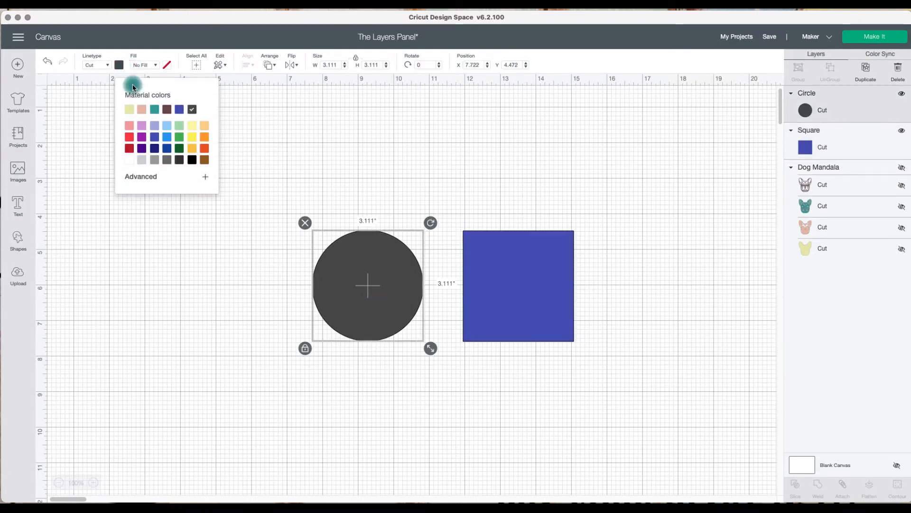
{"action": "left_click", "coordinate": [160, 127]}
Move the square closer to the circle and place the circle so it overlaps the square's left edge.
{"action": "left_click_drag", "start_coordinate": [517, 321], "coordinate": [493, 312]}
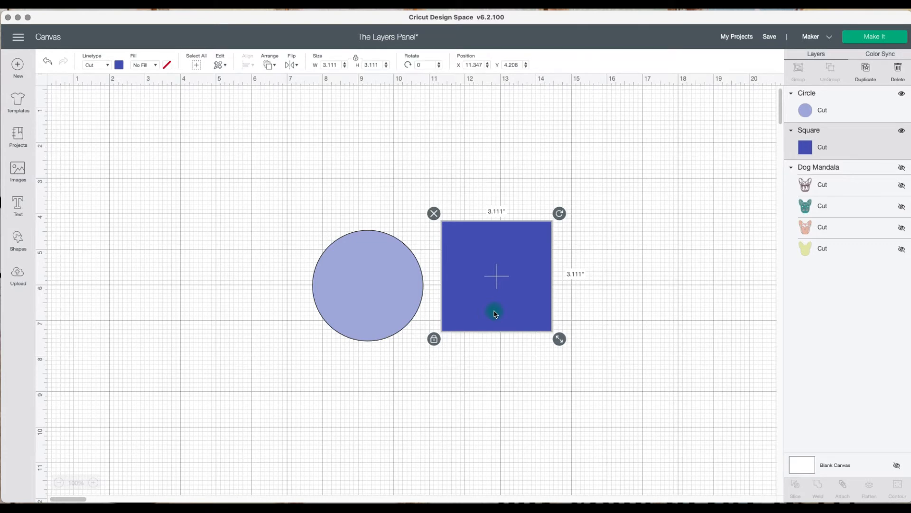
{"action": "left_click", "coordinate": [596, 332]}
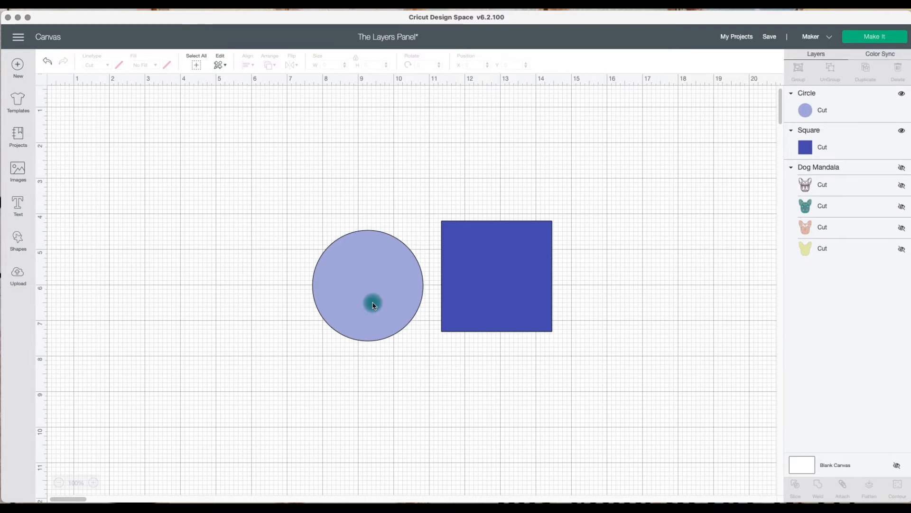
{"action": "left_click_drag", "start_coordinate": [374, 305], "coordinate": [403, 306]}
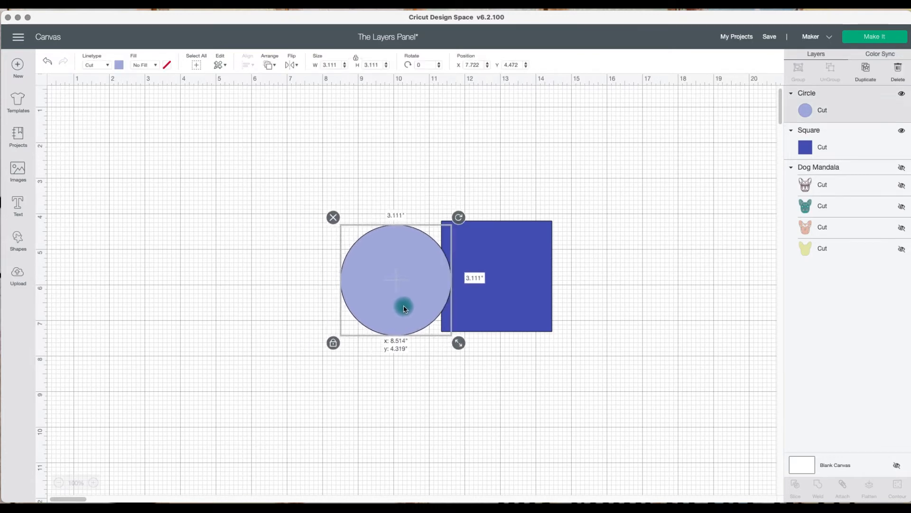
Weld the overlapping circle and square into one shape and shift the welded shape slightly.
{"action": "left_click_drag", "start_coordinate": [501, 367], "coordinate": [416, 292]}
{"action": "left_click", "coordinate": [822, 491]}
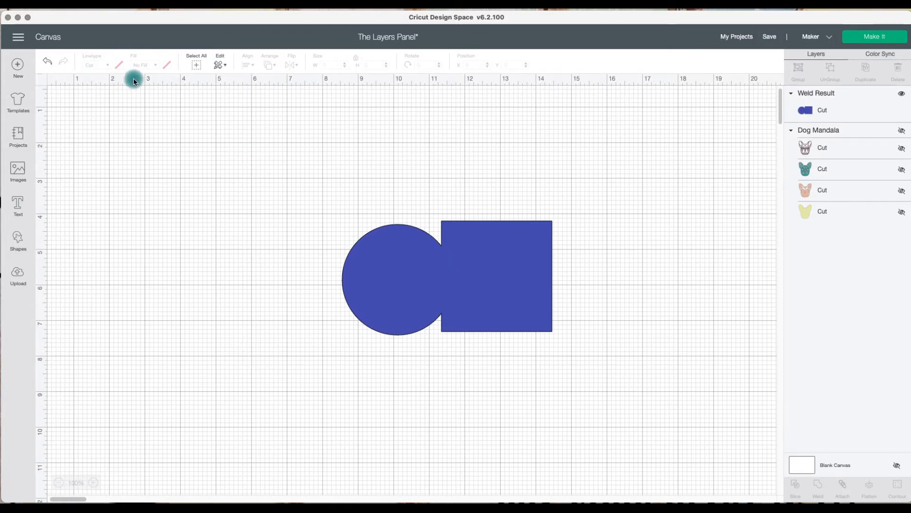
{"action": "left_click_drag", "start_coordinate": [449, 255], "coordinate": [444, 251]}
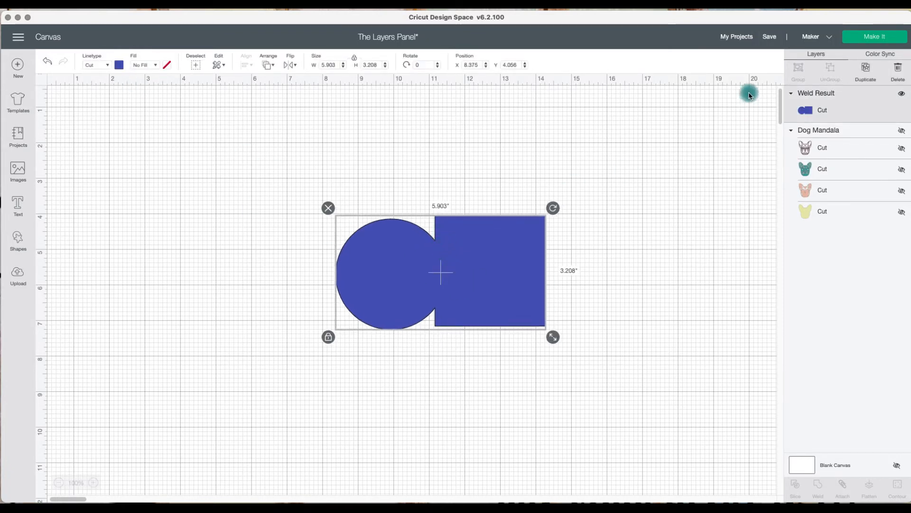
Save the project, and undo the welded shape's move and the weld.
{"action": "left_click", "coordinate": [769, 37]}
{"action": "left_click", "coordinate": [776, 51]}
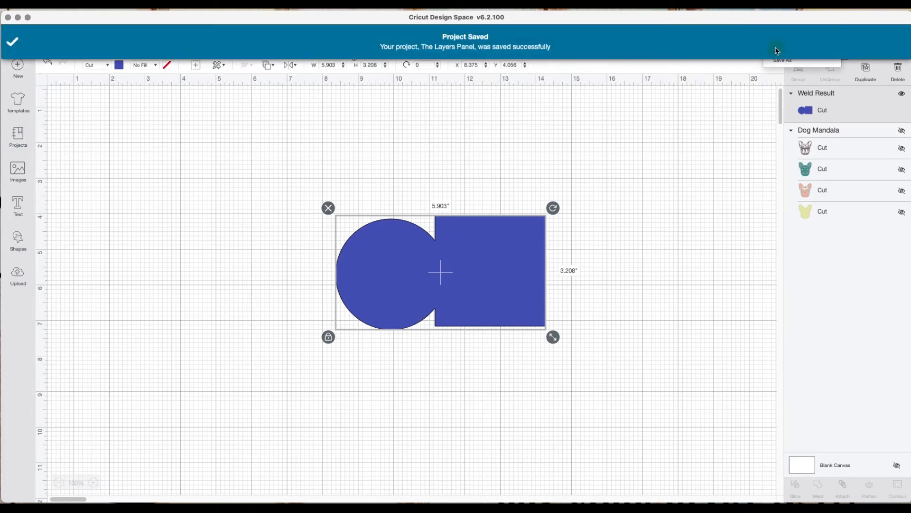
{"action": "left_click", "coordinate": [52, 64]}
{"action": "left_click", "coordinate": [51, 65]}
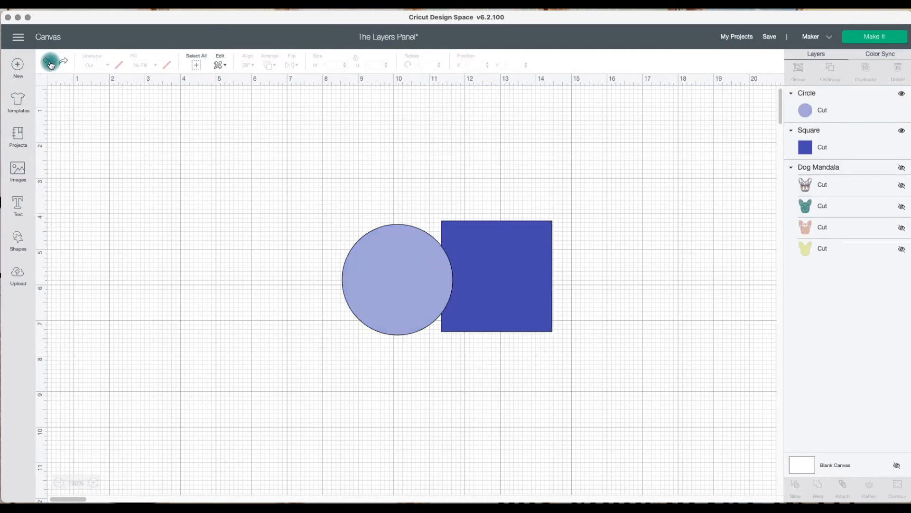
Pull the circle away from the square and put it back so it overlaps the square's left edge.
{"action": "left_click_drag", "start_coordinate": [357, 288], "coordinate": [302, 282]}
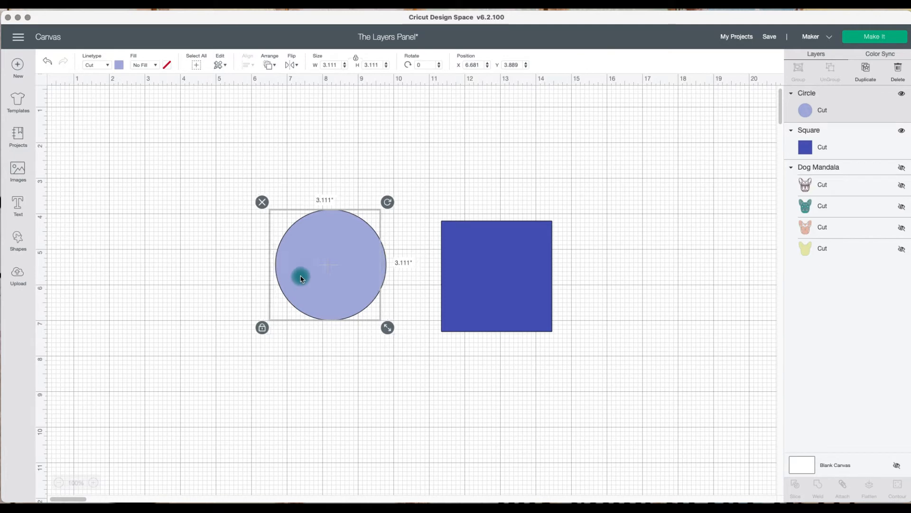
{"action": "left_click", "coordinate": [415, 333]}
{"action": "left_click_drag", "start_coordinate": [358, 299], "coordinate": [442, 321]}
{"action": "left_click", "coordinate": [349, 280]}
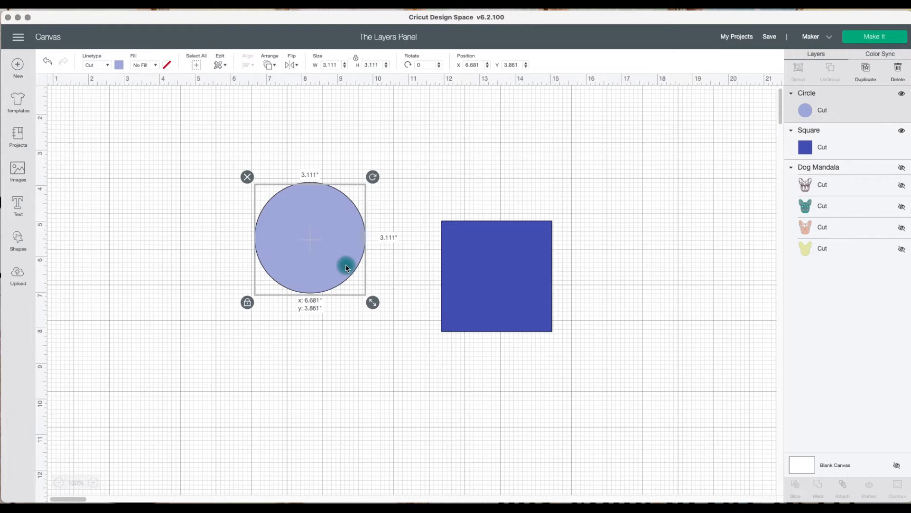
{"action": "left_click_drag", "start_coordinate": [346, 265], "coordinate": [432, 299]}
{"action": "left_click", "coordinate": [443, 427]}
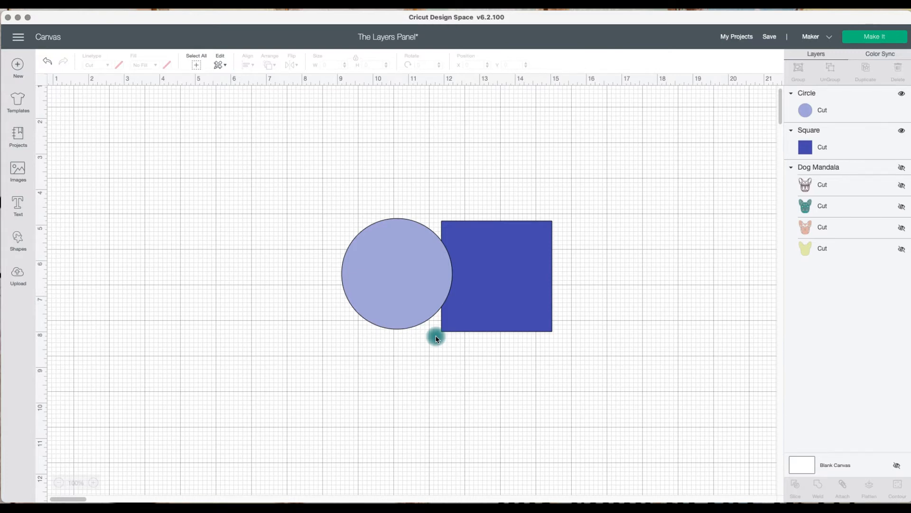
Duplicate the overlapping circle and square below and to the right, and group and hide the copies.
{"action": "left_click_drag", "start_coordinate": [348, 195], "coordinate": [562, 328]}
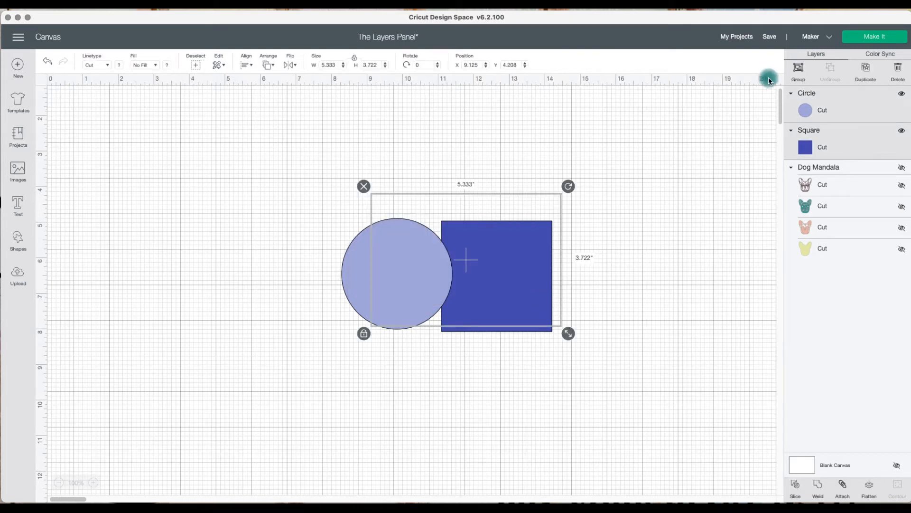
{"action": "left_click", "coordinate": [862, 89]}
{"action": "left_click_drag", "start_coordinate": [568, 243], "coordinate": [663, 325]}
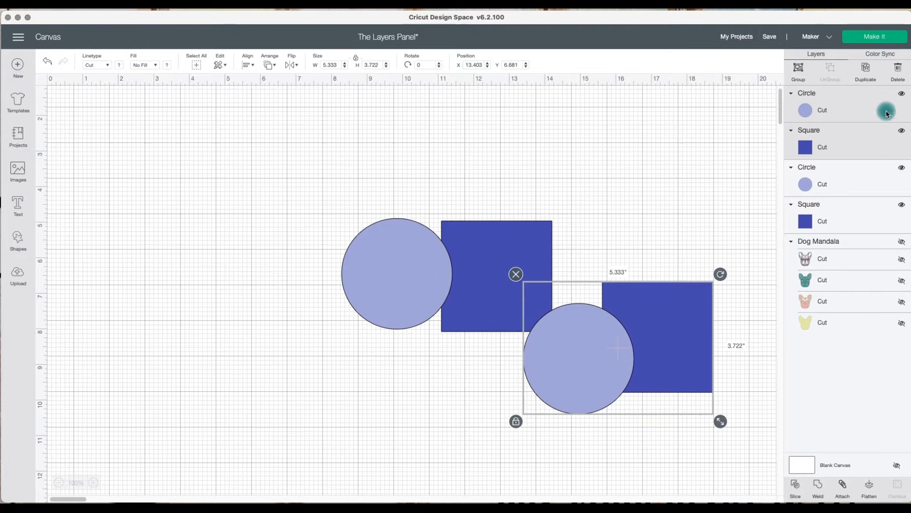
{"action": "left_click", "coordinate": [799, 69]}
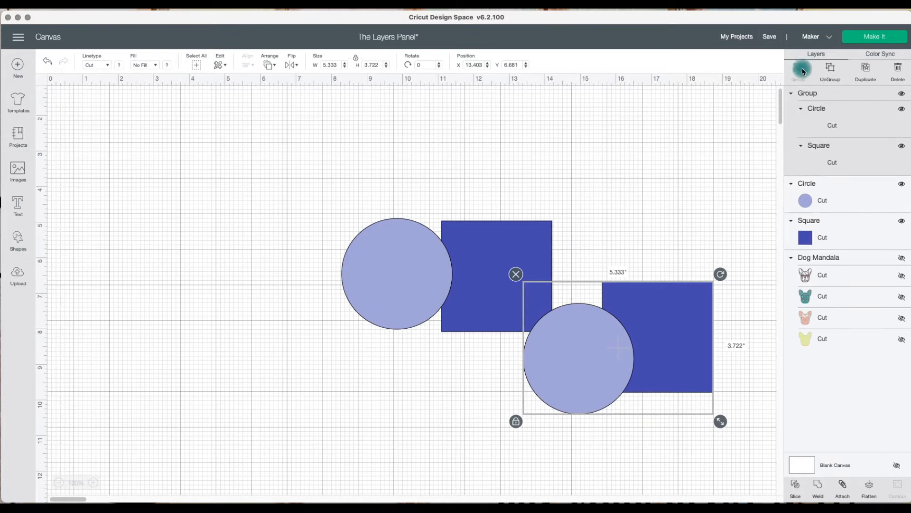
{"action": "left_click", "coordinate": [902, 95]}
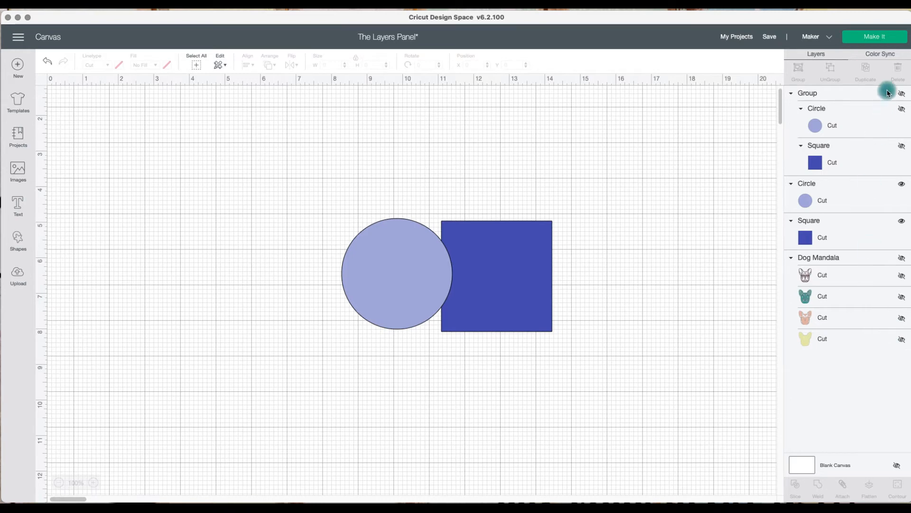
Preview how the circle and square are laid out on the cutting mats and return to the canvas.
{"action": "left_click", "coordinate": [868, 38]}
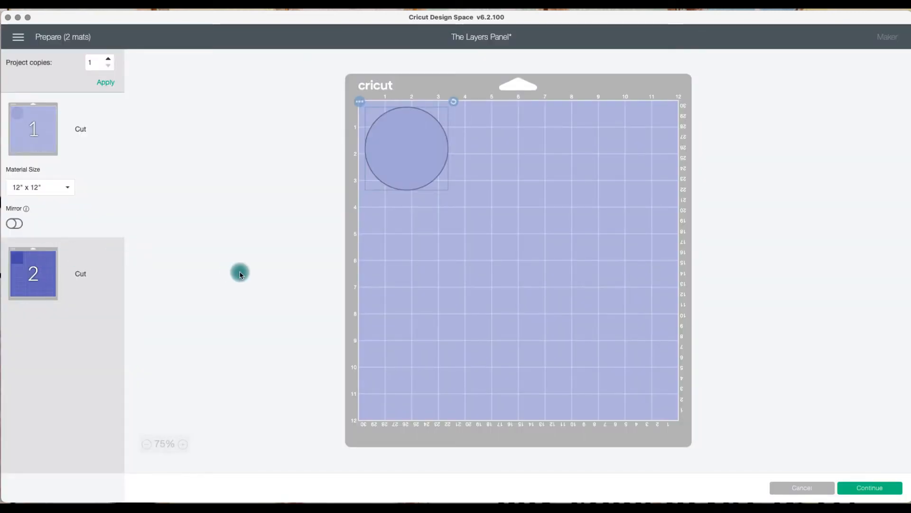
{"action": "left_click", "coordinate": [798, 489]}
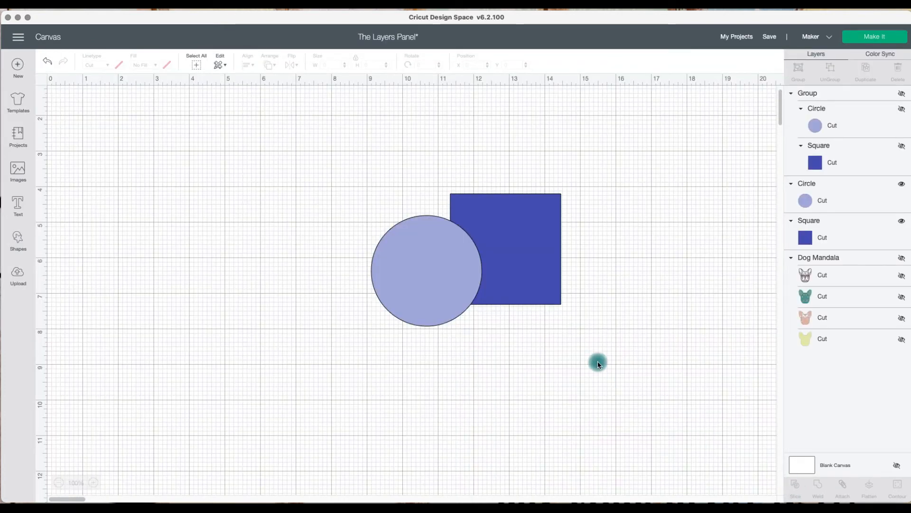
Move the circle below the square and add a text layer reading "Create" in the empty area left of them.
{"action": "left_click_drag", "start_coordinate": [421, 263], "coordinate": [537, 343]}
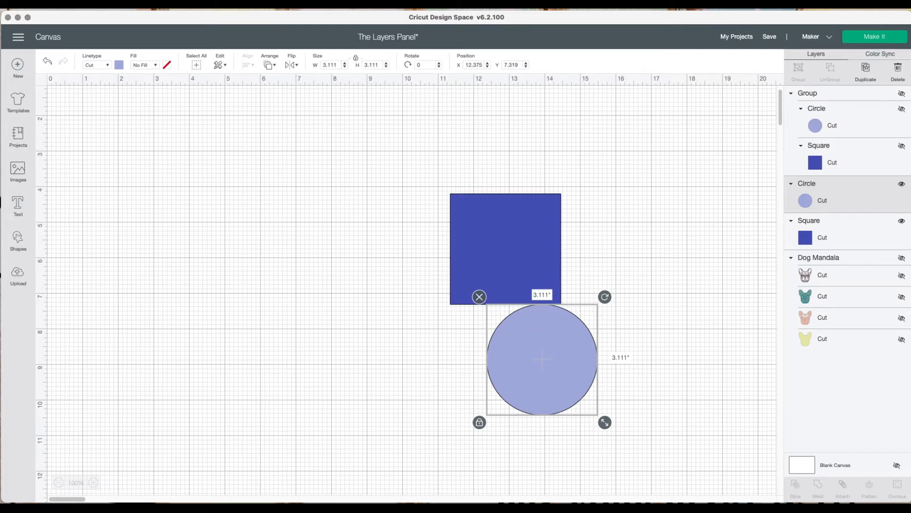
{"action": "left_click", "coordinate": [18, 199]}
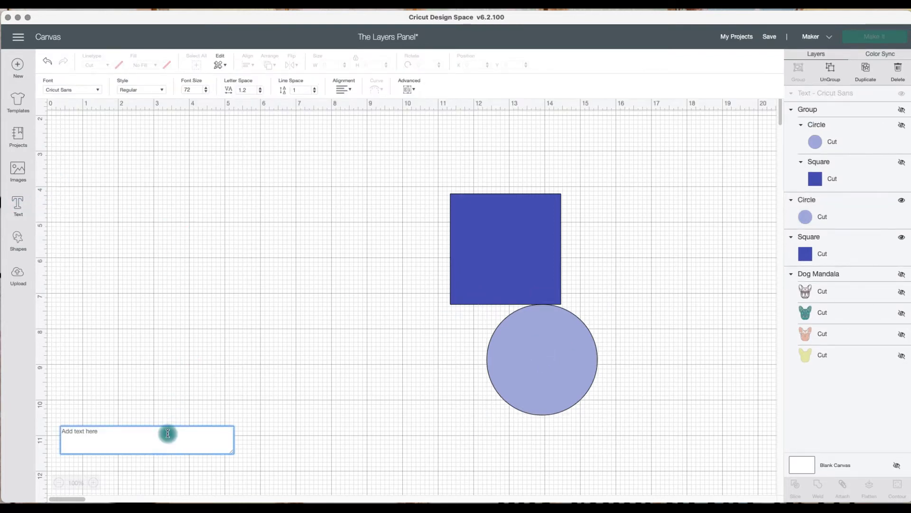
{"action": "type", "text": "CREATE"}
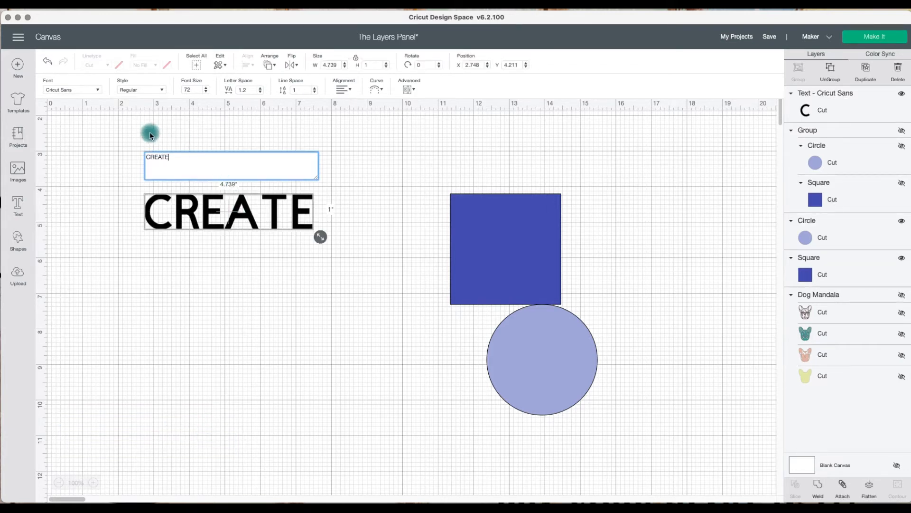
{"action": "left_click_drag", "start_coordinate": [172, 157], "coordinate": [133, 155]}
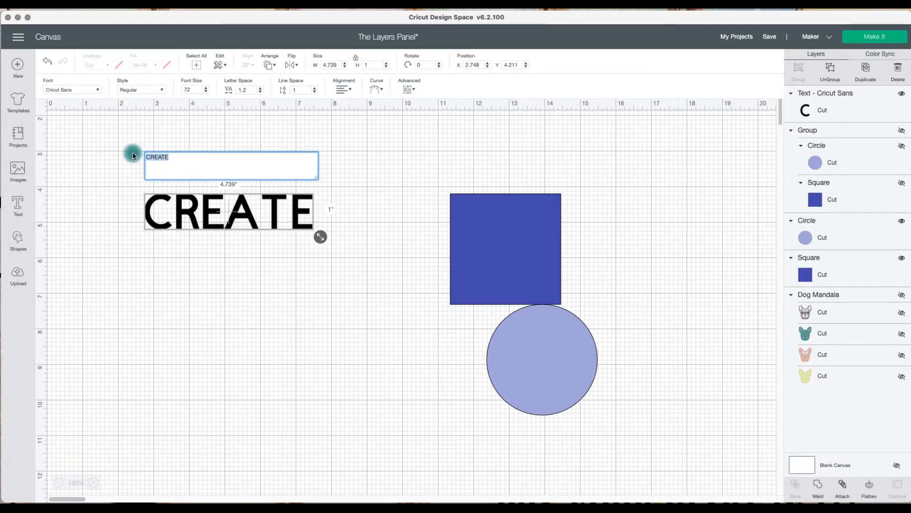
{"action": "type", "text": "Create"}
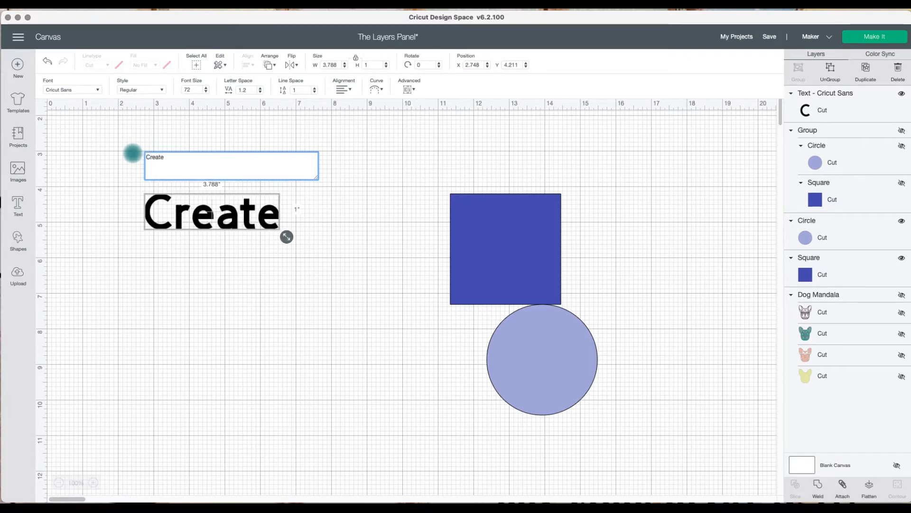
Search the full font list for "magnol" as a font for the "Create" text.
{"action": "left_click", "coordinate": [81, 90]}
{"action": "left_click", "coordinate": [660, 69]}
{"action": "type", "text": "mag"}
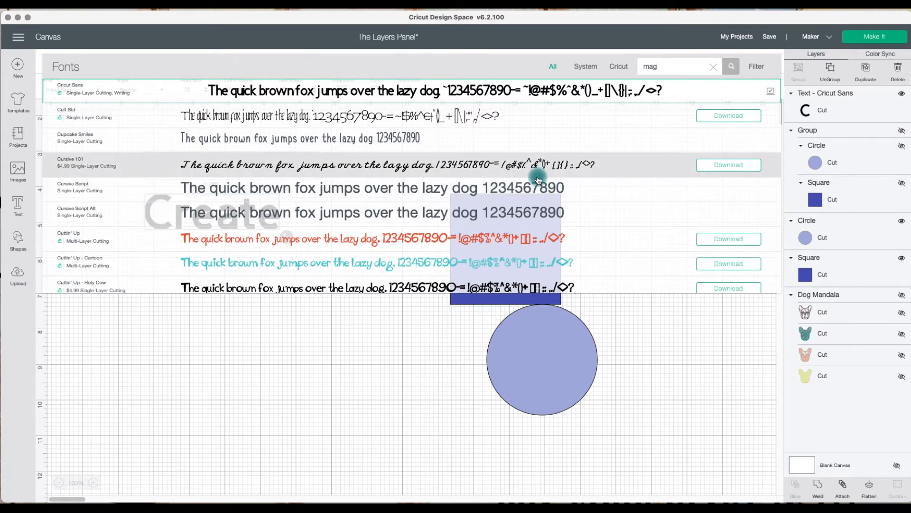
{"action": "scroll", "coordinate": [538, 179], "scroll_direction": "down", "scroll_amount": 3}
{"action": "type", "text": "magn"}
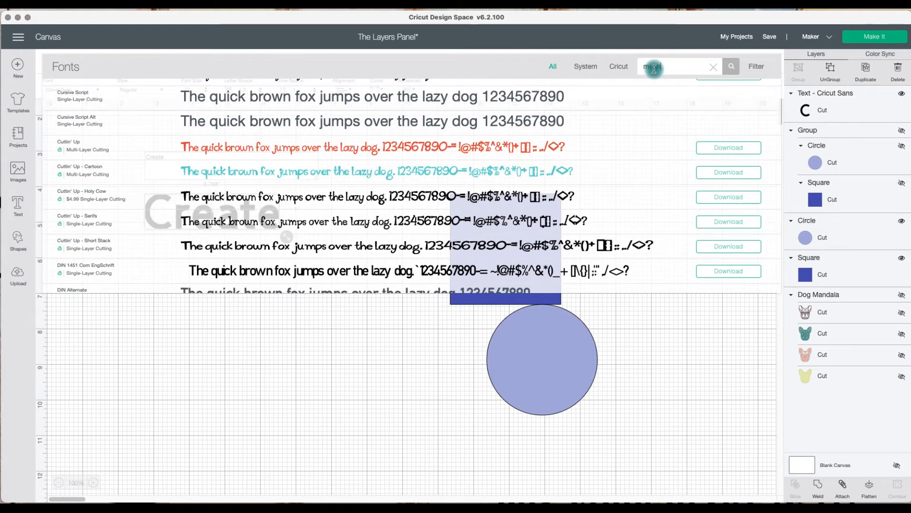
{"action": "type", "text": "ol"}
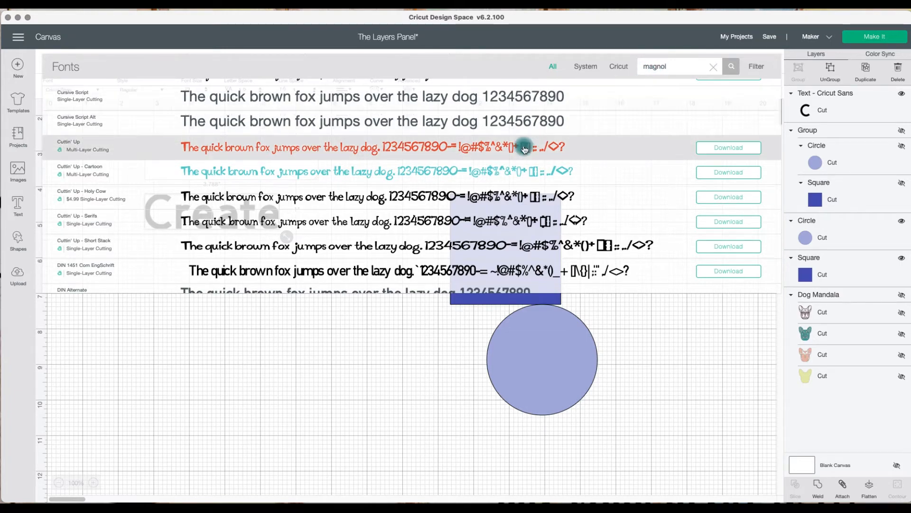
Set the "Create" text's font to Alexandria Script from the system fonts.
{"action": "left_click", "coordinate": [597, 68]}
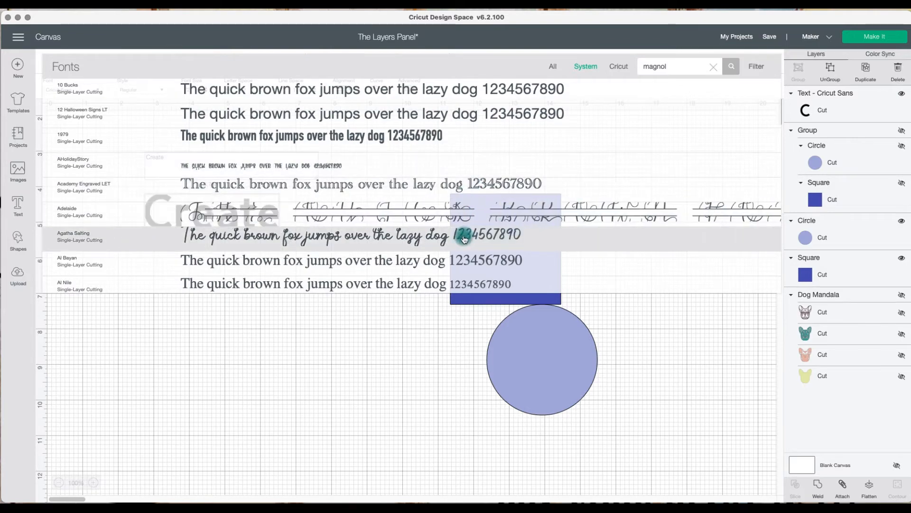
{"action": "scroll", "coordinate": [464, 232], "scroll_direction": "down", "scroll_amount": 3}
{"action": "scroll", "coordinate": [465, 236], "scroll_direction": "down", "scroll_amount": 2}
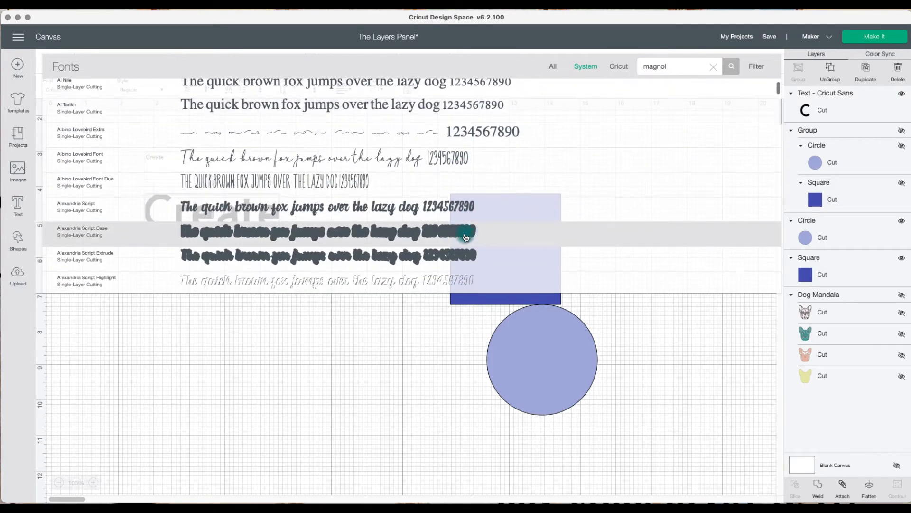
{"action": "left_click", "coordinate": [390, 200]}
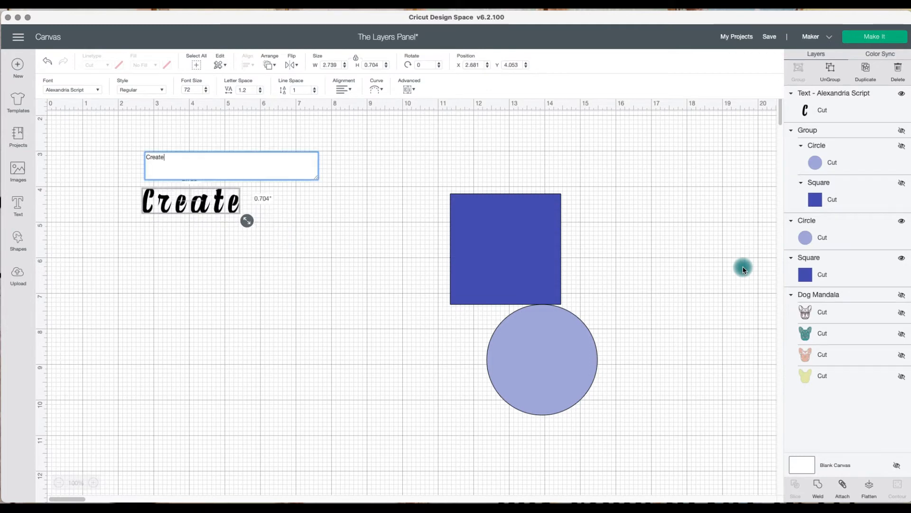
Enlarge the "Create" text to about 9.94" wide by 2.56" high and place it left of the square.
{"action": "left_click_drag", "start_coordinate": [255, 225], "coordinate": [569, 304]}
{"action": "left_click_drag", "start_coordinate": [414, 259], "coordinate": [393, 257]}
{"action": "left_click_drag", "start_coordinate": [503, 304], "coordinate": [444, 284]}
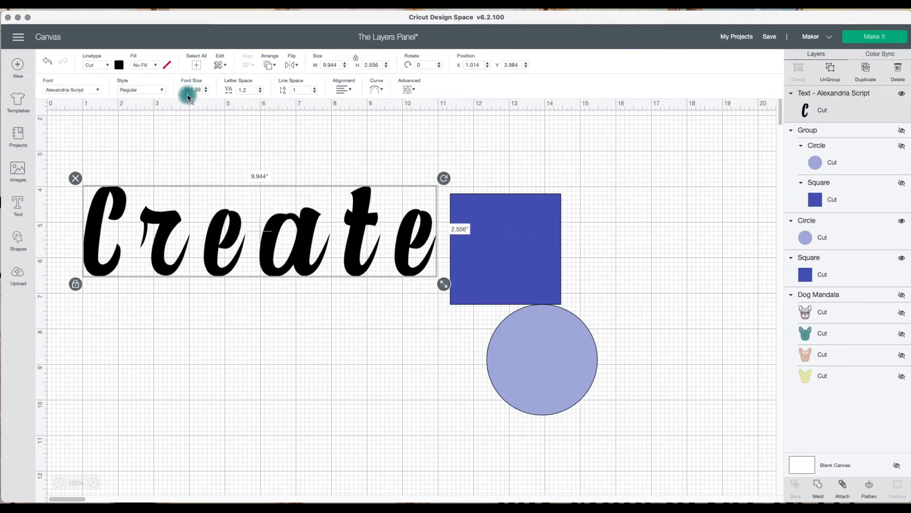
Reduce the "Create" text's letter spacing to -0.7 so the script letters overlap.
{"action": "left_click", "coordinate": [260, 92]}
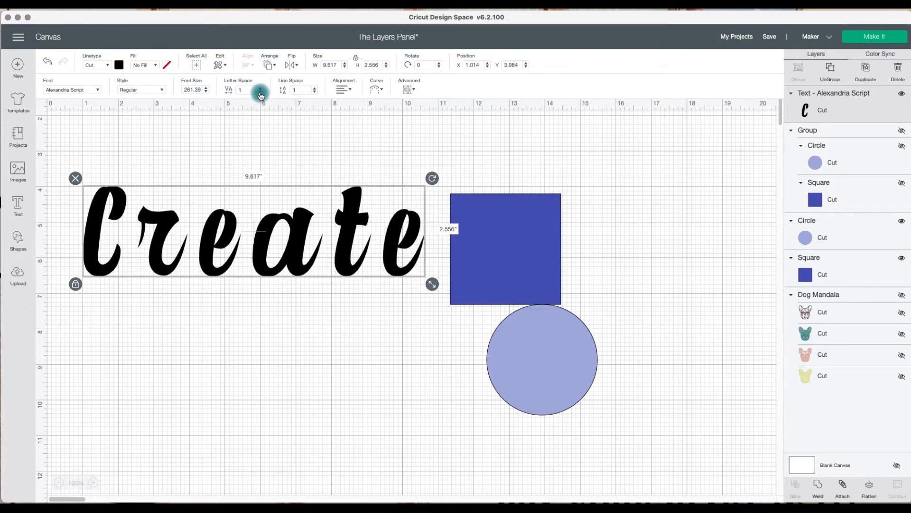
{"action": "left_click", "coordinate": [260, 93]}
{"action": "left_click", "coordinate": [260, 93]}
{"action": "left_click", "coordinate": [260, 93]}
{"action": "left_click", "coordinate": [260, 93]}
{"action": "left_click", "coordinate": [261, 95]}
{"action": "left_click", "coordinate": [261, 95]}
{"action": "left_click", "coordinate": [260, 95]}
{"action": "left_click", "coordinate": [261, 95]}
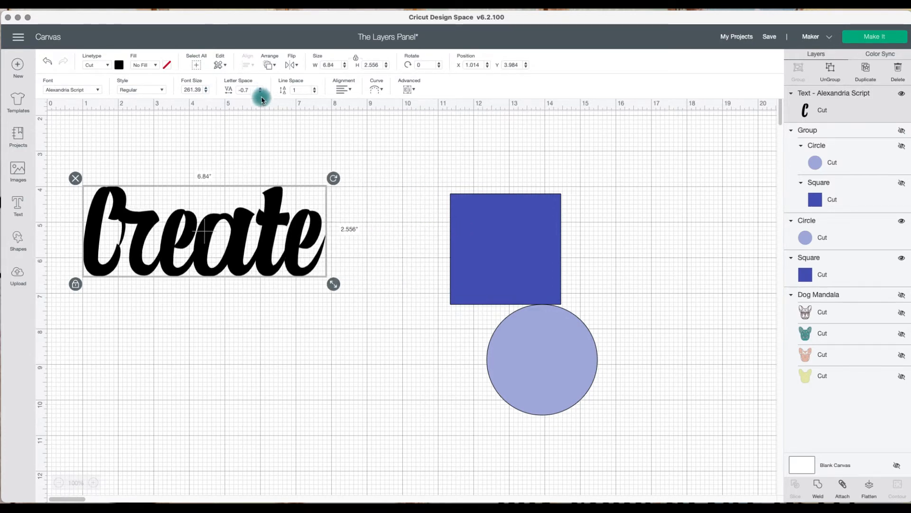
Ungroup the "Create" text into individual letters.
{"action": "left_click_drag", "start_coordinate": [250, 238], "coordinate": [259, 243]}
{"action": "left_click", "coordinate": [411, 90]}
{"action": "left_click", "coordinate": [430, 107]}
Enlarge the letter C to about 3.75" wide by 7.83" high and place it so it overlaps the r.
{"action": "left_click_drag", "start_coordinate": [116, 276], "coordinate": [137, 272]}
{"action": "left_click", "coordinate": [356, 297]}
{"action": "left_click", "coordinate": [210, 307]}
{"action": "left_click", "coordinate": [122, 259]}
{"action": "left_click", "coordinate": [287, 297]}
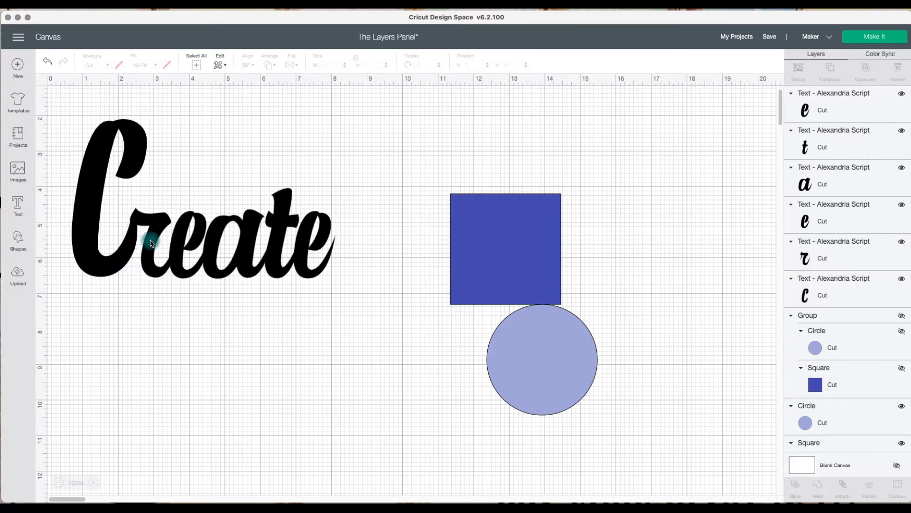
{"action": "left_click", "coordinate": [93, 262]}
{"action": "left_click_drag", "start_coordinate": [150, 288], "coordinate": [124, 313]}
{"action": "left_click_drag", "start_coordinate": [197, 370], "coordinate": [267, 352]}
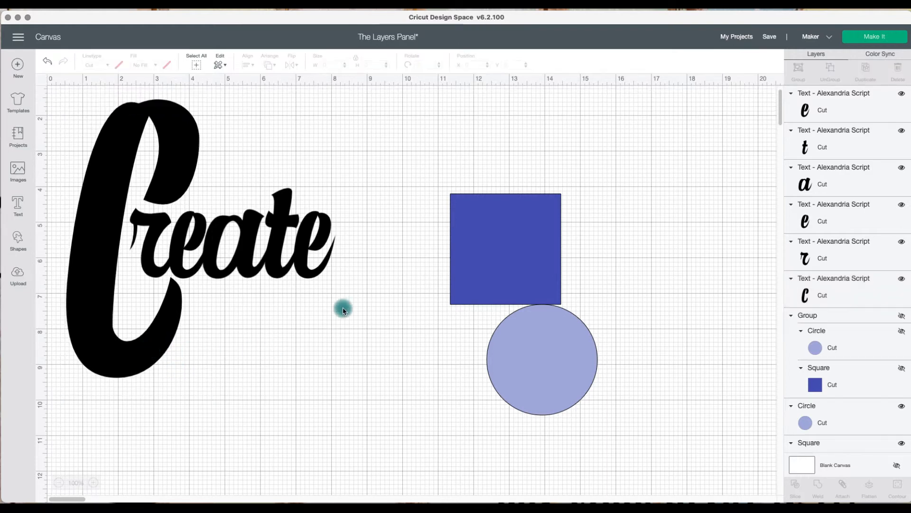
Move the square and circle far to the right of the word, with the circle overlapping the square at about X 18, Y 7.6.
{"action": "left_click_drag", "start_coordinate": [358, 289], "coordinate": [72, 213]}
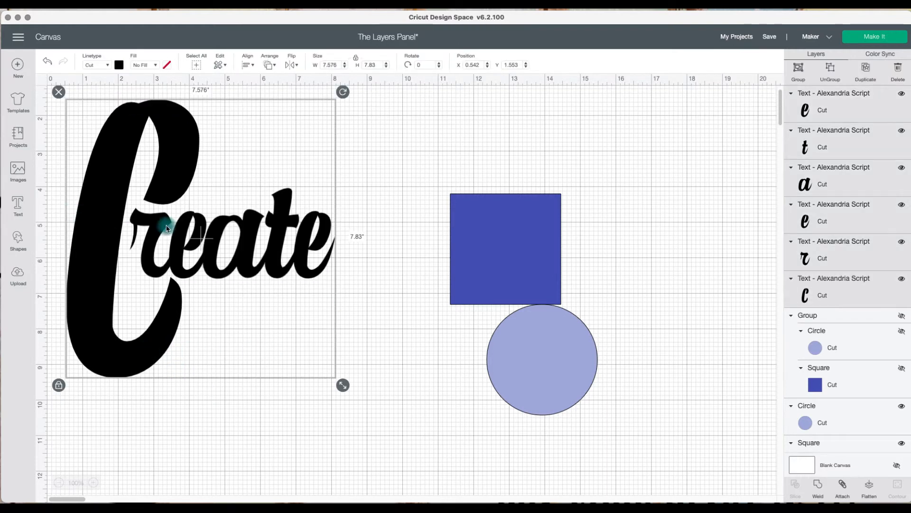
{"action": "left_click_drag", "start_coordinate": [523, 226], "coordinate": [746, 287]}
{"action": "left_click_drag", "start_coordinate": [562, 337], "coordinate": [694, 335]}
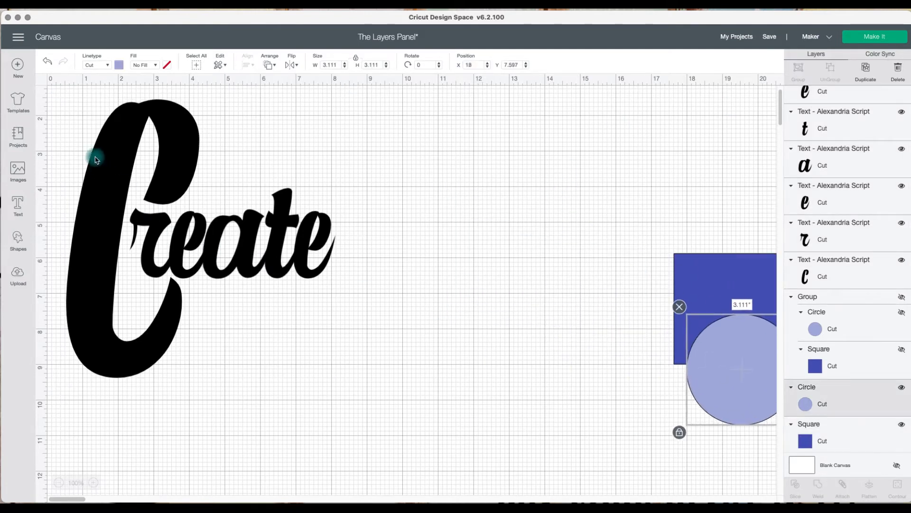
Nudge the large C into place against the r and group all six letters of "Create".
{"action": "double_click", "coordinate": [67, 105]}
{"action": "left_click", "coordinate": [112, 200]}
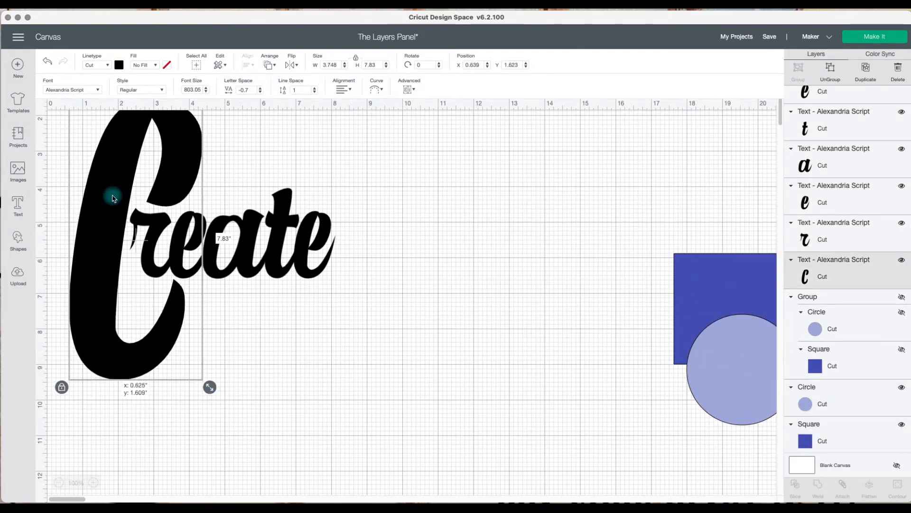
{"action": "left_click", "coordinate": [377, 306]}
{"action": "left_click_drag", "start_coordinate": [378, 305], "coordinate": [80, 219]}
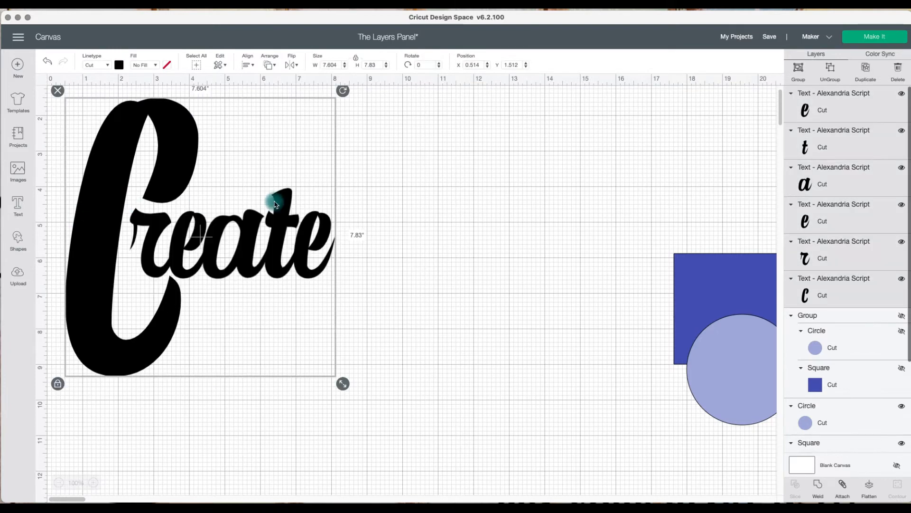
{"action": "left_click", "coordinate": [812, 71]}
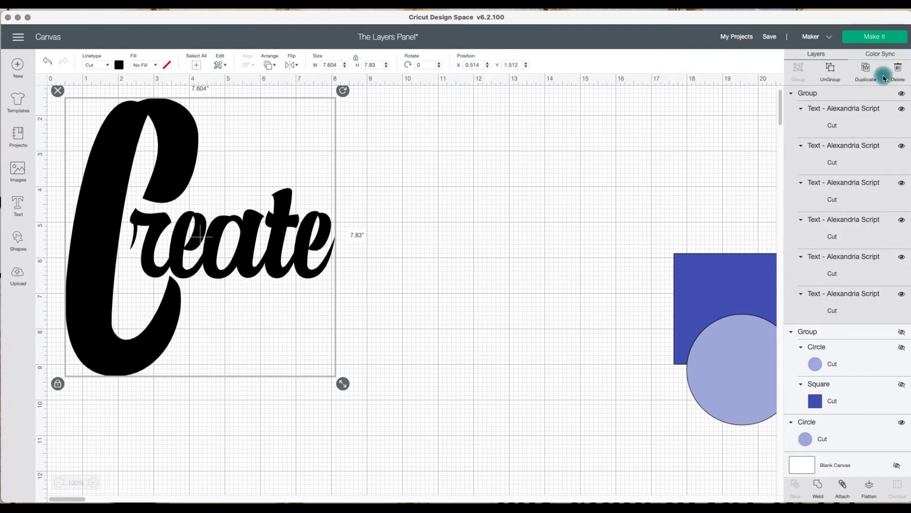
Duplicate the "Create" group and place the two words side by side, the copy at about X 9.44, Y 1.64.
{"action": "left_click", "coordinate": [869, 72]}
{"action": "left_click_drag", "start_coordinate": [205, 224], "coordinate": [513, 231]}
{"action": "left_click", "coordinate": [335, 251]}
{"action": "mouse_move", "coordinate": [335, 251]}
{"action": "left_mouse_down"}
{"action": "mouse_move", "coordinate": [330, 245]}
{"action": "mouse_move", "coordinate": [331, 257]}
{"action": "left_mouse_up"}
{"action": "left_click", "coordinate": [444, 253]}
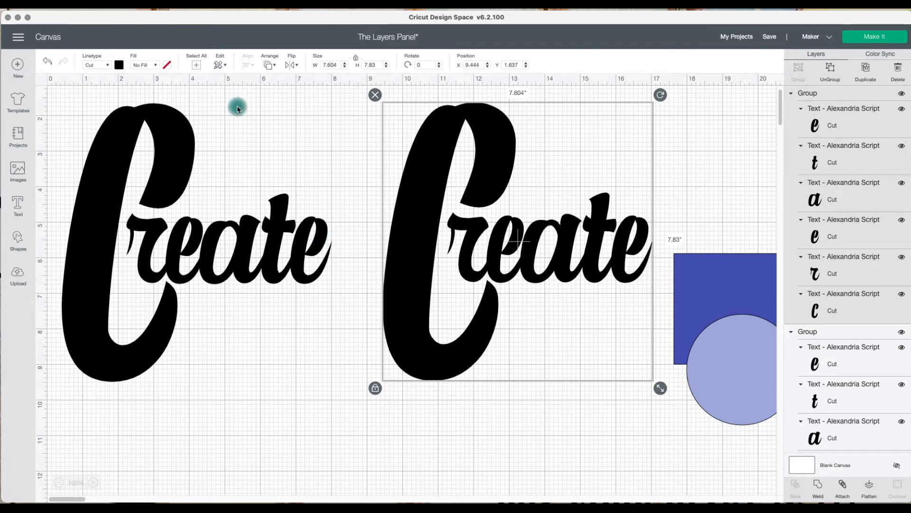
Recolor the duplicated "Create" group grey.
{"action": "left_click", "coordinate": [118, 65]}
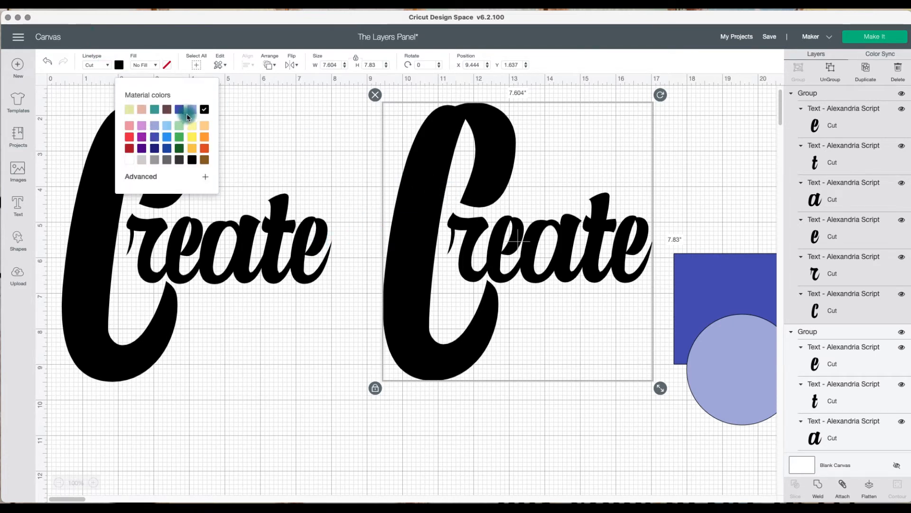
{"action": "left_click", "coordinate": [195, 129]}
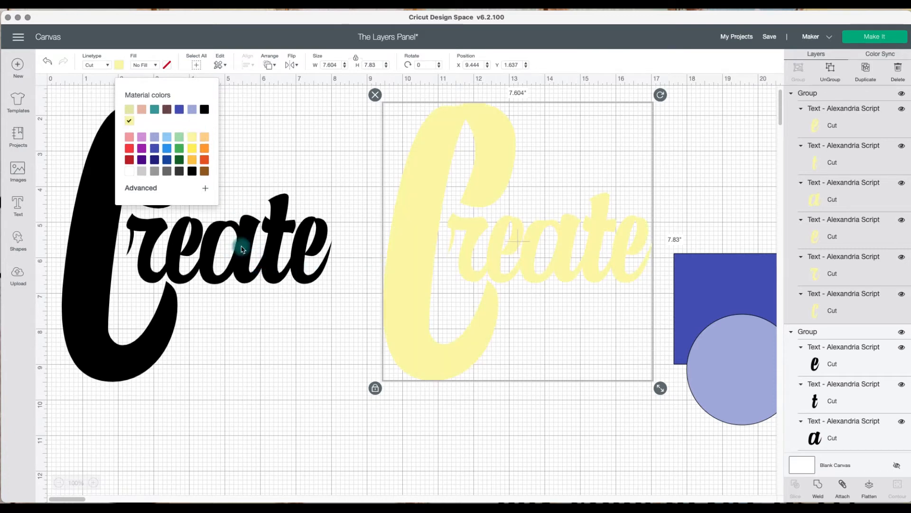
{"action": "left_click", "coordinate": [157, 173]}
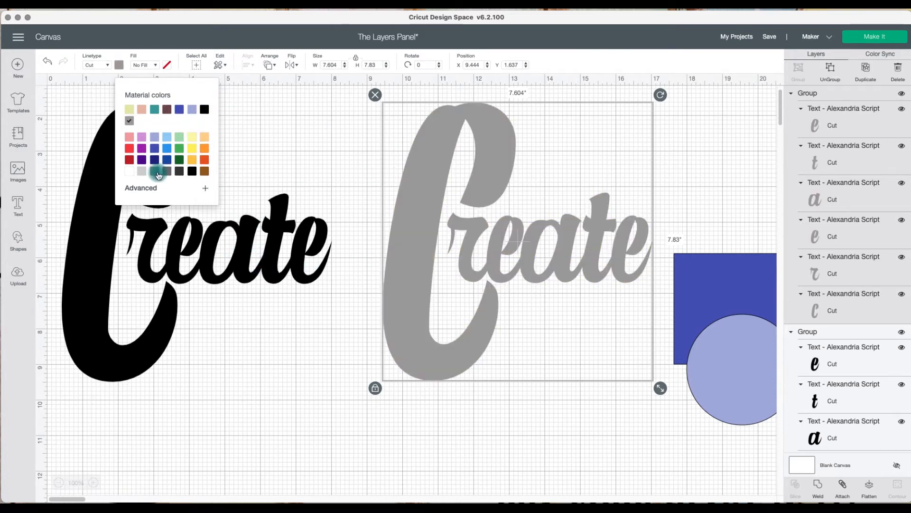
Recolor the original black "Create" group light purple and weld its letters into one shape.
{"action": "left_click", "coordinate": [226, 337]}
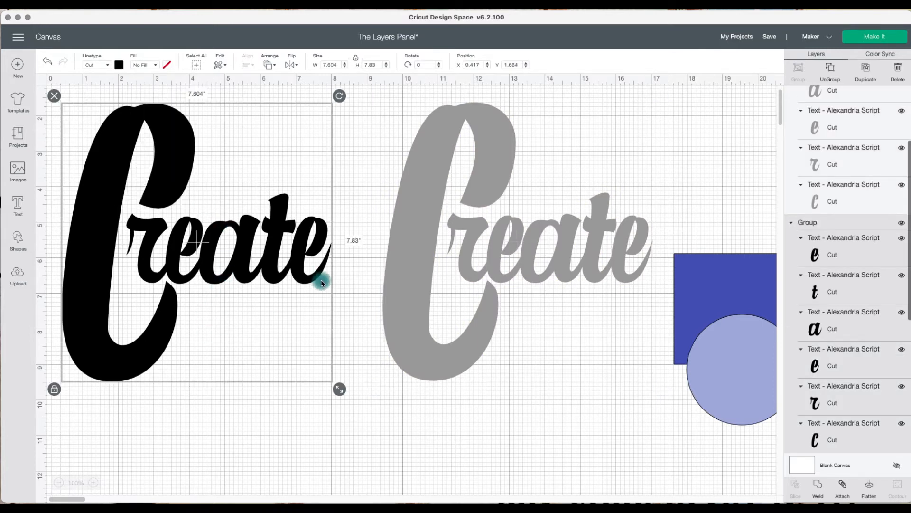
{"action": "left_click_drag", "start_coordinate": [257, 297], "coordinate": [249, 284]}
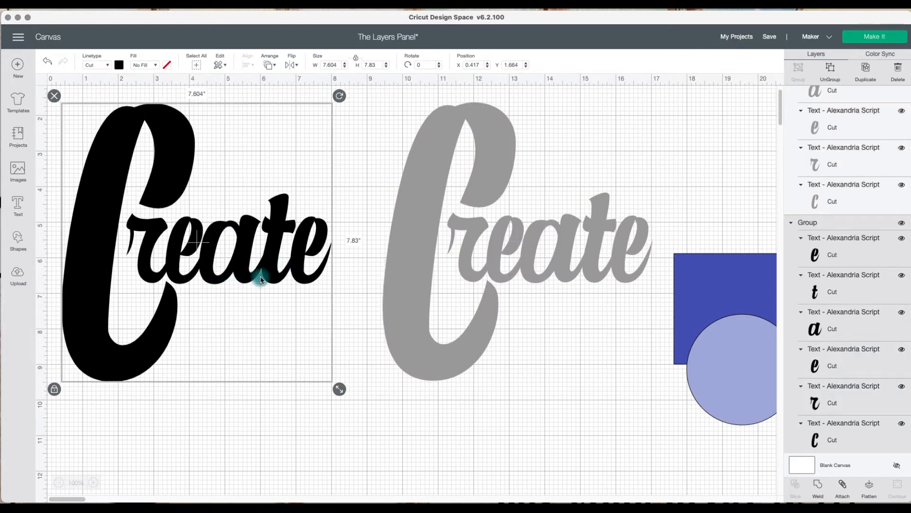
{"action": "left_click", "coordinate": [119, 64]}
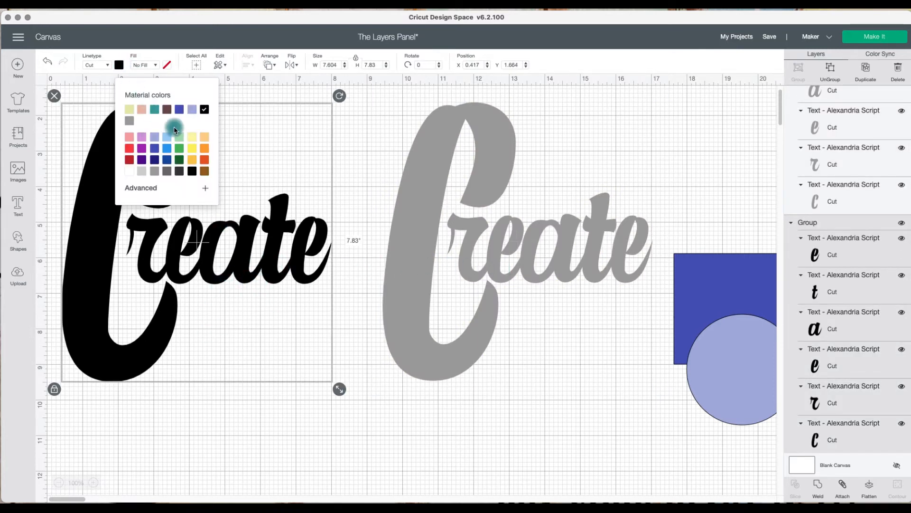
{"action": "left_click", "coordinate": [143, 141]}
{"action": "left_click", "coordinate": [296, 284]}
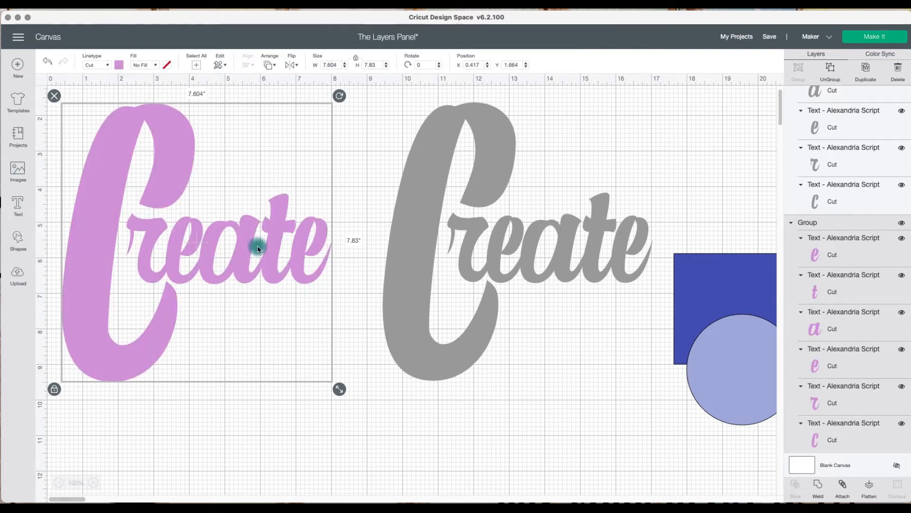
{"action": "left_click", "coordinate": [822, 488]}
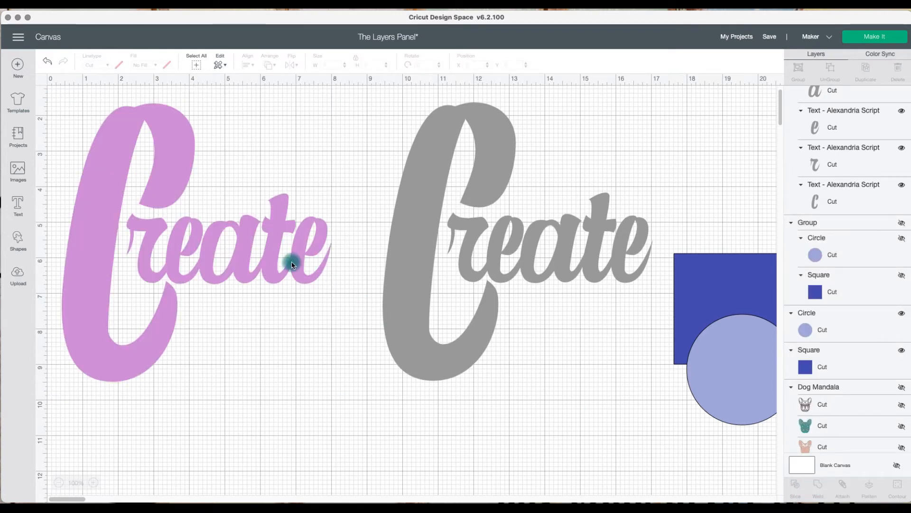
Recolor the grey "Create" group light purple to match the welded word.
{"action": "left_click", "coordinate": [431, 247]}
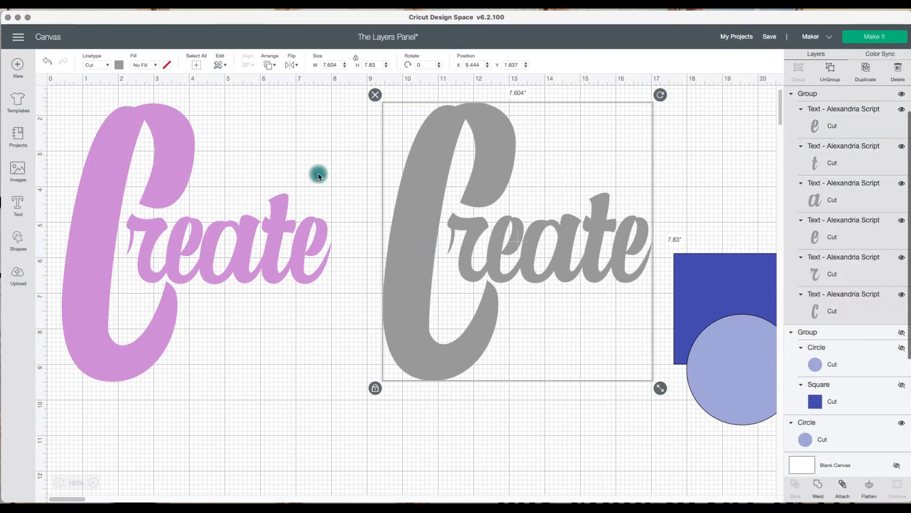
{"action": "left_click", "coordinate": [126, 67]}
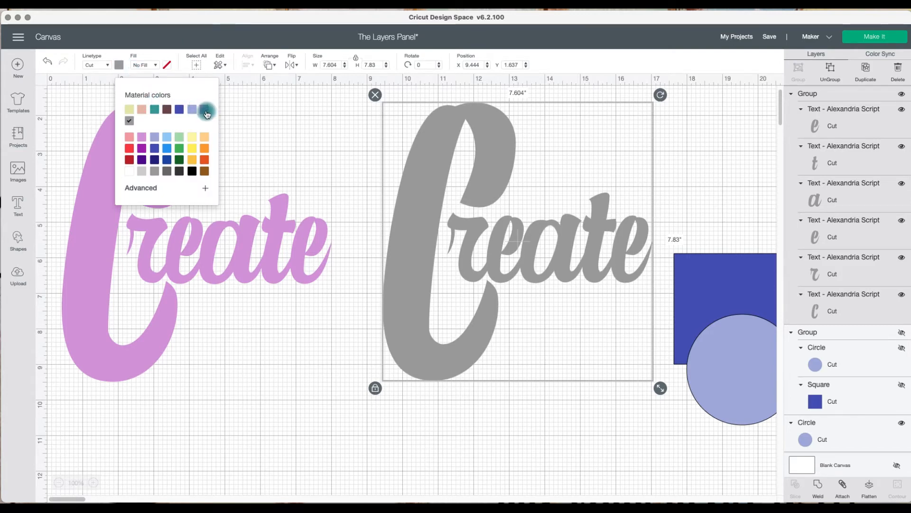
{"action": "left_click", "coordinate": [206, 113]}
{"action": "left_click", "coordinate": [366, 386]}
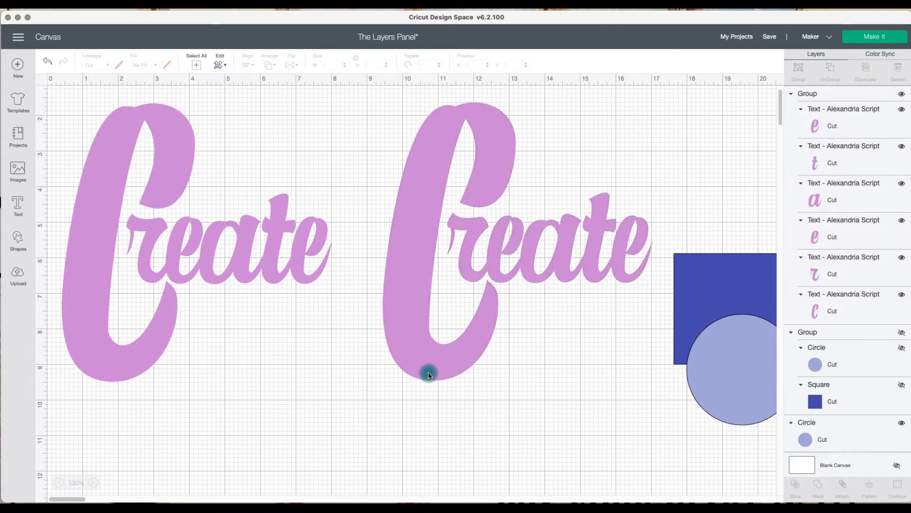
Compare the welded and grouped words in the layers and on the third mat of the cut preview, and return to the canvas.
{"action": "left_click", "coordinate": [196, 220]}
{"action": "left_click", "coordinate": [491, 237]}
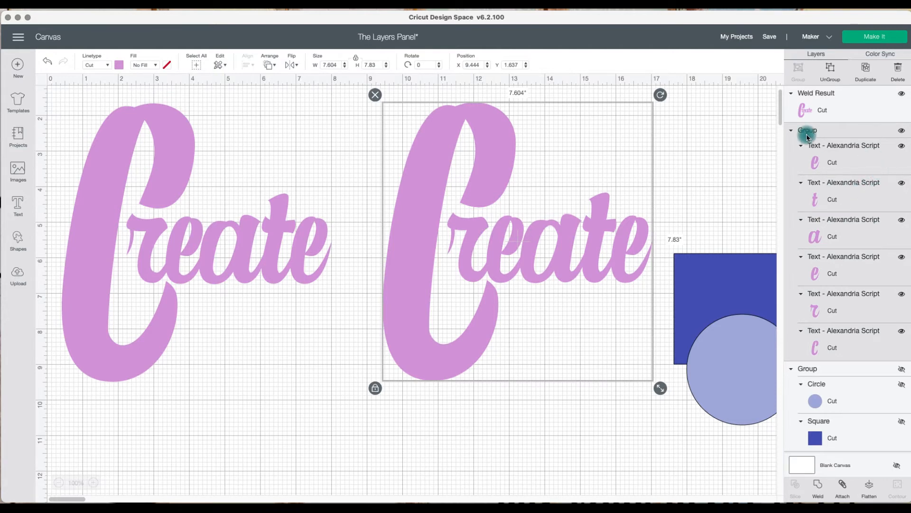
{"action": "left_click", "coordinate": [234, 212]}
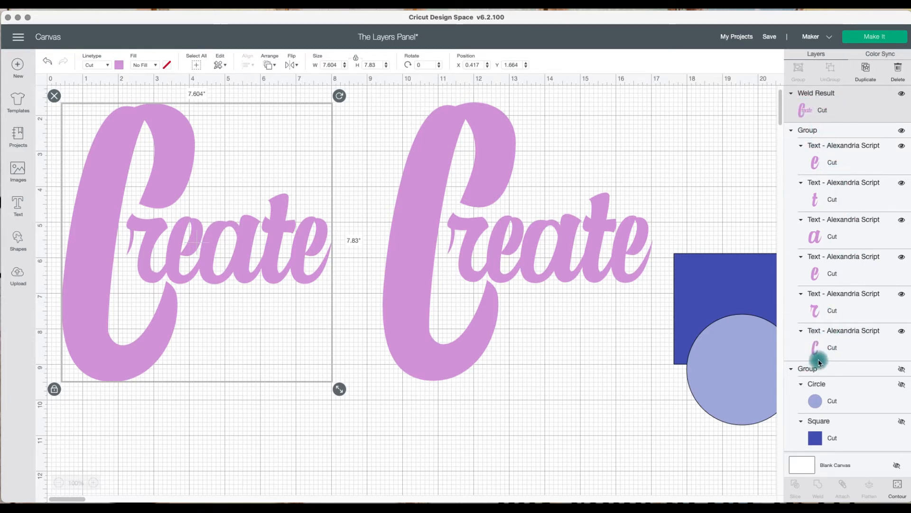
{"action": "left_click", "coordinate": [862, 39]}
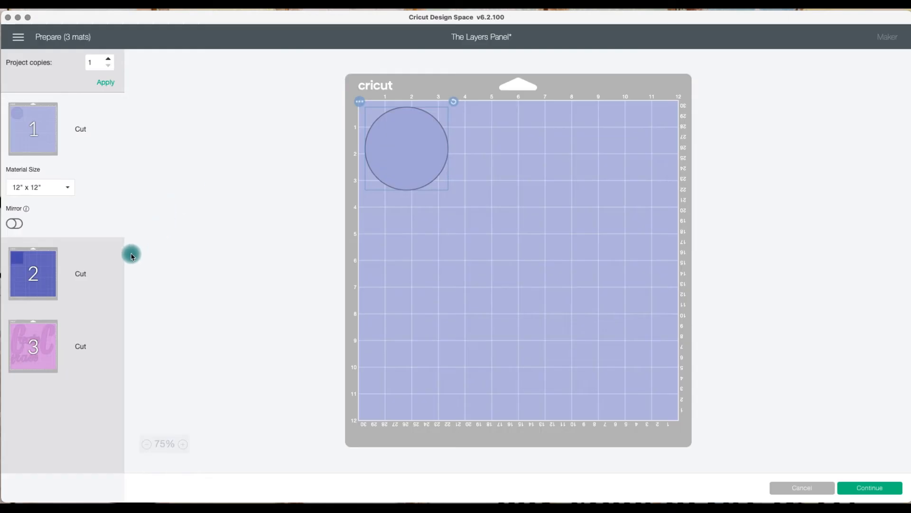
{"action": "left_click", "coordinate": [52, 337]}
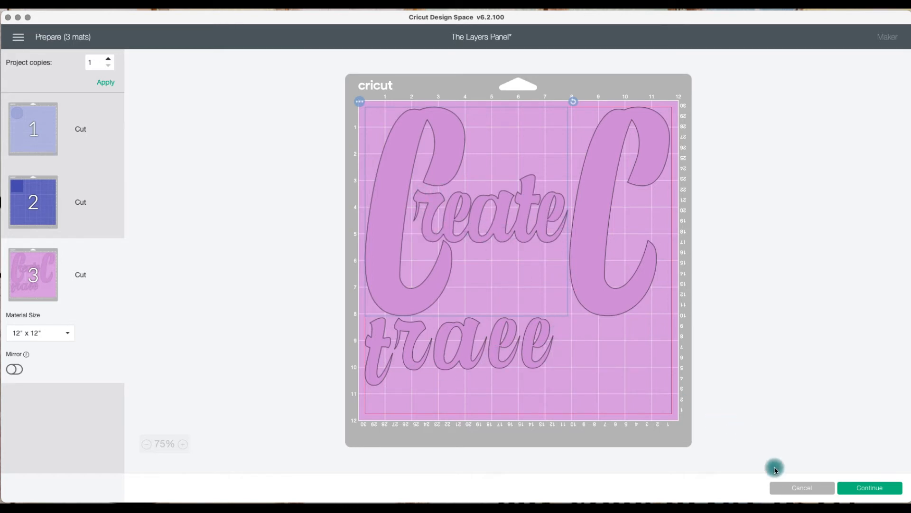
{"action": "left_click", "coordinate": [790, 487]}
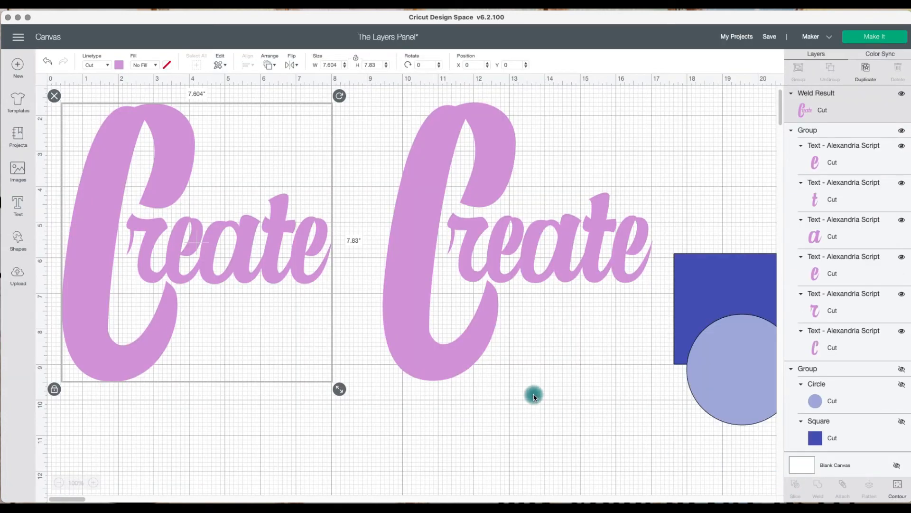
{"action": "left_click", "coordinate": [590, 393]}
{"action": "left_click_drag", "start_coordinate": [380, 95], "coordinate": [651, 399]}
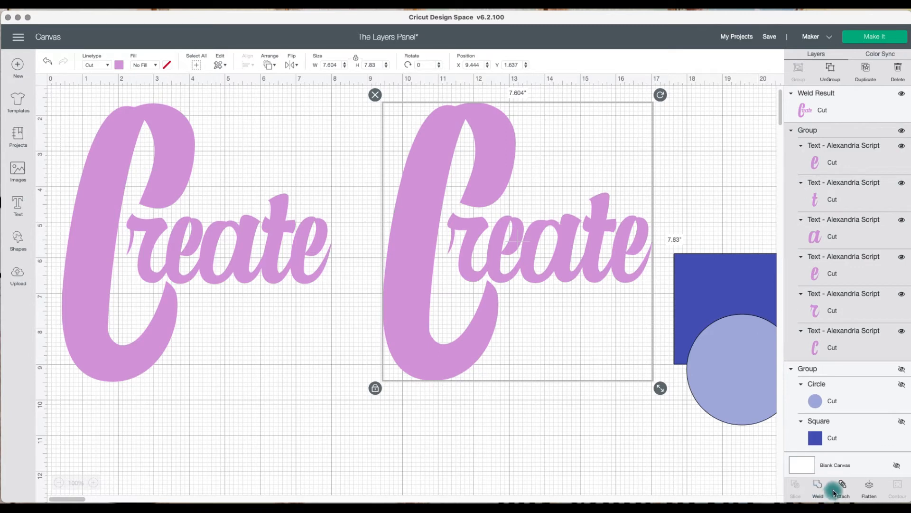
{"action": "left_click", "coordinate": [848, 489]}
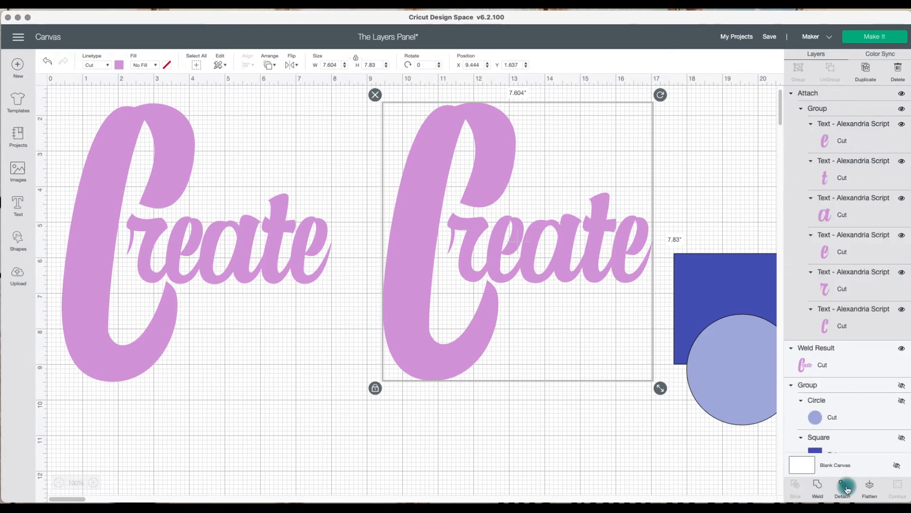
{"action": "left_click", "coordinate": [46, 62]}
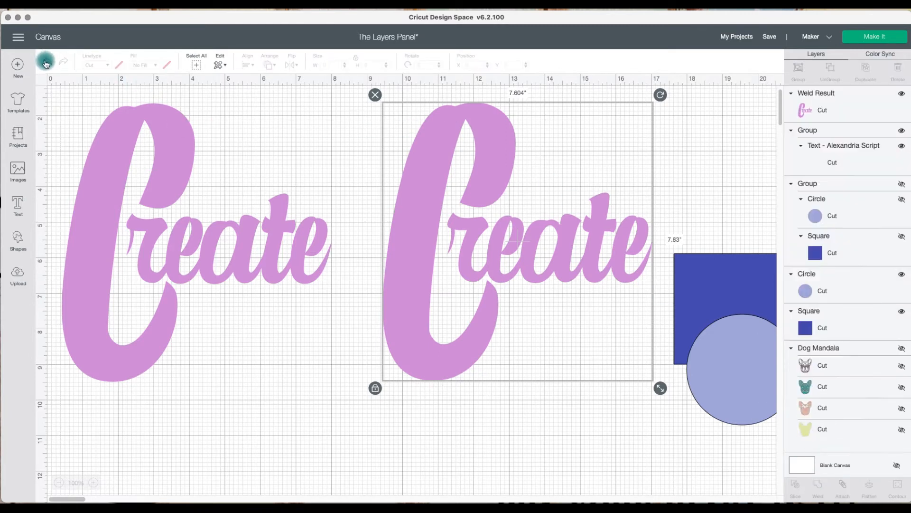
Duplicate the grouped "Create" word, attach the copy's letters, and place it below the other two words at about X 6.26, Y 6.11.
{"action": "left_click", "coordinate": [423, 238]}
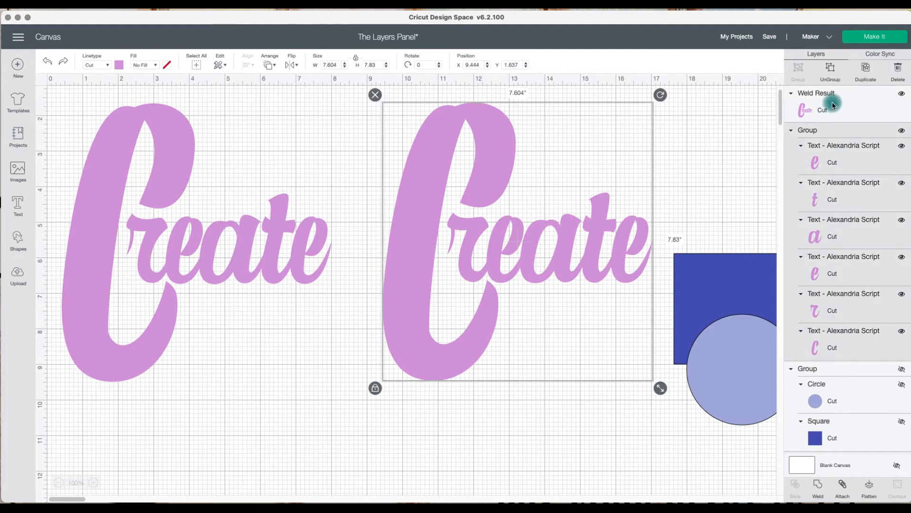
{"action": "left_click", "coordinate": [864, 71]}
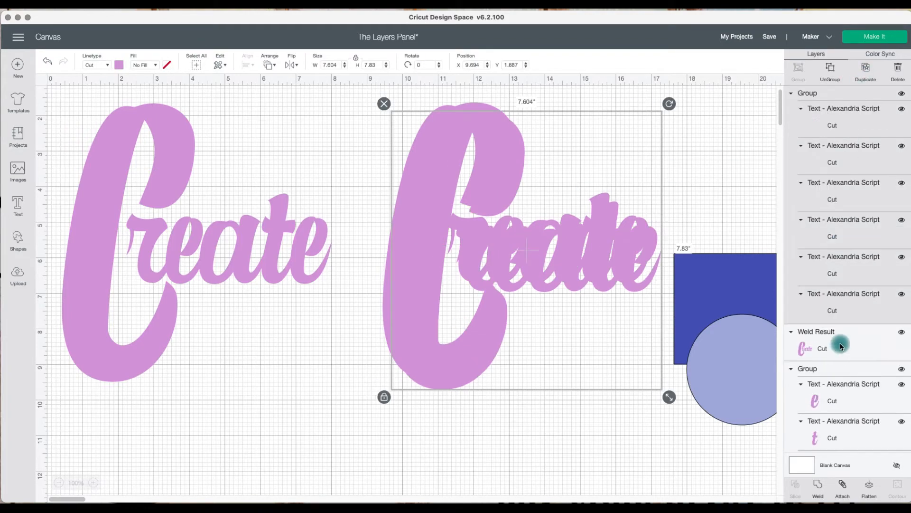
{"action": "left_click", "coordinate": [844, 489]}
{"action": "left_click_drag", "start_coordinate": [533, 244], "coordinate": [412, 394]}
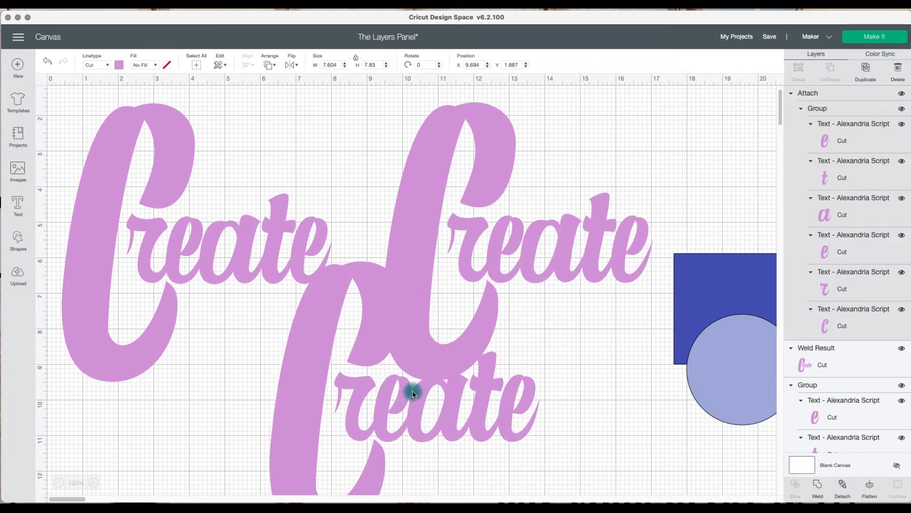
{"action": "scroll", "coordinate": [417, 390], "scroll_direction": "down", "scroll_amount": 3}
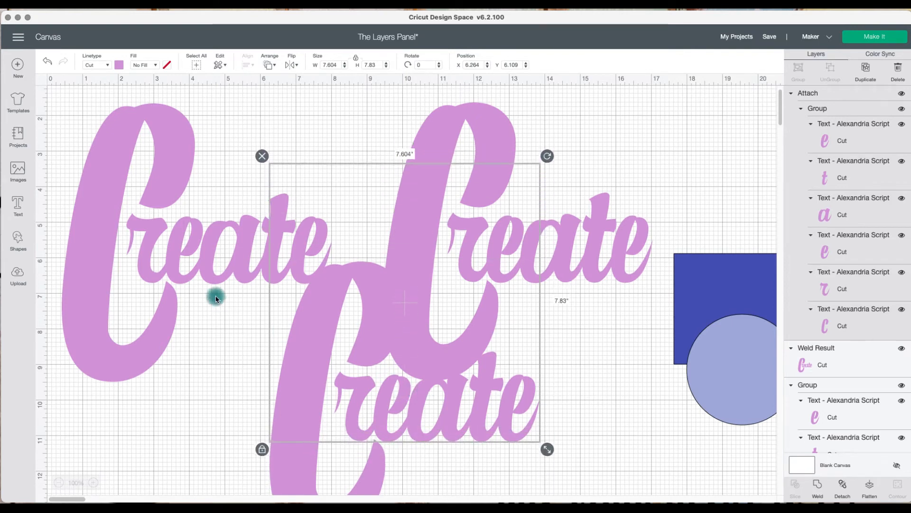
{"action": "left_click", "coordinate": [71, 116]}
Move the visible square and circle up so they overlap, then group and hide them.
{"action": "left_click", "coordinate": [742, 319]}
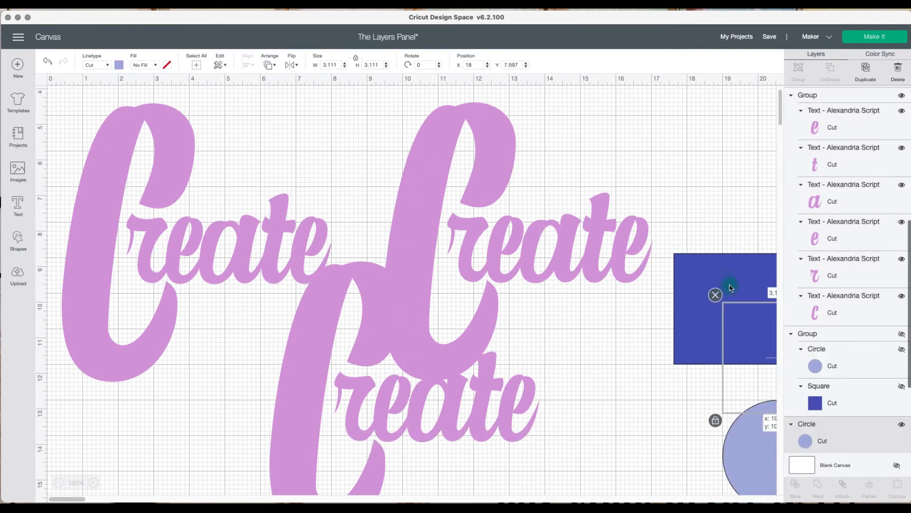
{"action": "left_click_drag", "start_coordinate": [742, 319], "coordinate": [715, 226]}
{"action": "left_click_drag", "start_coordinate": [698, 259], "coordinate": [700, 163]}
{"action": "left_click_drag", "start_coordinate": [716, 128], "coordinate": [736, 264]}
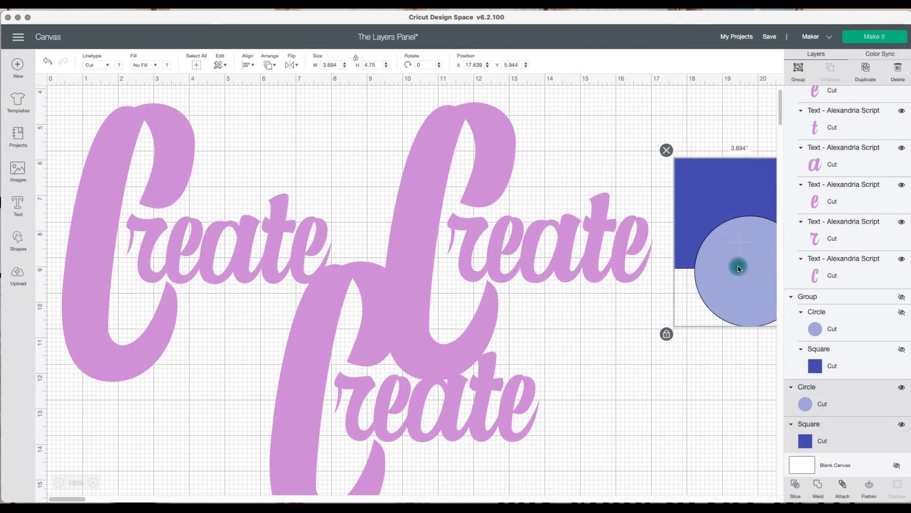
{"action": "left_click", "coordinate": [808, 66]}
{"action": "left_click", "coordinate": [900, 93]}
Move the grouped, unattached "Create" word away from the attached copy, to about X 12.25, Y 3.51.
{"action": "left_click_drag", "start_coordinate": [550, 245], "coordinate": [674, 262]}
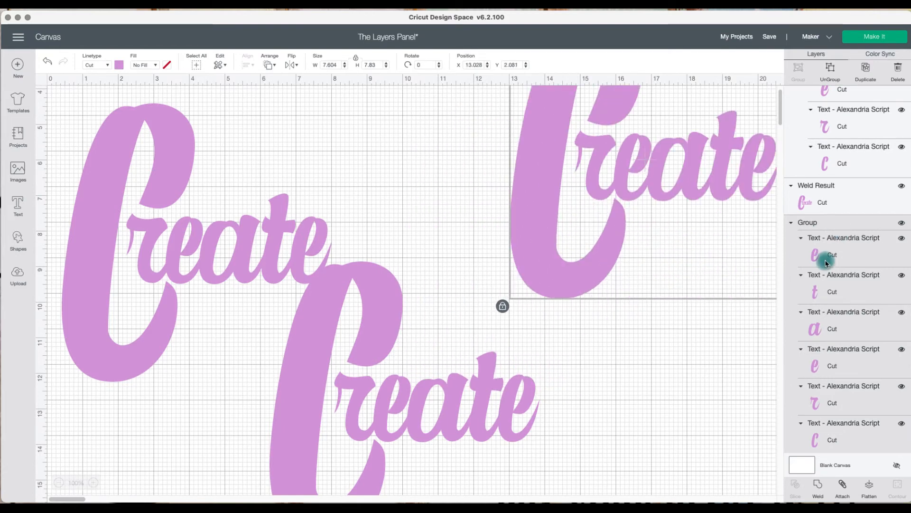
{"action": "left_click_drag", "start_coordinate": [593, 236], "coordinate": [566, 287]}
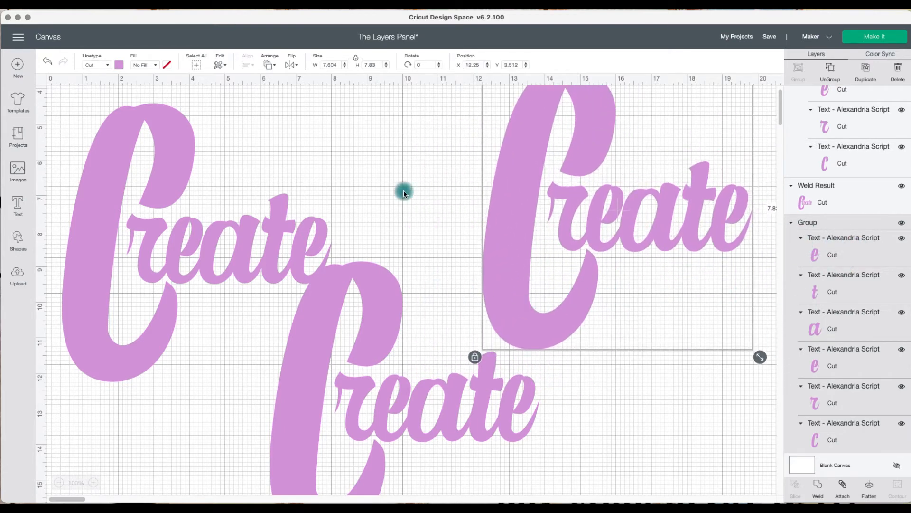
Scale all three "Create" words down together to about 12.99 wide by 8.2 high.
{"action": "left_click", "coordinate": [204, 68]}
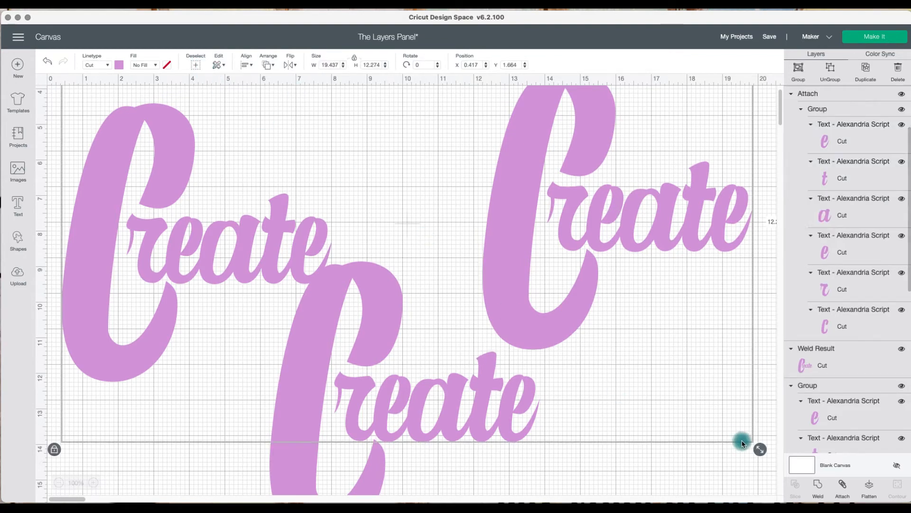
{"action": "left_click_drag", "start_coordinate": [760, 449], "coordinate": [426, 306]}
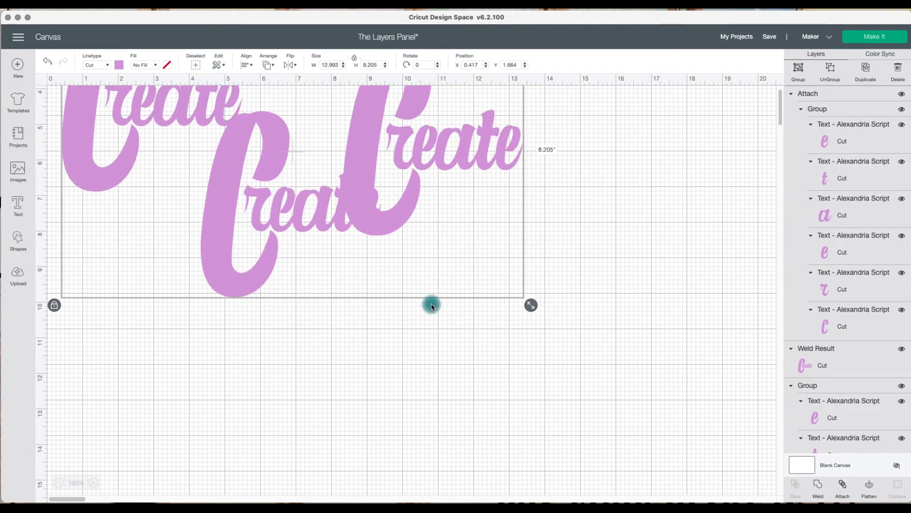
{"action": "left_click", "coordinate": [594, 183]}
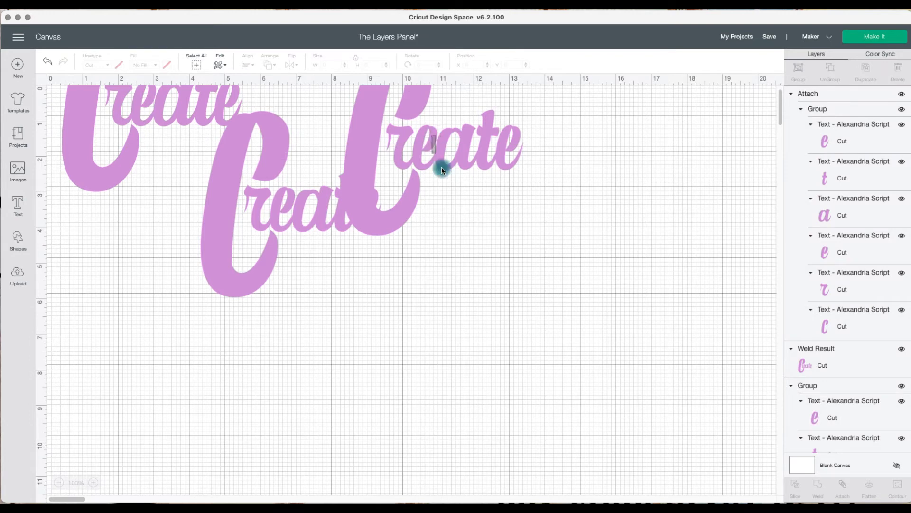
{"action": "left_click", "coordinate": [494, 244]}
{"action": "left_click", "coordinate": [643, 307]}
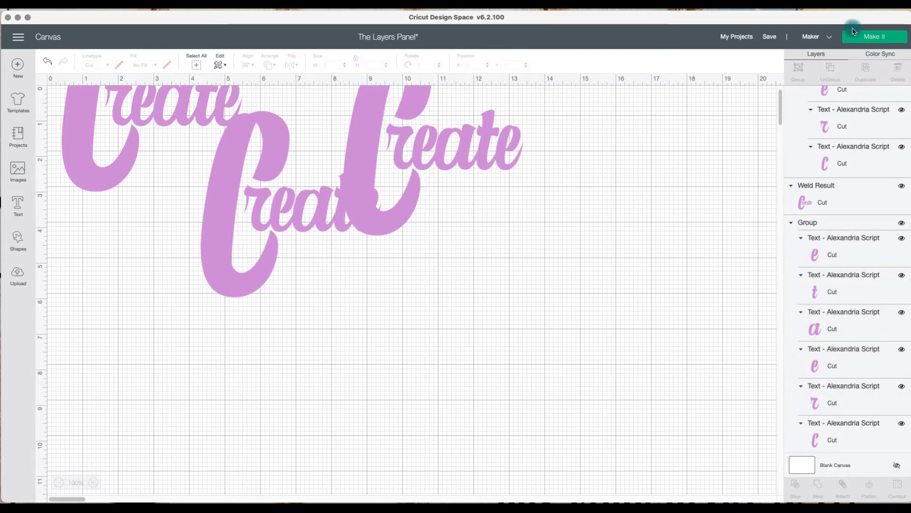
Compare how the attached, welded and grouped words are laid out in the cut preview, and return to the canvas.
{"action": "left_click", "coordinate": [868, 38]}
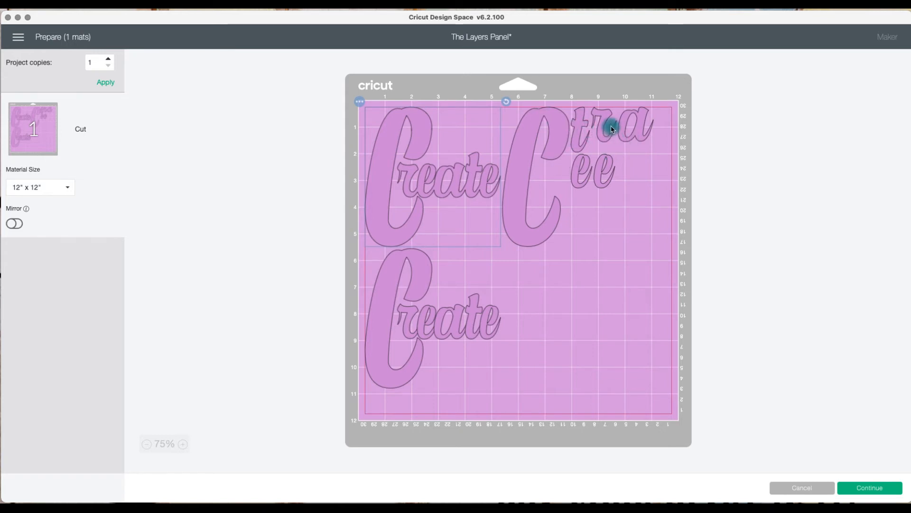
{"action": "left_click_drag", "start_coordinate": [612, 128], "coordinate": [597, 133]}
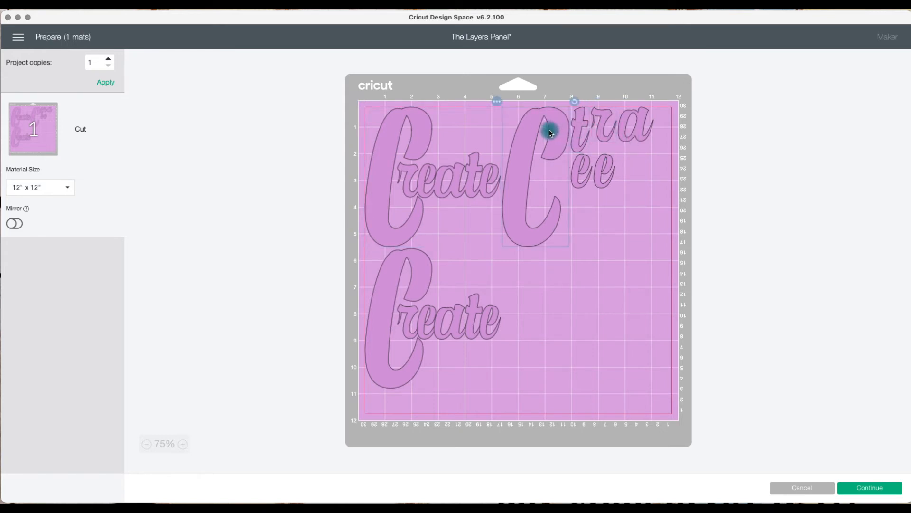
{"action": "left_click", "coordinate": [583, 164]}
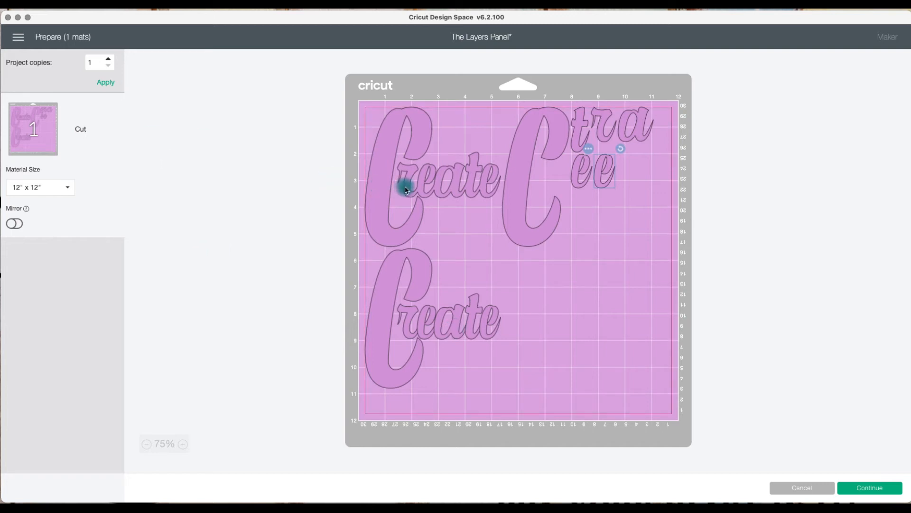
{"action": "left_click", "coordinate": [794, 492]}
Line the three words up in a row, with the attached word at about X 5.58, Y 1.5 and the grouped word at X 10.88, Y 1.71.
{"action": "left_click_drag", "start_coordinate": [406, 294], "coordinate": [491, 263]}
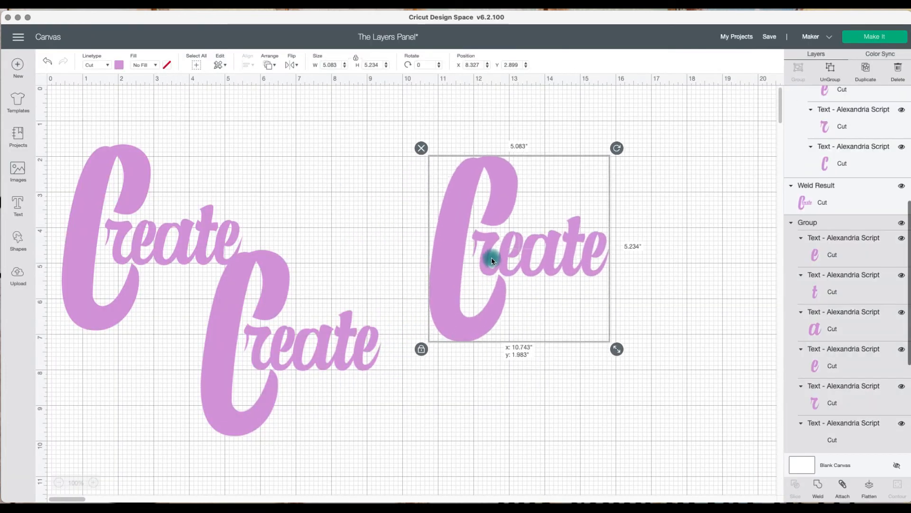
{"action": "left_click_drag", "start_coordinate": [291, 340], "coordinate": [321, 370]}
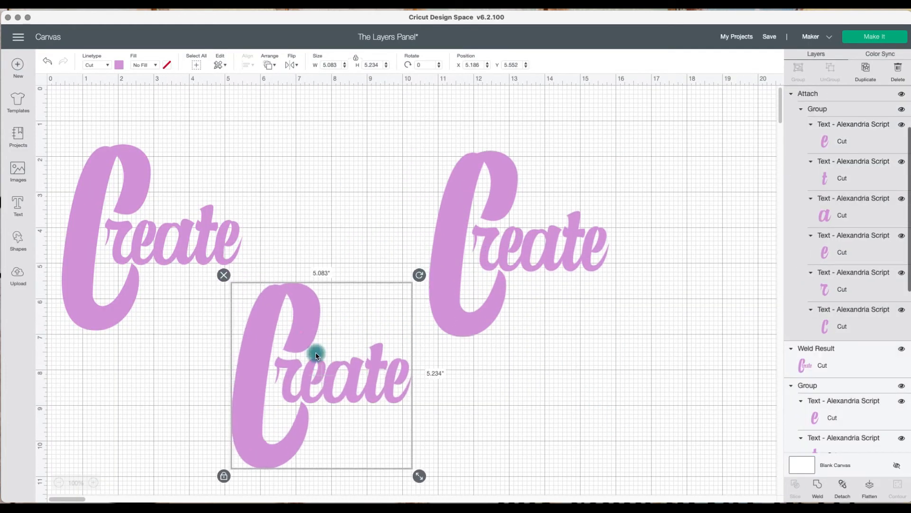
{"action": "left_click", "coordinate": [190, 253]}
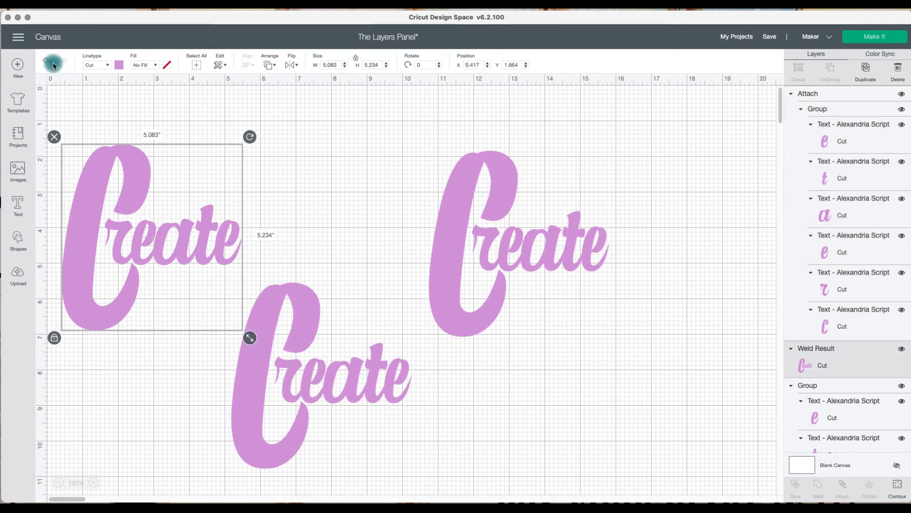
{"action": "left_click", "coordinate": [161, 164]}
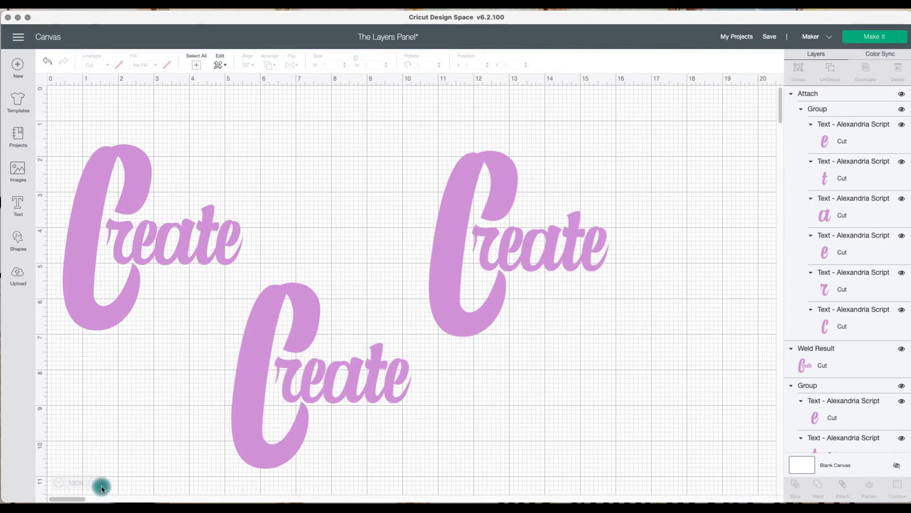
{"action": "left_click_drag", "start_coordinate": [256, 364], "coordinate": [275, 221]}
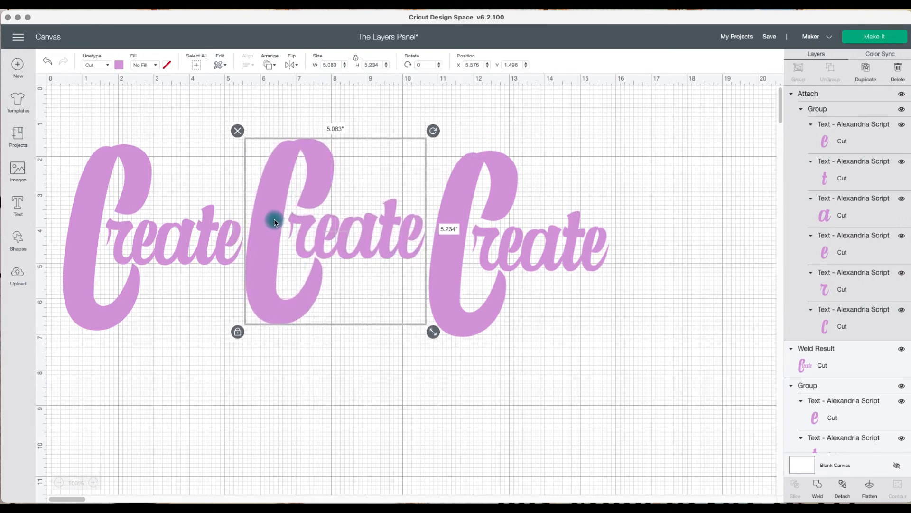
{"action": "left_click_drag", "start_coordinate": [458, 287], "coordinate": [462, 283]}
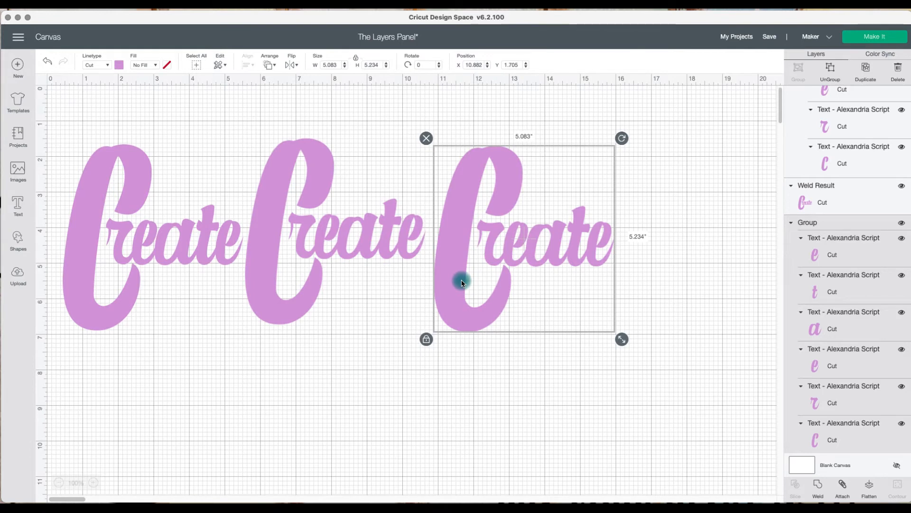
Open the cut preview and examine how the overlapping letters will be cut in the attached, welded and grouped words.
{"action": "left_click", "coordinate": [875, 38]}
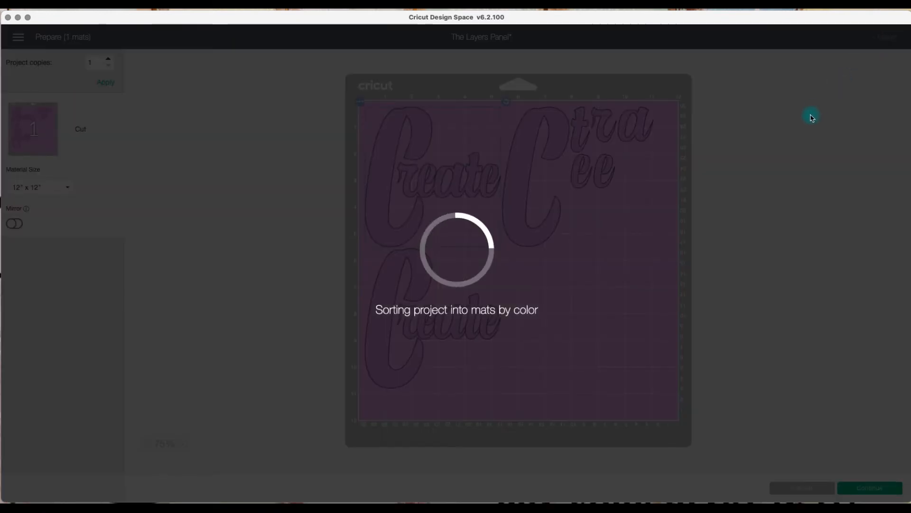
{"action": "scroll", "coordinate": [427, 148], "scroll_direction": "down", "scroll_amount": 1}
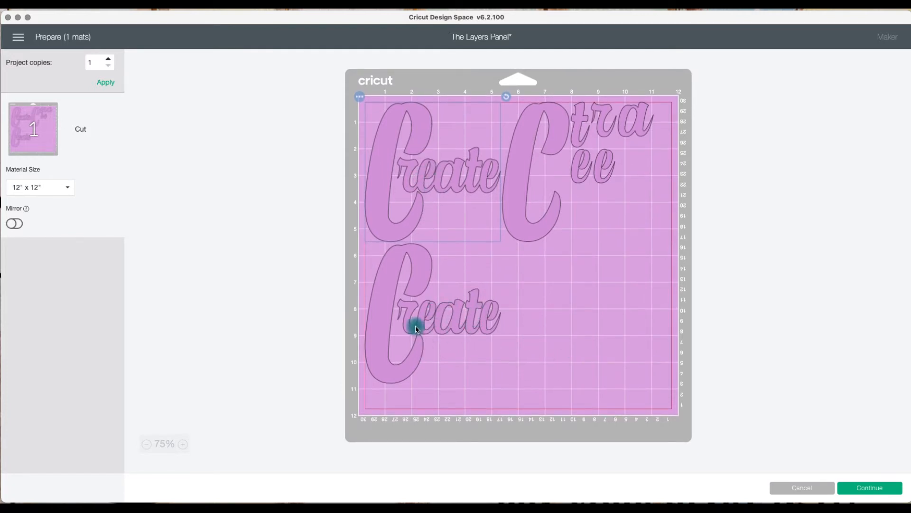
{"action": "scroll", "coordinate": [420, 183], "scroll_direction": "up", "scroll_amount": 1}
{"action": "scroll", "coordinate": [421, 187], "scroll_direction": "down", "scroll_amount": 1}
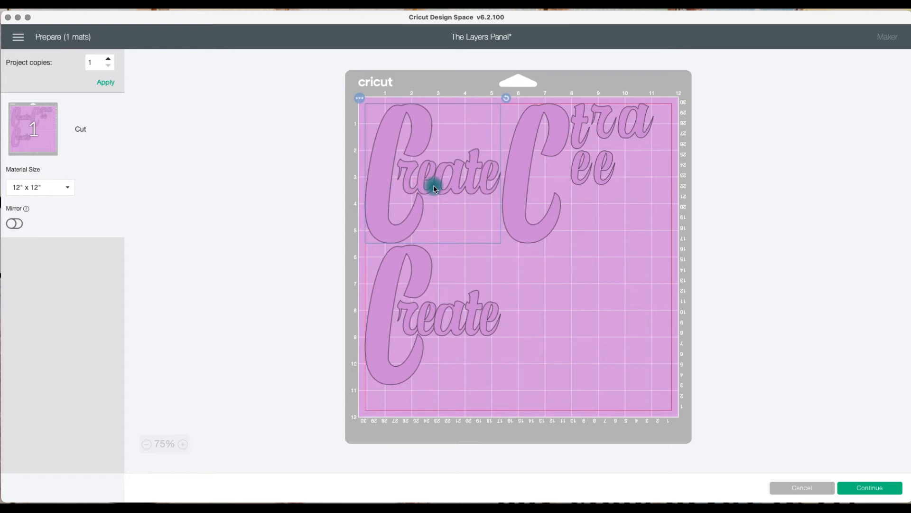
{"action": "scroll", "coordinate": [464, 189], "scroll_direction": "down", "scroll_amount": 1}
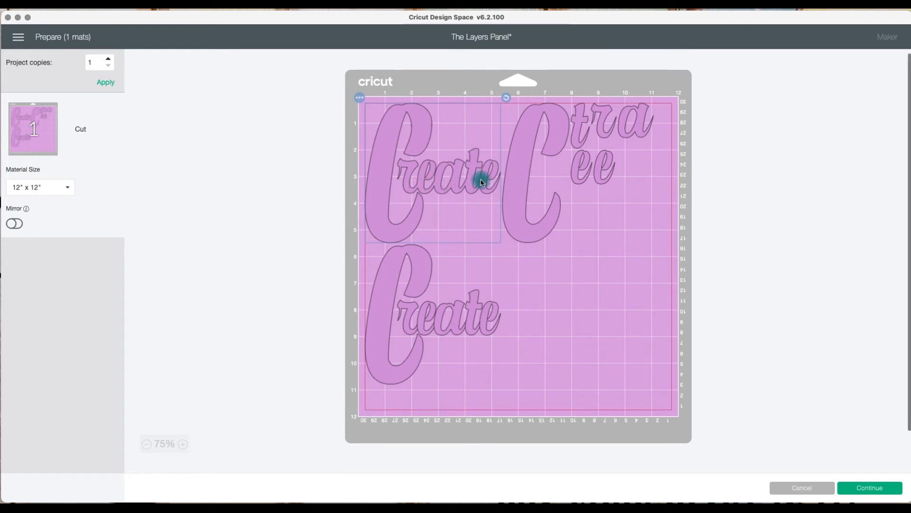
{"action": "scroll", "coordinate": [482, 189], "scroll_direction": "up", "scroll_amount": 1}
{"action": "scroll", "coordinate": [454, 187], "scroll_direction": "down", "scroll_amount": 1}
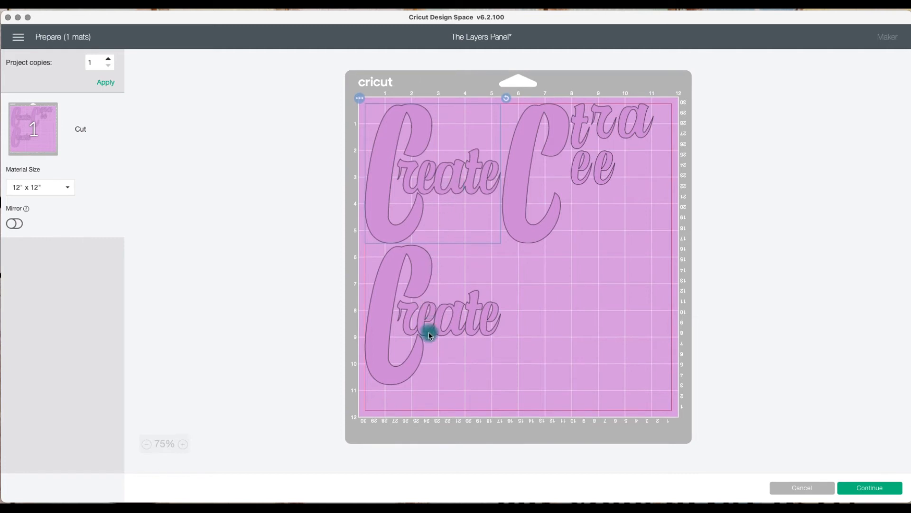
{"action": "scroll", "coordinate": [417, 332], "scroll_direction": "down", "scroll_amount": 1}
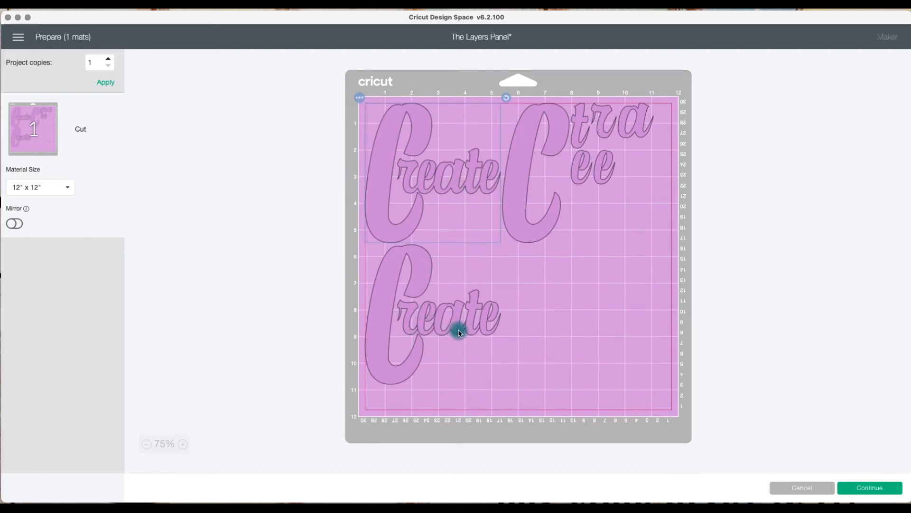
{"action": "scroll", "coordinate": [393, 287], "scroll_direction": "up", "scroll_amount": 1}
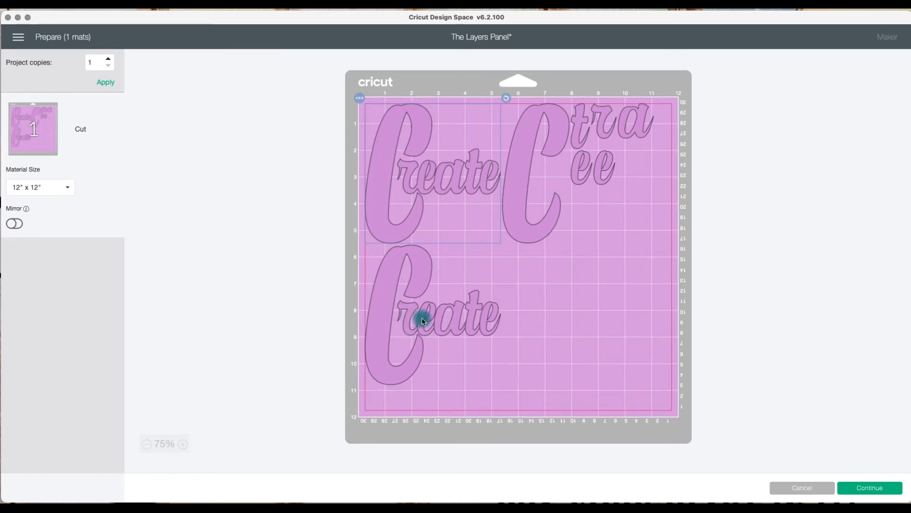
{"action": "scroll", "coordinate": [428, 316], "scroll_direction": "up", "scroll_amount": 1}
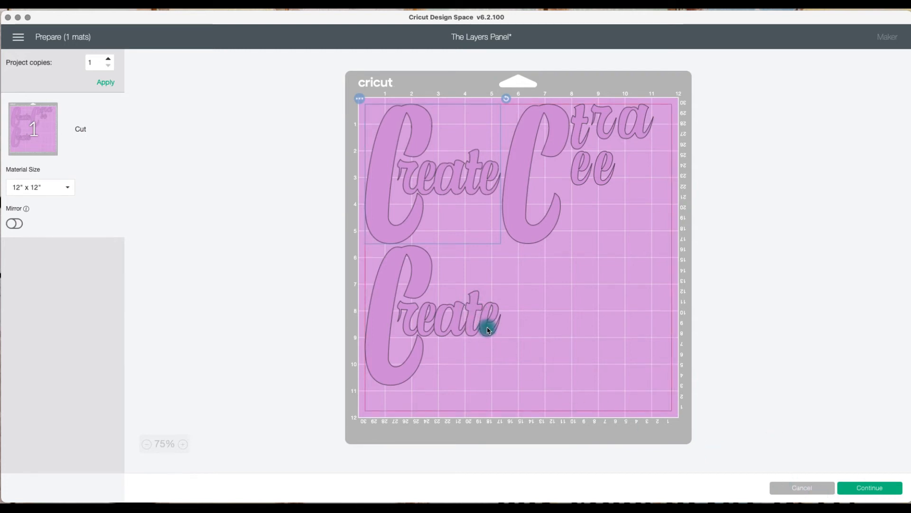
{"action": "scroll", "coordinate": [586, 135], "scroll_direction": "down", "scroll_amount": 1}
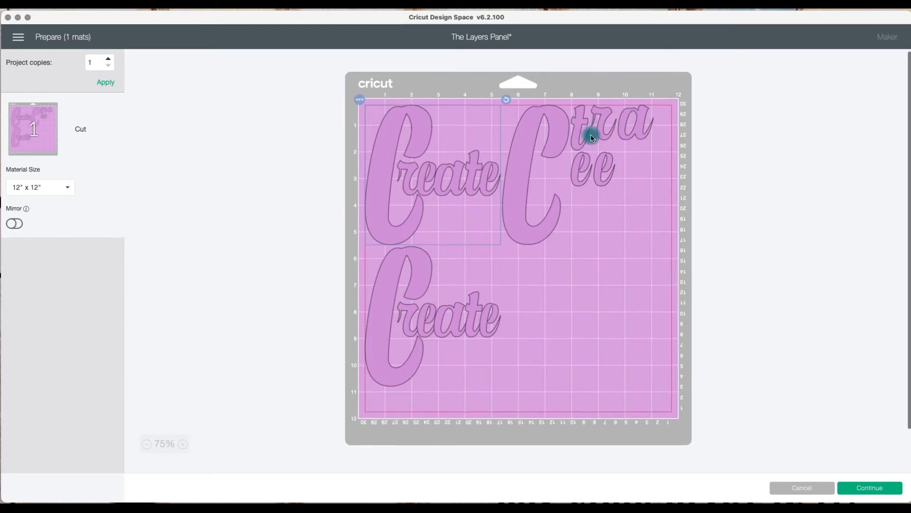
Try moving the loose "t" across the mat and onto the lower "Create" word, and leave the preview for the canvas.
{"action": "left_click_drag", "start_coordinate": [584, 140], "coordinate": [638, 366]}
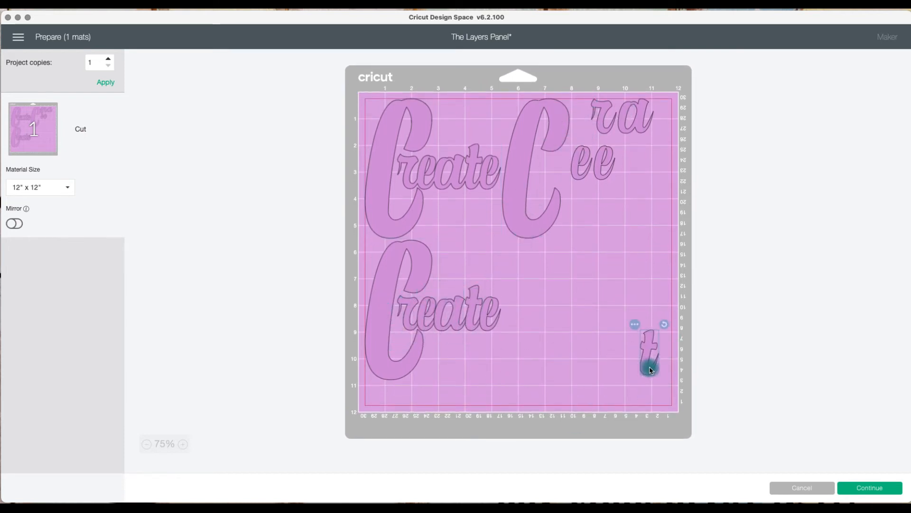
{"action": "scroll", "coordinate": [482, 324], "scroll_direction": "down", "scroll_amount": 1}
{"action": "left_click", "coordinate": [638, 343]}
{"action": "left_click_drag", "start_coordinate": [638, 344], "coordinate": [478, 302]}
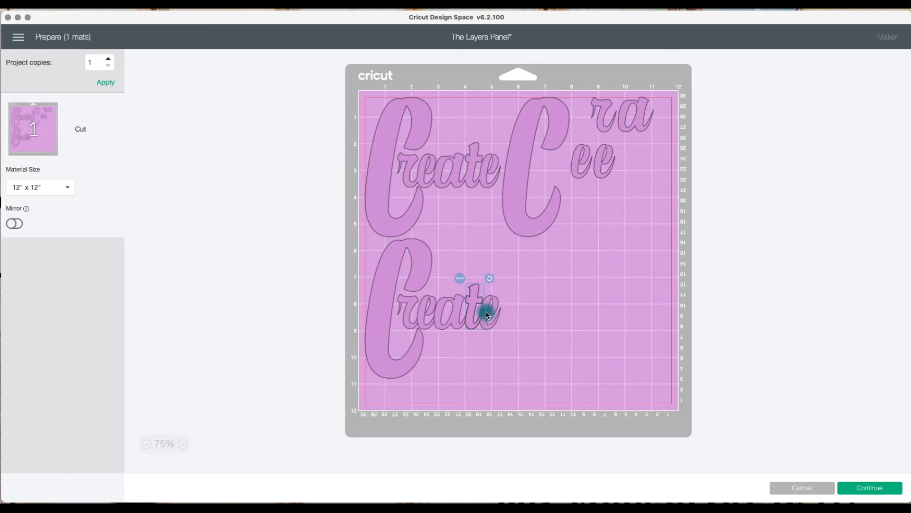
{"action": "left_click", "coordinate": [554, 320]}
{"action": "scroll", "coordinate": [554, 321], "scroll_direction": "up", "scroll_amount": 1}
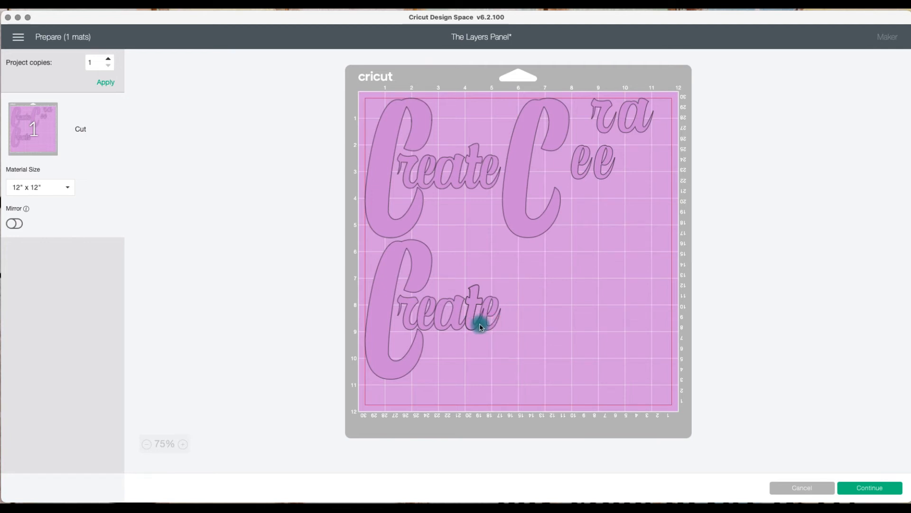
{"action": "left_click_drag", "start_coordinate": [480, 321], "coordinate": [539, 317]}
{"action": "left_click", "coordinate": [806, 488]}
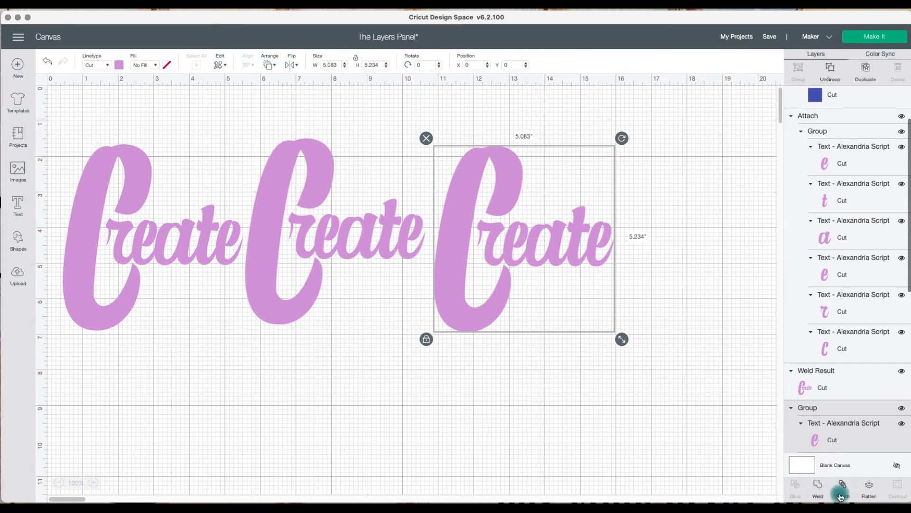
Select all three "Create" words on the canvas and delete them.
{"action": "left_click", "coordinate": [643, 425]}
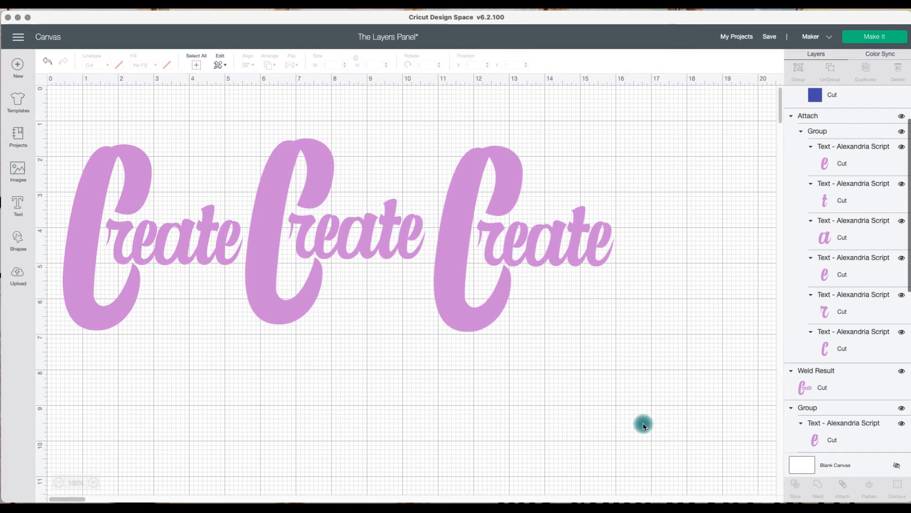
{"action": "left_click_drag", "start_coordinate": [99, 130], "coordinate": [492, 211]}
{"action": "left_click", "coordinate": [66, 133]}
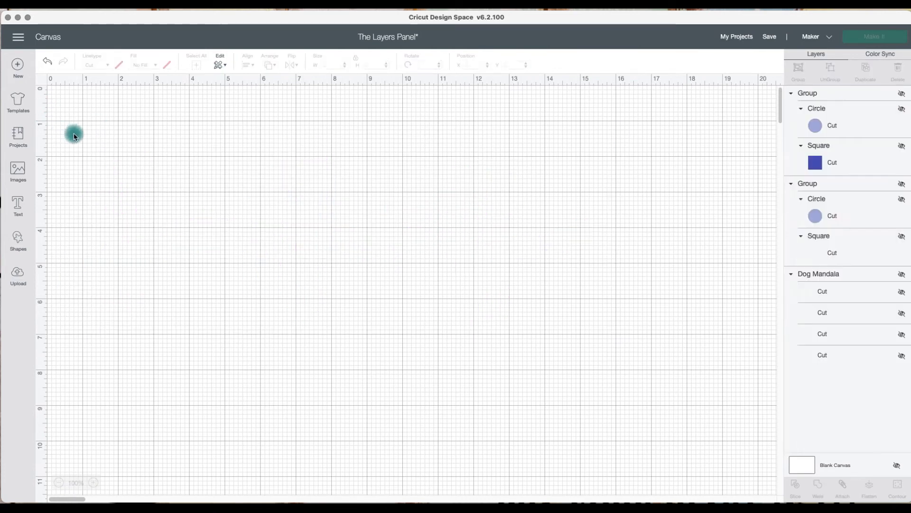
Show the uppermost hidden circle-and-square group and move it to about X 10, Y 3.75.
{"action": "left_click", "coordinate": [901, 96]}
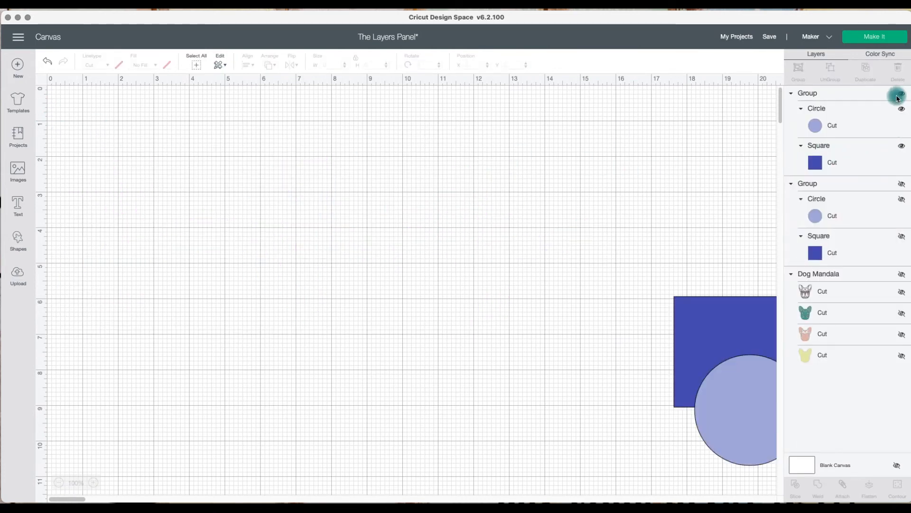
{"action": "left_click_drag", "start_coordinate": [716, 336], "coordinate": [456, 243]}
{"action": "left_click", "coordinate": [605, 289]}
{"action": "left_click_drag", "start_coordinate": [506, 307], "coordinate": [514, 349]}
{"action": "left_click", "coordinate": [588, 328]}
{"action": "left_click", "coordinate": [513, 341]}
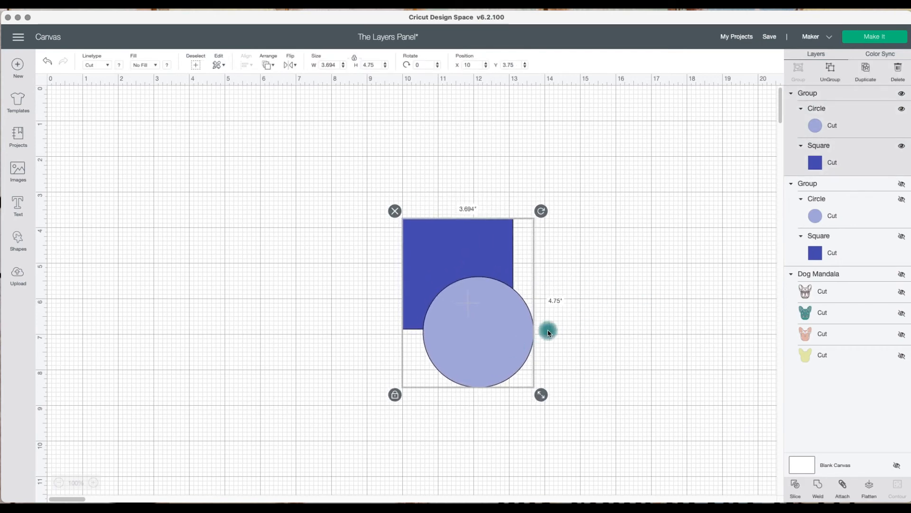
Ungroup the circle and square and separate them, with the circle at about X 4.4, Y 4.6 and the square at X 8.25, Y 3.1.
{"action": "left_click", "coordinate": [831, 71]}
{"action": "left_click_drag", "start_coordinate": [501, 293], "coordinate": [267, 270]}
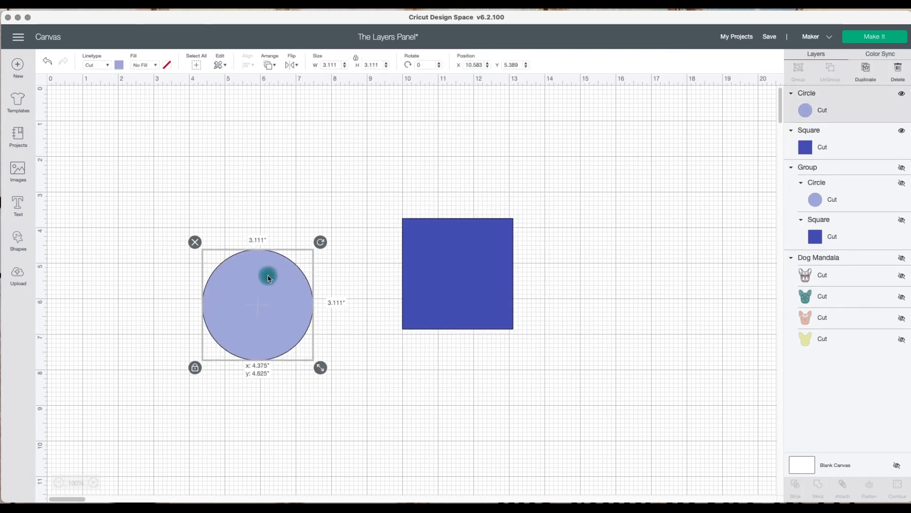
{"action": "left_click_drag", "start_coordinate": [456, 271], "coordinate": [397, 252]}
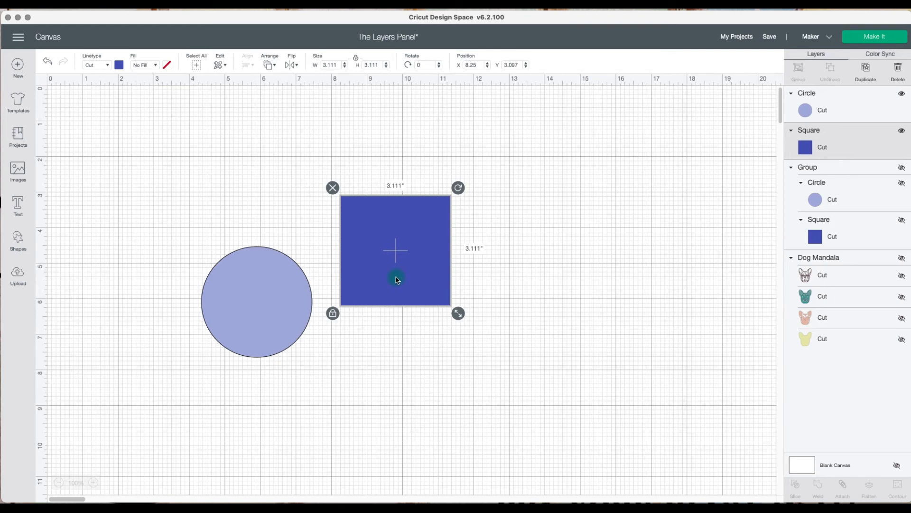
Duplicate the circle, move the square up, and place the copy over the square's lower part at about X 7.4, Y 3.43.
{"action": "left_click", "coordinate": [239, 283]}
{"action": "left_click", "coordinate": [865, 71]}
{"action": "left_click_drag", "start_coordinate": [375, 237], "coordinate": [348, 216]}
{"action": "left_click_drag", "start_coordinate": [253, 319], "coordinate": [354, 275]}
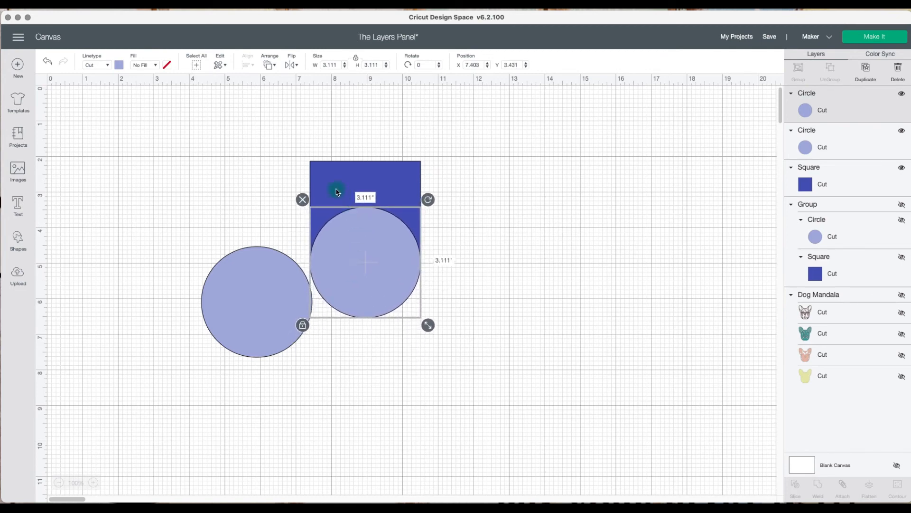
{"action": "left_click", "coordinate": [269, 64]}
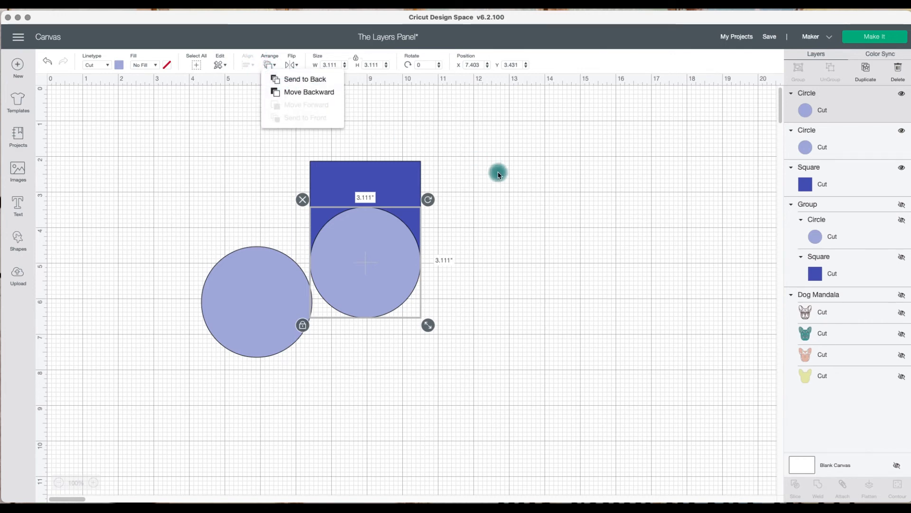
{"action": "left_click", "coordinate": [340, 329]}
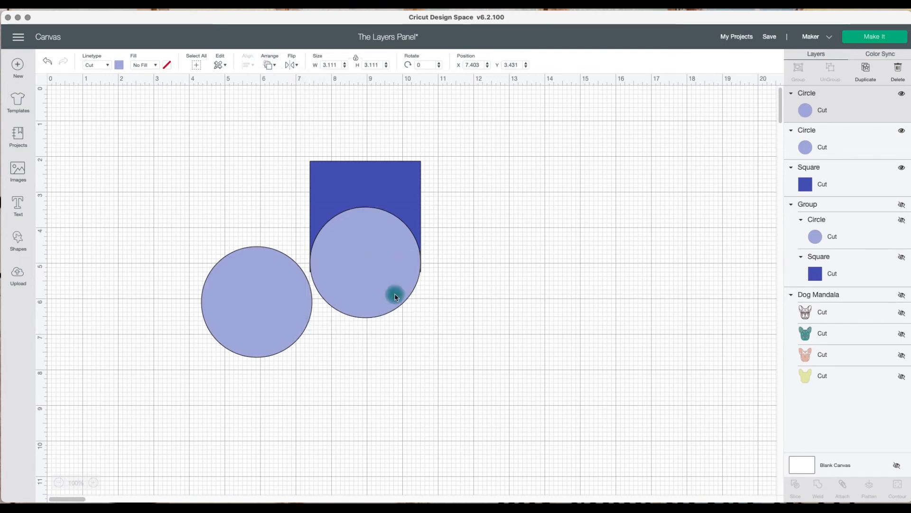
Reshape the circle copy into an ellipse about 3.17 by 1.76 inches over the square's lower edge, at about X 7.33, Y 4.29.
{"action": "left_click_drag", "start_coordinate": [362, 277], "coordinate": [480, 349]}
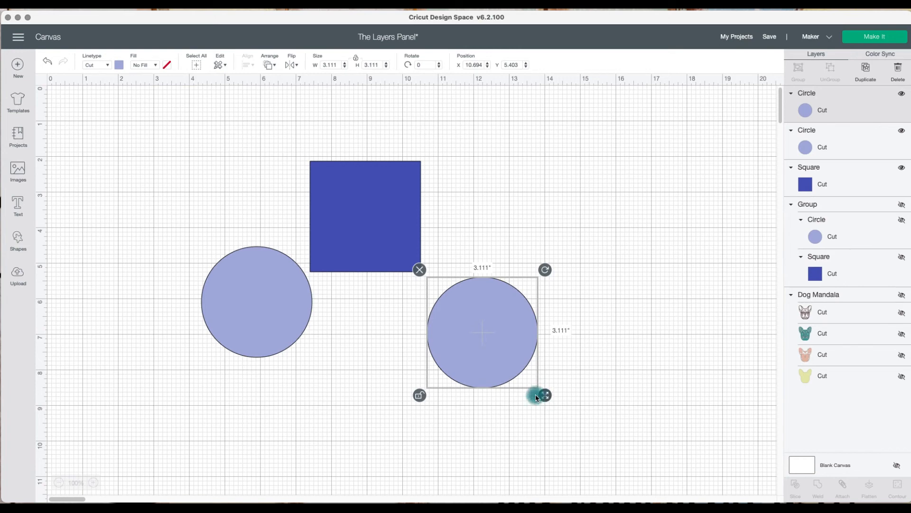
{"action": "left_click_drag", "start_coordinate": [542, 395], "coordinate": [393, 292]}
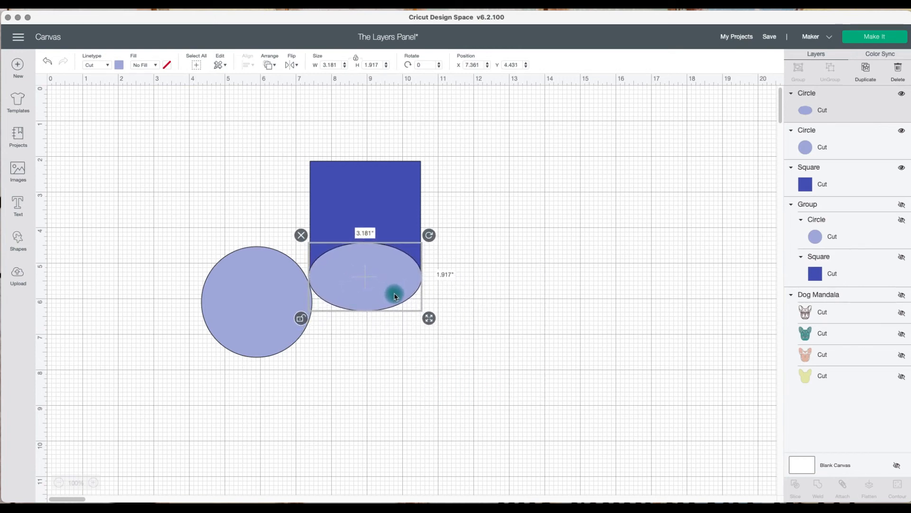
{"action": "left_click_drag", "start_coordinate": [428, 317], "coordinate": [430, 317]}
{"action": "left_click_drag", "start_coordinate": [397, 279], "coordinate": [397, 273]}
Set the ellipse's width to 3.11 and shift it slightly so its sides line up with the square's sides.
{"action": "left_click", "coordinate": [372, 193]}
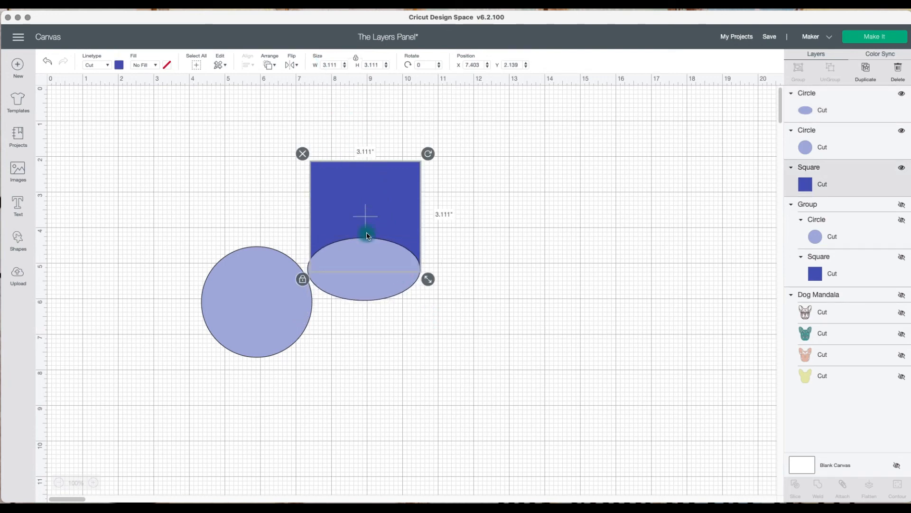
{"action": "left_click", "coordinate": [369, 280]}
{"action": "left_click_drag", "start_coordinate": [339, 64], "coordinate": [317, 63]}
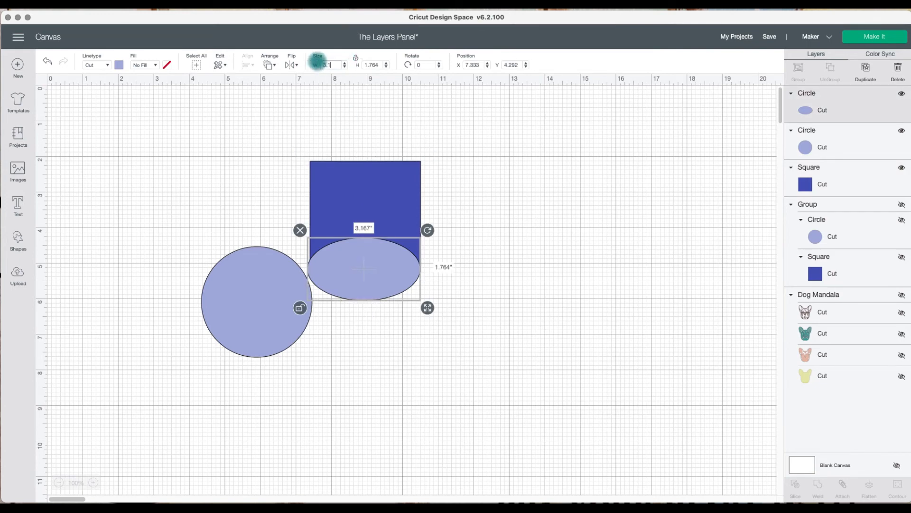
{"action": "type", "text": "3.11"}
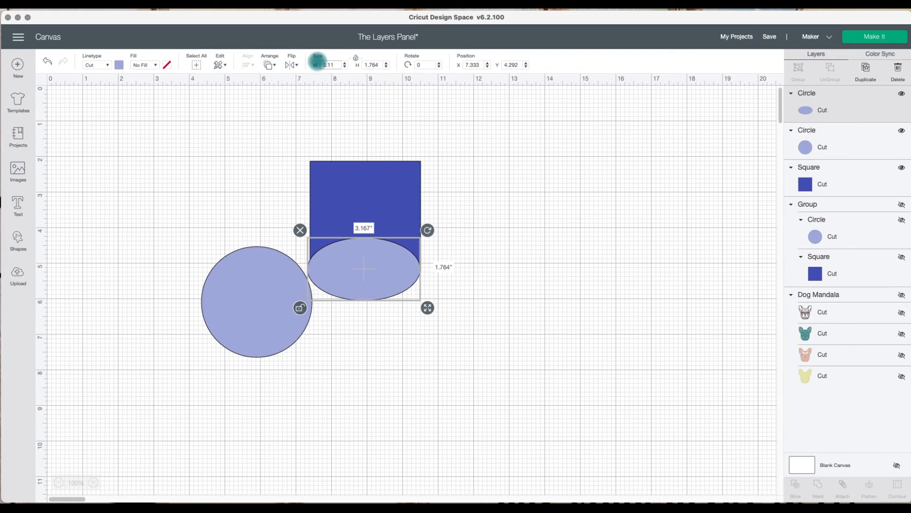
{"action": "key", "text": "Return"}
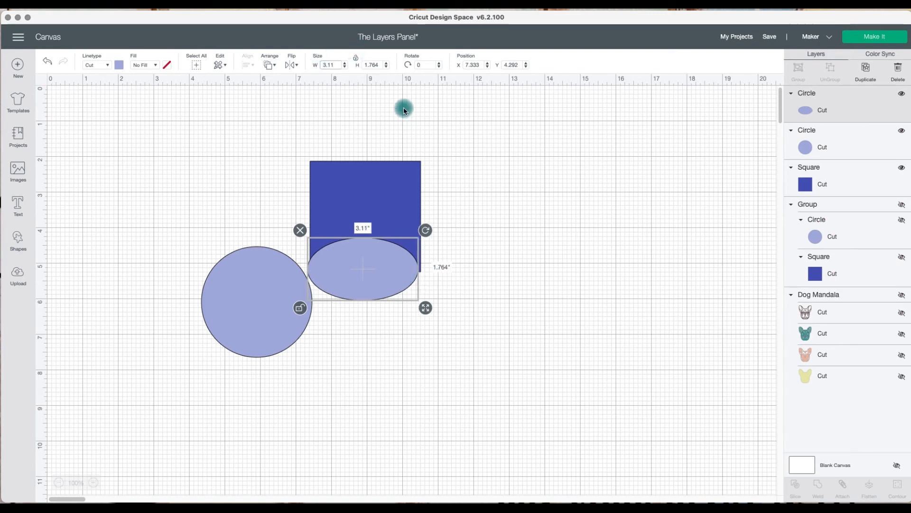
{"action": "left_click_drag", "start_coordinate": [401, 294], "coordinate": [405, 291]}
{"action": "left_click", "coordinate": [493, 284]}
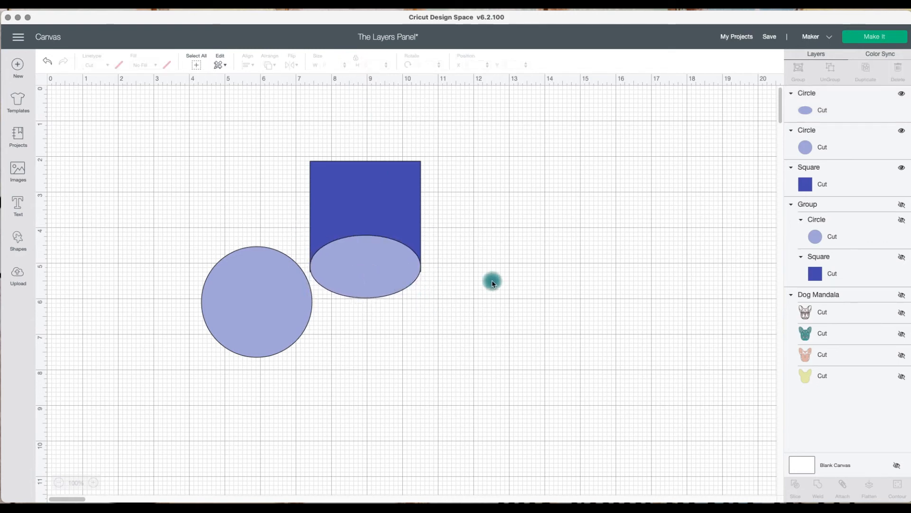
{"action": "left_click_drag", "start_coordinate": [456, 309], "coordinate": [372, 179]}
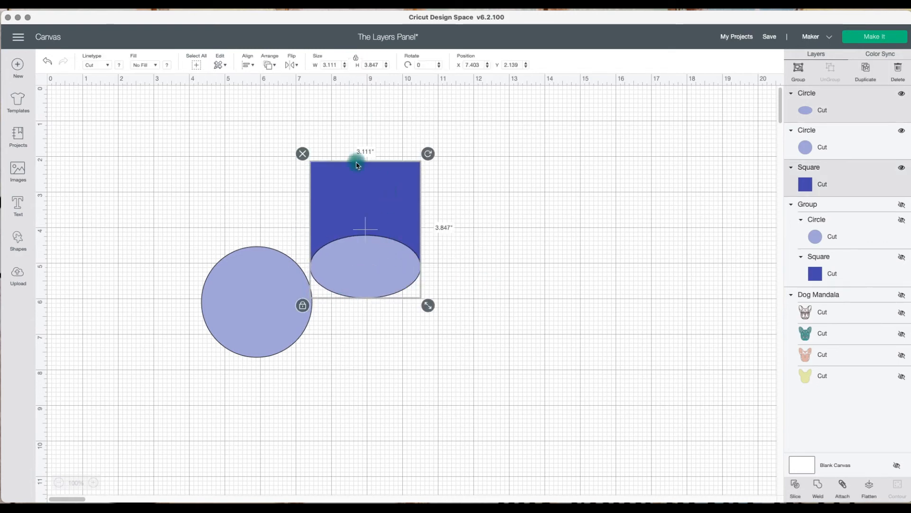
{"action": "left_click", "coordinate": [248, 64]}
{"action": "left_click", "coordinate": [437, 198]}
{"action": "left_click", "coordinate": [546, 292]}
Nudge the ellipse slightly down on the square, and move both shapes together to about X 8.6, Y 5.
{"action": "left_click_drag", "start_coordinate": [407, 272], "coordinate": [408, 279]}
{"action": "left_click", "coordinate": [492, 284]}
{"action": "left_click", "coordinate": [523, 285]}
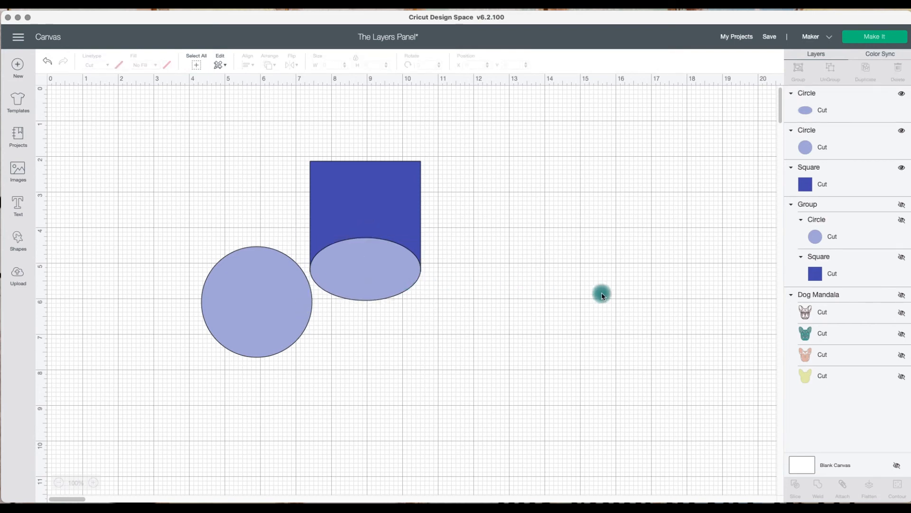
{"action": "left_click_drag", "start_coordinate": [516, 286], "coordinate": [436, 323]}
{"action": "left_click", "coordinate": [614, 330]}
Duplicate the ellipse onto the square's upper edge at about Y 4.06 to form a cylinder, and delete the separate full circle.
{"action": "left_click", "coordinate": [400, 354]}
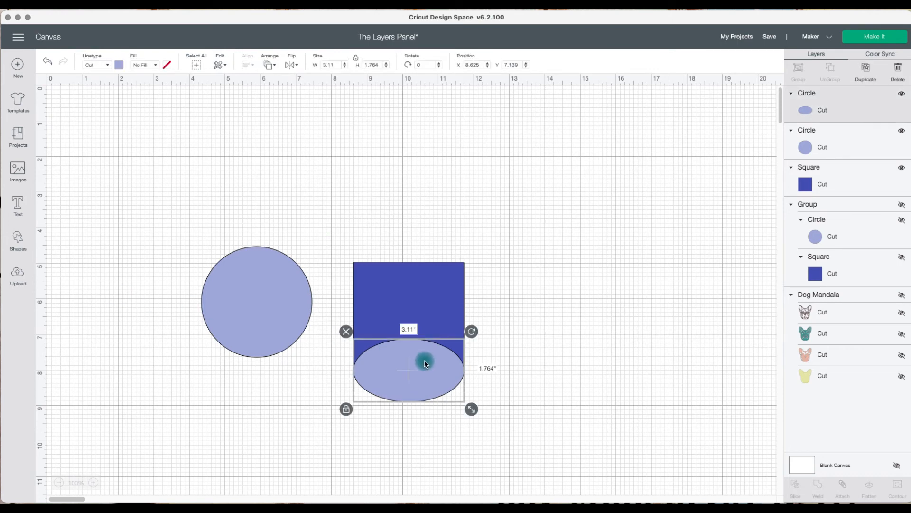
{"action": "left_click", "coordinate": [865, 68]}
{"action": "left_click_drag", "start_coordinate": [425, 366], "coordinate": [454, 266]}
{"action": "left_click", "coordinate": [526, 257]}
{"action": "left_click", "coordinate": [545, 273]}
{"action": "left_click", "coordinate": [449, 262]}
{"action": "left_click", "coordinate": [527, 274]}
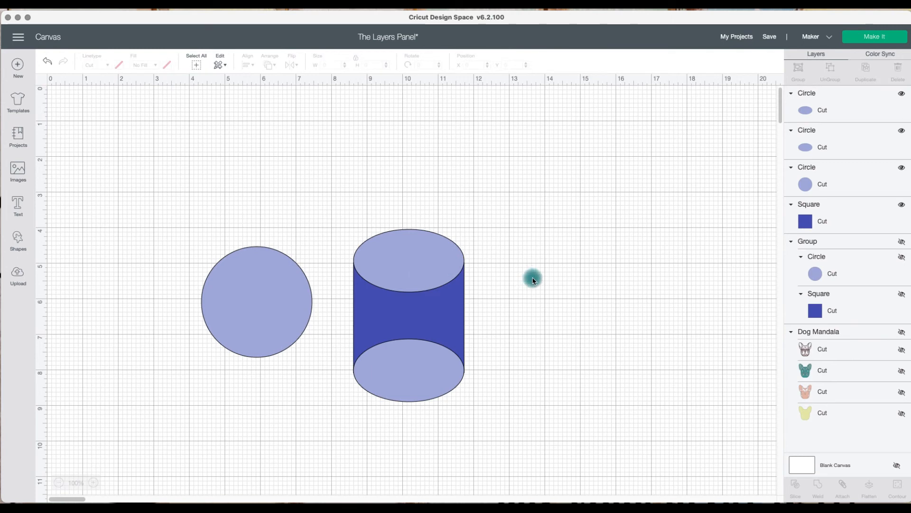
{"action": "left_click", "coordinate": [229, 259]}
{"action": "key", "text": "Delete"}
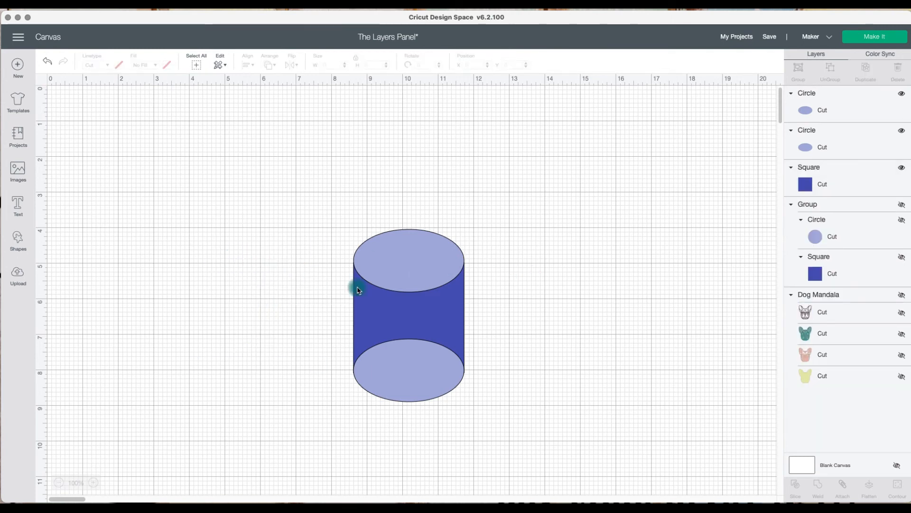
Group the two ellipses with the square and place a duplicate of the group at about X 16.28, Y 2.39.
{"action": "left_click_drag", "start_coordinate": [332, 198], "coordinate": [497, 416]}
{"action": "left_click", "coordinate": [799, 67]}
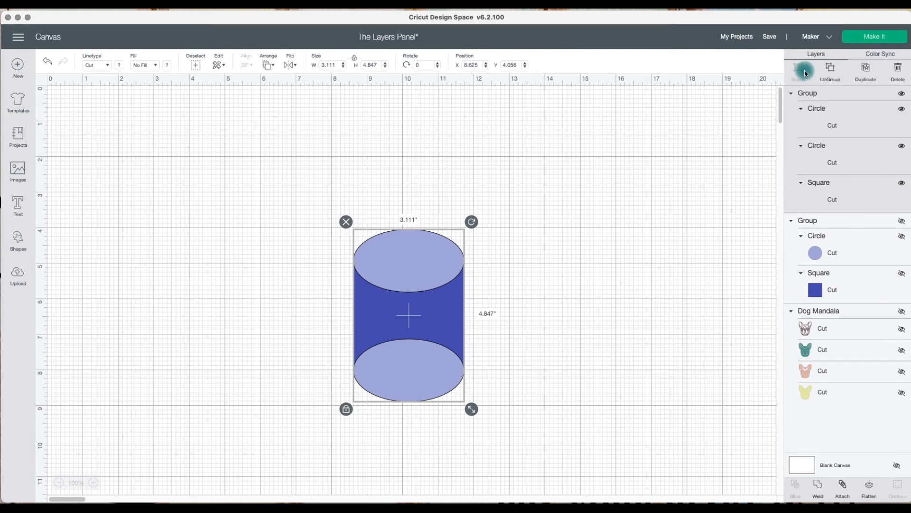
{"action": "left_click", "coordinate": [870, 76]}
{"action": "left_click_drag", "start_coordinate": [418, 311], "coordinate": [680, 244]}
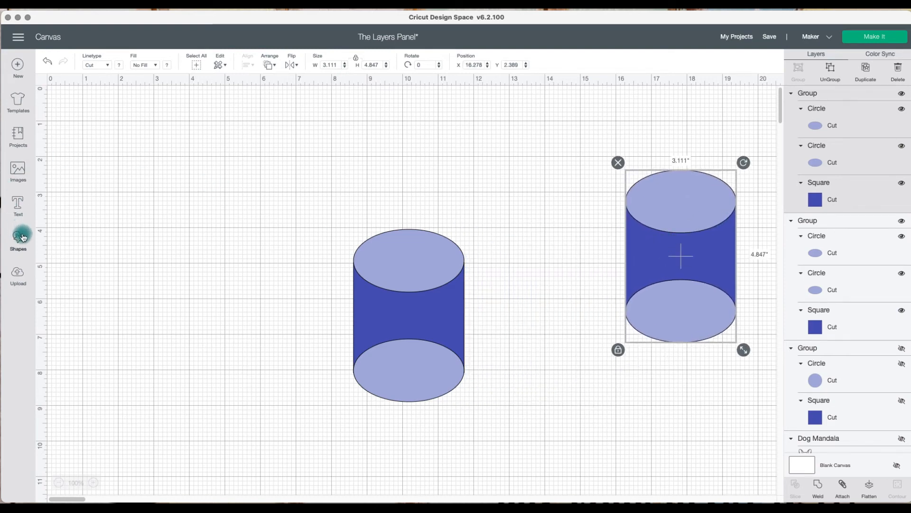
Add the letter "C" as text and set its font to Magnolia Sky.
{"action": "left_click", "coordinate": [20, 210]}
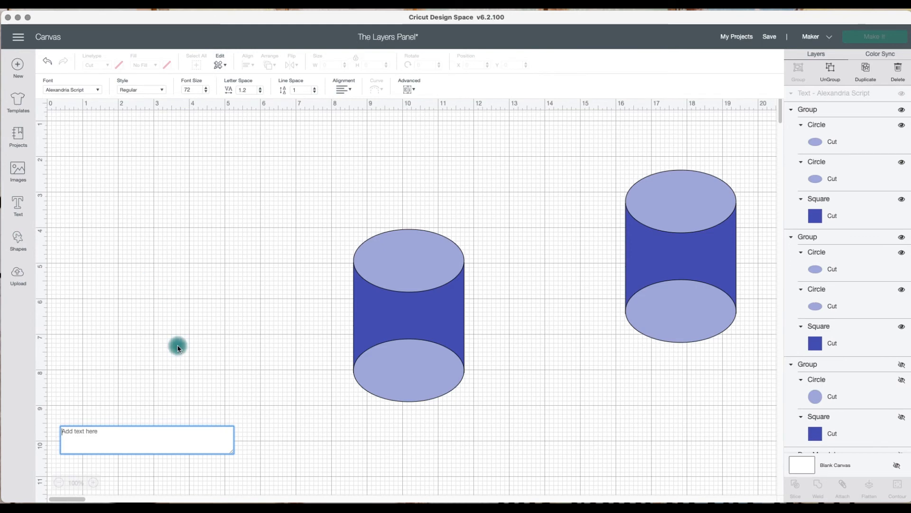
{"action": "type", "text": "C"}
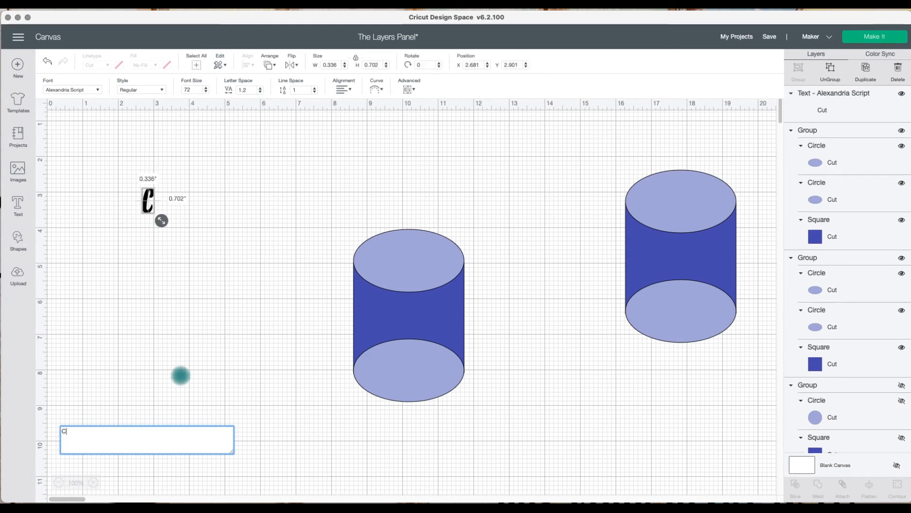
{"action": "left_click", "coordinate": [76, 89]}
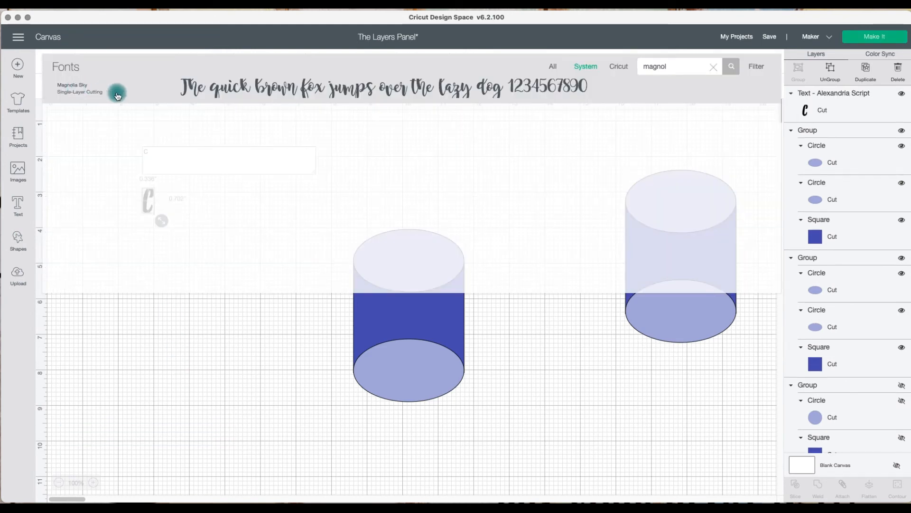
{"action": "left_click_drag", "start_coordinate": [673, 67], "coordinate": [628, 68]}
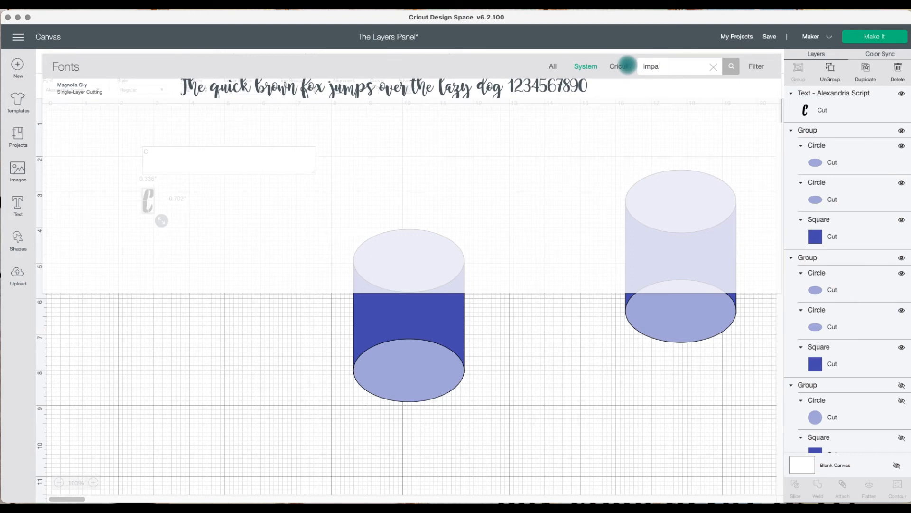
{"action": "left_click", "coordinate": [585, 68]}
{"action": "left_click", "coordinate": [581, 88]}
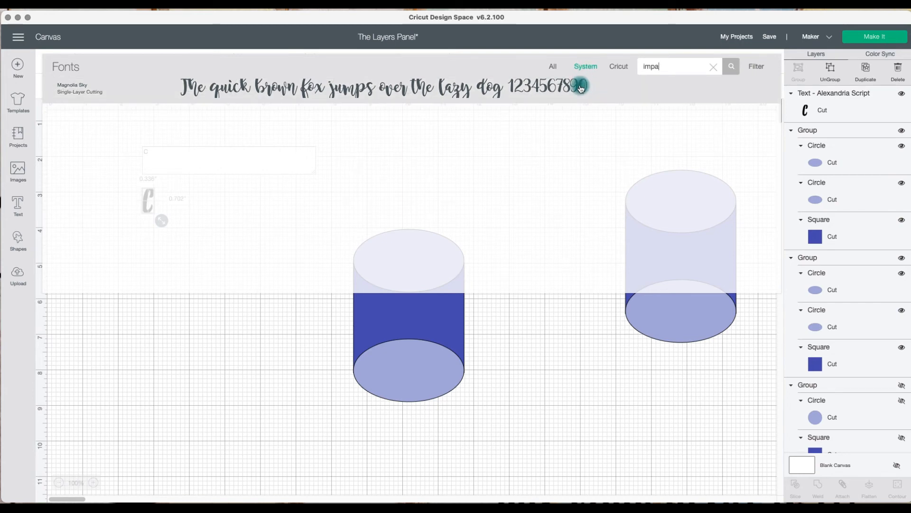
{"action": "left_click", "coordinate": [61, 90]}
Search the Cricut, System and All font lists for "imapct", and clear the search before closing the fonts.
{"action": "left_click", "coordinate": [678, 74]}
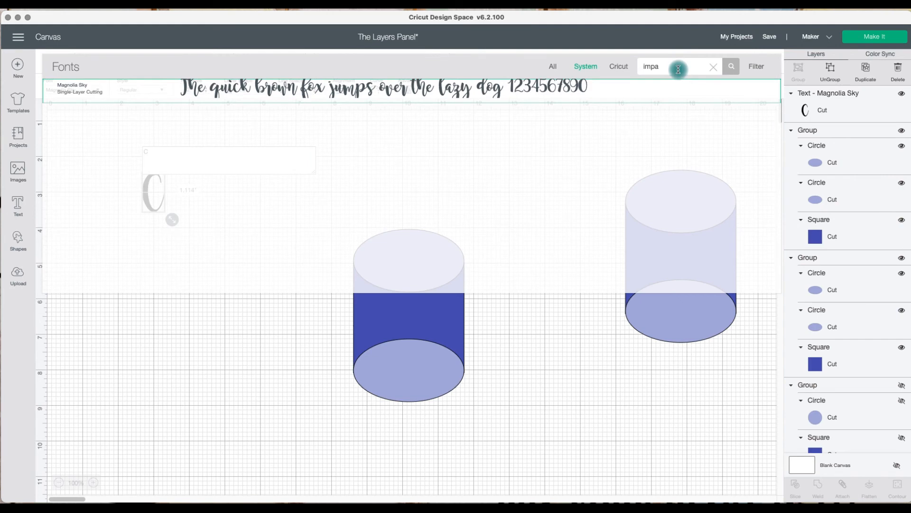
{"action": "left_click", "coordinate": [621, 67]}
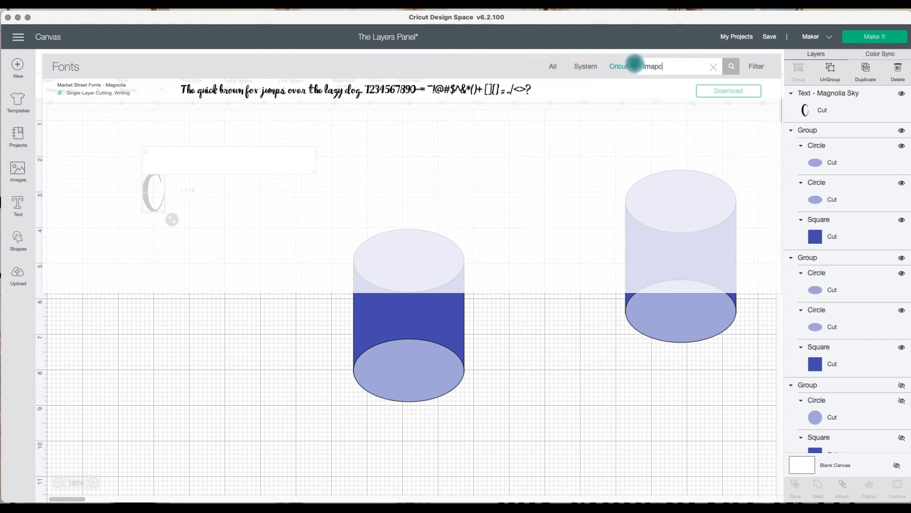
{"action": "left_click", "coordinate": [579, 70]}
{"action": "left_click", "coordinate": [553, 70]}
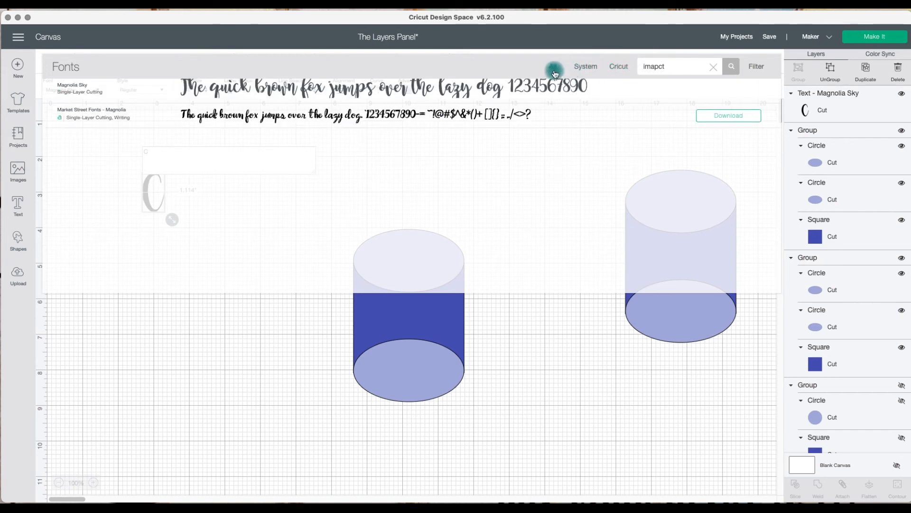
{"action": "left_click", "coordinate": [738, 69]}
{"action": "left_click", "coordinate": [686, 67]}
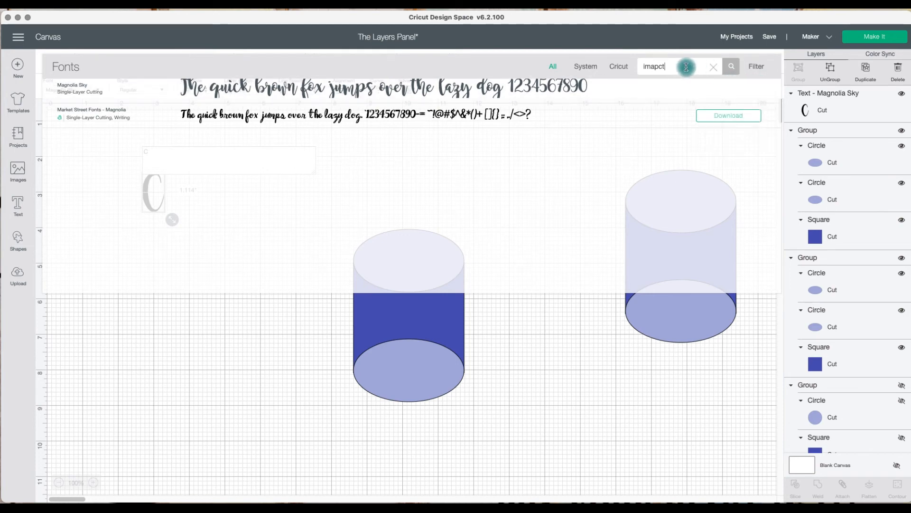
{"action": "left_click_drag", "start_coordinate": [687, 67], "coordinate": [632, 66]}
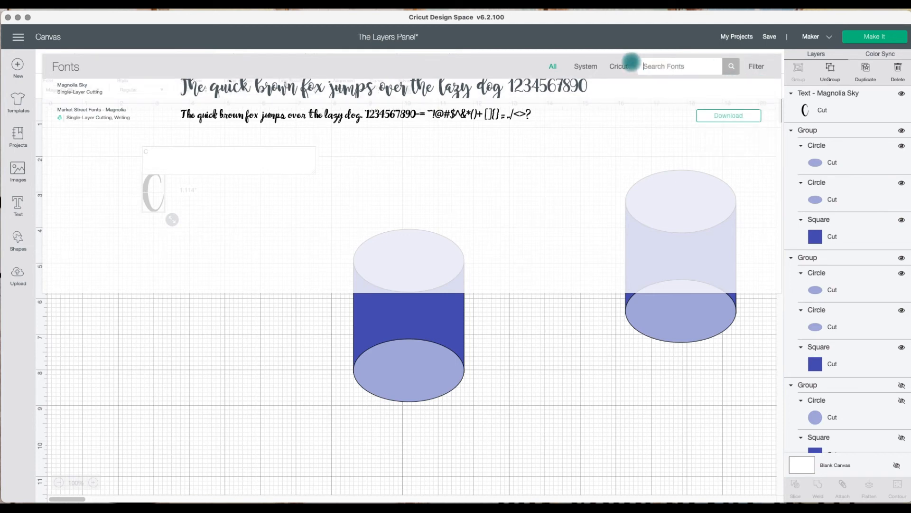
{"action": "left_click", "coordinate": [178, 343]}
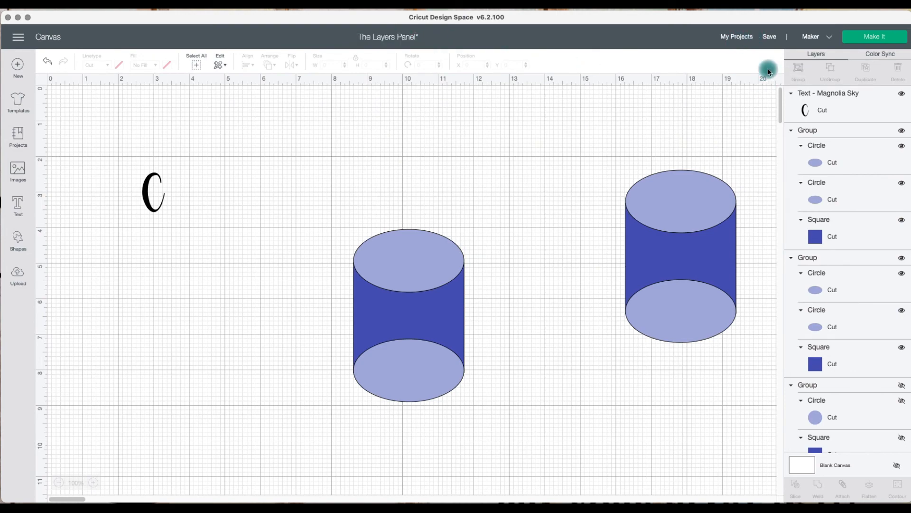
{"action": "left_click", "coordinate": [775, 38]}
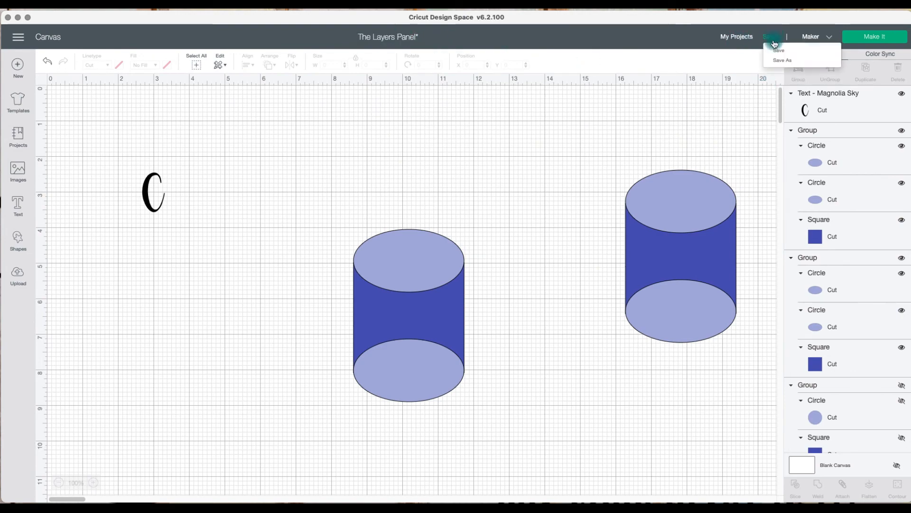
{"action": "left_click", "coordinate": [744, 41]}
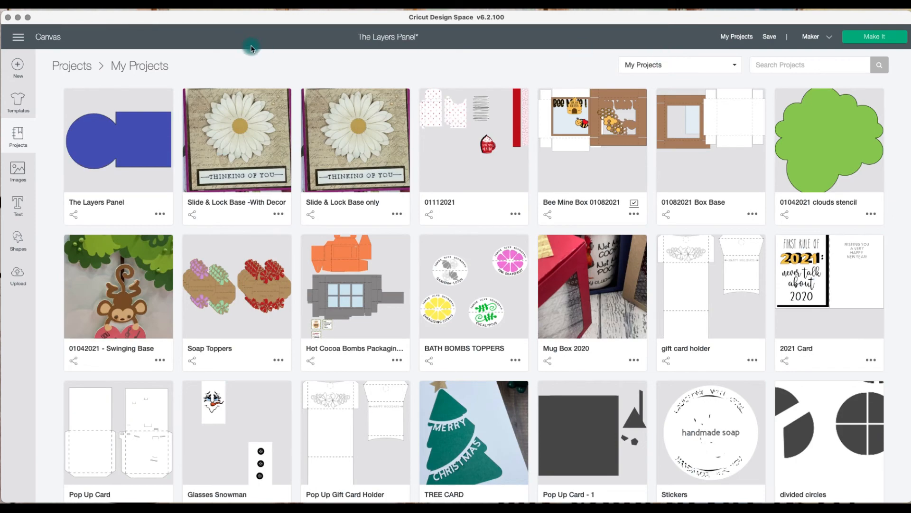
{"action": "left_click", "coordinate": [25, 40]}
{"action": "left_click", "coordinate": [29, 90]}
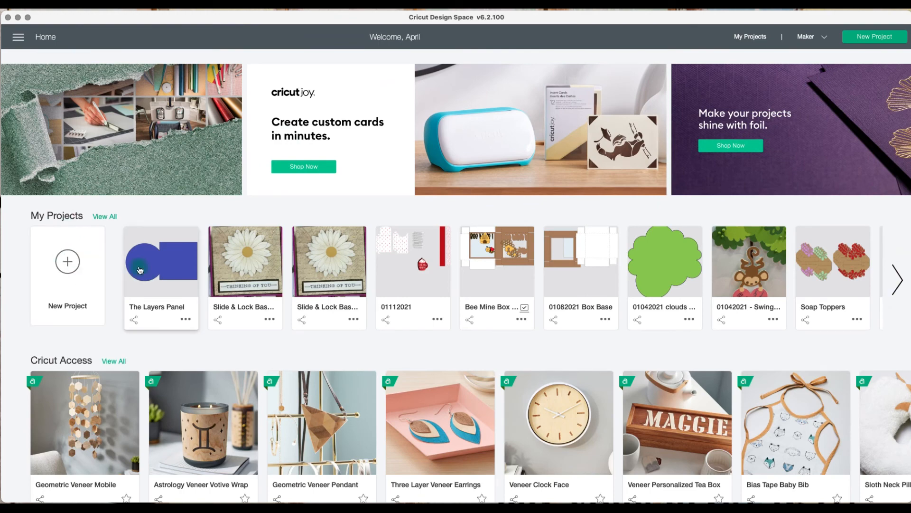
{"action": "left_click", "coordinate": [137, 269]}
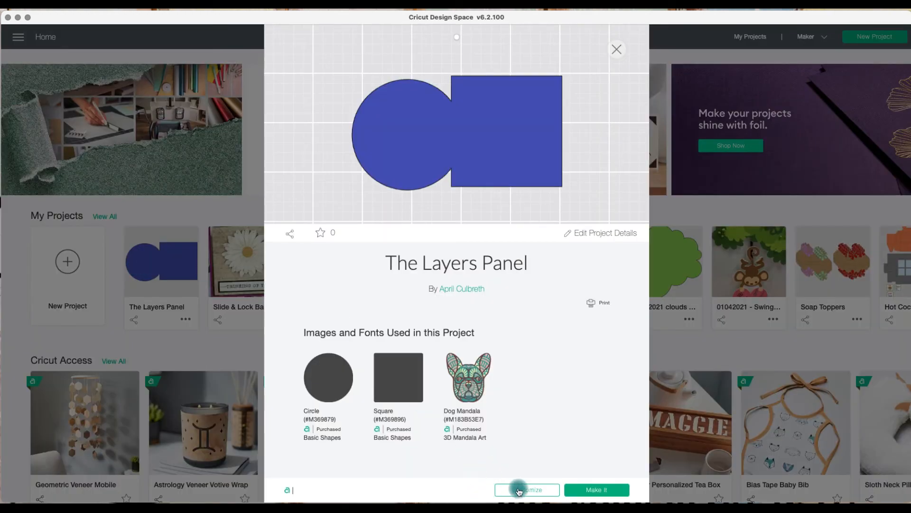
{"action": "left_click", "coordinate": [573, 490]}
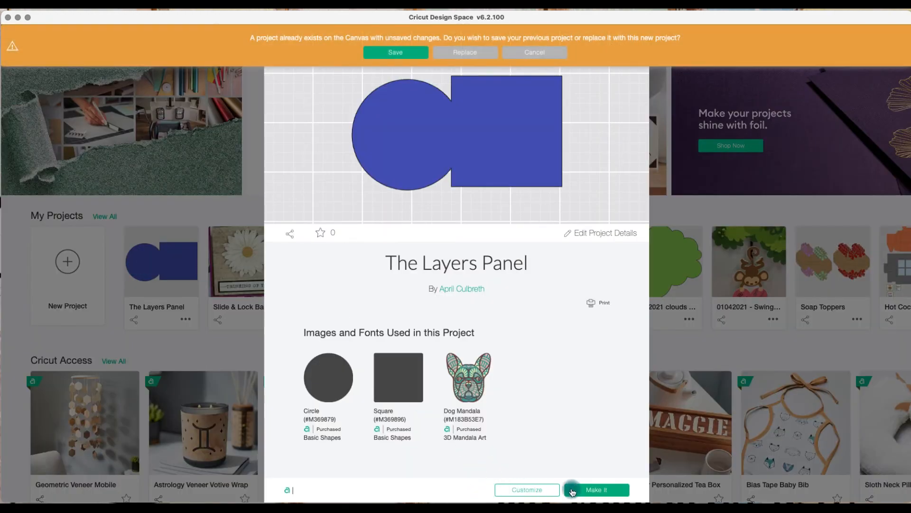
{"action": "left_click", "coordinate": [536, 53]}
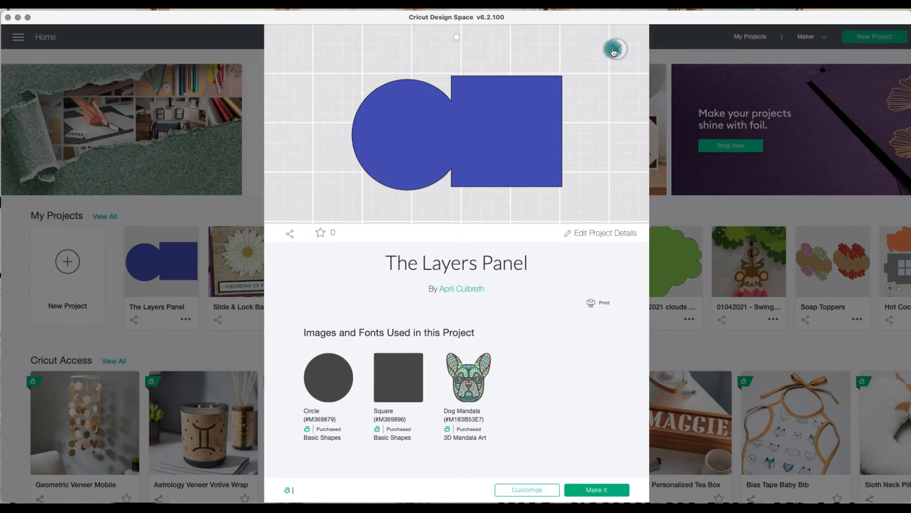
{"action": "left_click", "coordinate": [616, 49]}
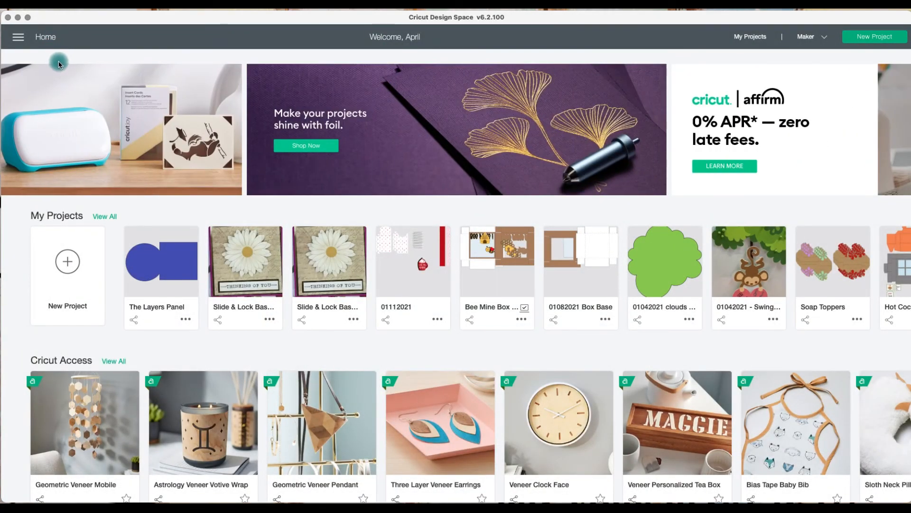
{"action": "left_click", "coordinate": [19, 39]}
{"action": "left_click", "coordinate": [32, 97]}
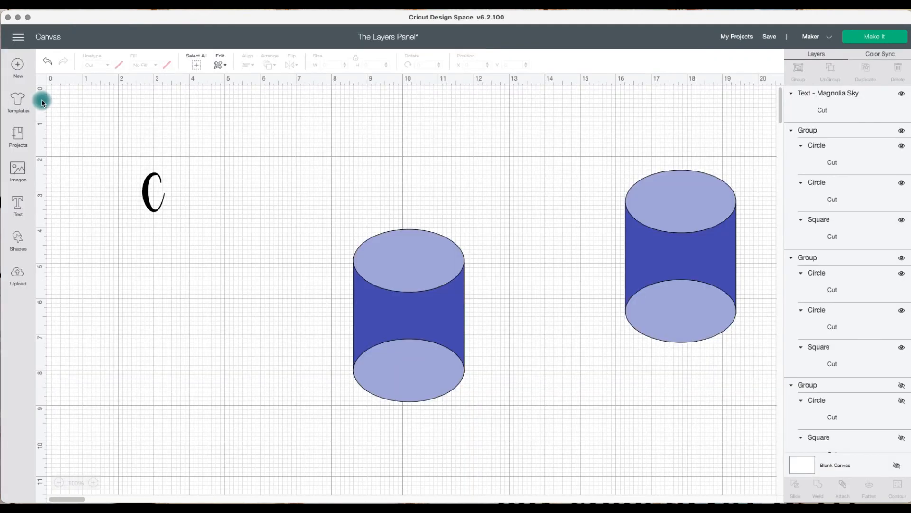
Search the Cricut fonts for "cricut" and change the letter C's font to Cricut Sans.
{"action": "left_click", "coordinate": [154, 187]}
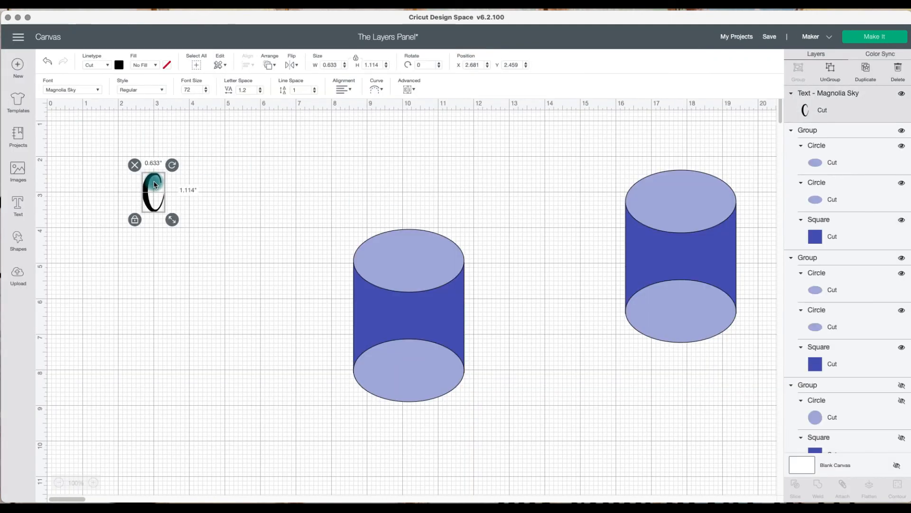
{"action": "left_click", "coordinate": [93, 94]}
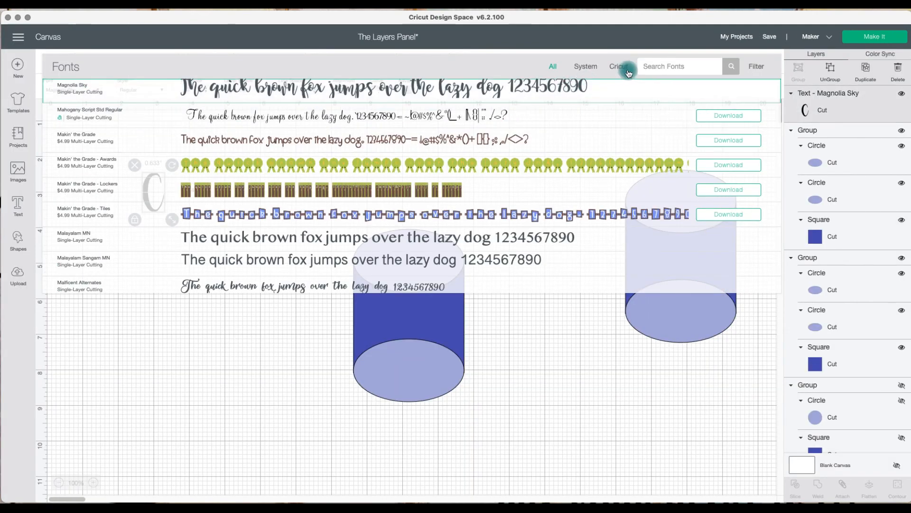
{"action": "left_click", "coordinate": [652, 70]}
{"action": "type", "text": "cricut"}
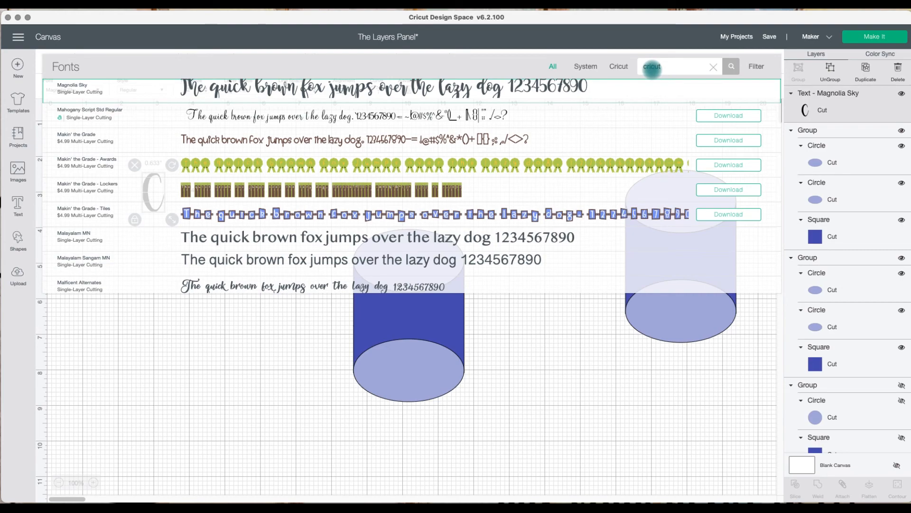
{"action": "scroll", "coordinate": [300, 165], "scroll_direction": "up", "scroll_amount": 10}
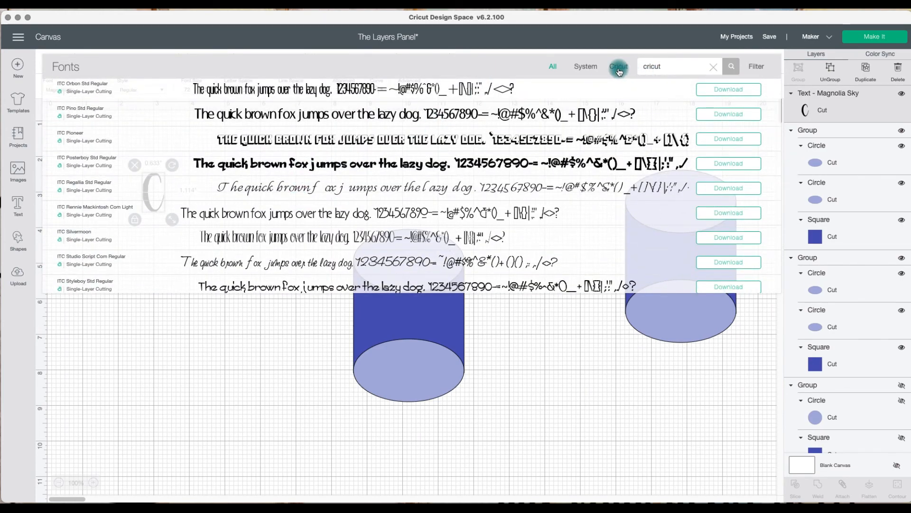
{"action": "left_click", "coordinate": [619, 70]}
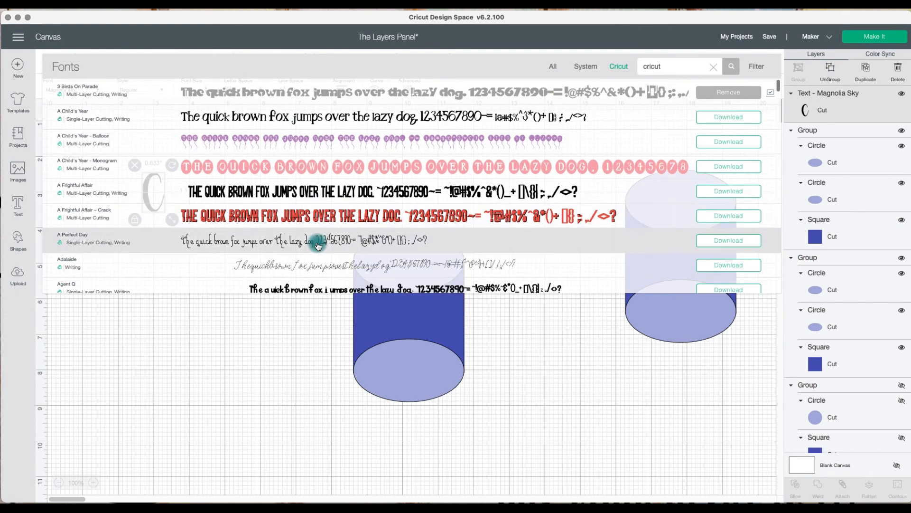
{"action": "scroll", "coordinate": [318, 246], "scroll_direction": "down", "scroll_amount": 1}
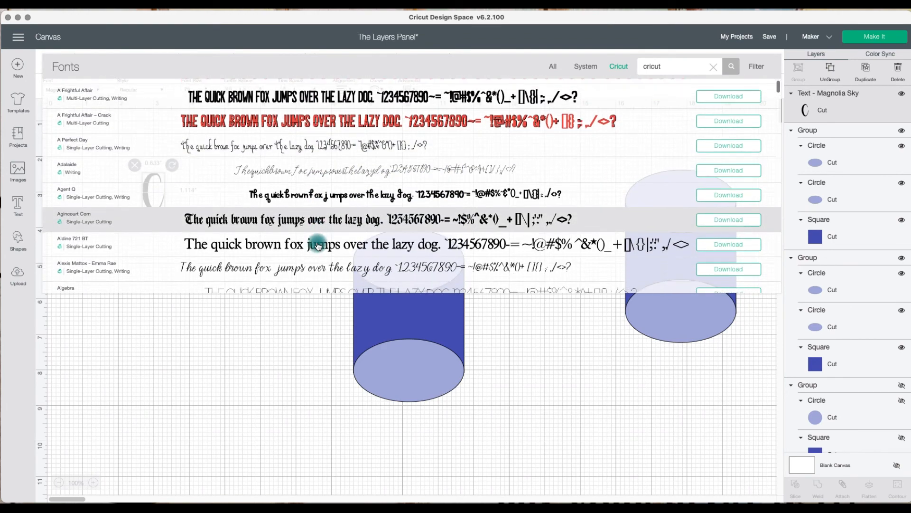
{"action": "scroll", "coordinate": [318, 245], "scroll_direction": "down", "scroll_amount": 6}
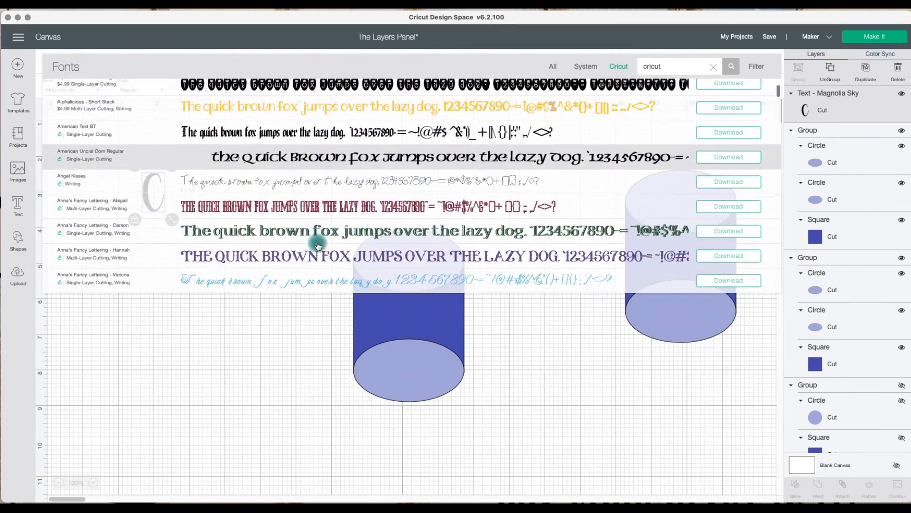
{"action": "scroll", "coordinate": [318, 246], "scroll_direction": "down", "scroll_amount": 1}
{"action": "scroll", "coordinate": [318, 245], "scroll_direction": "down", "scroll_amount": 8}
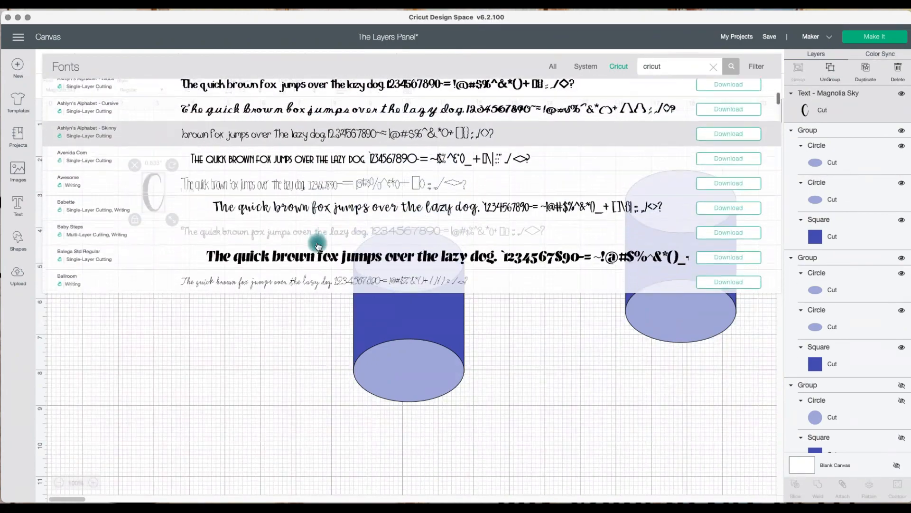
{"action": "scroll", "coordinate": [317, 246], "scroll_direction": "down", "scroll_amount": 12}
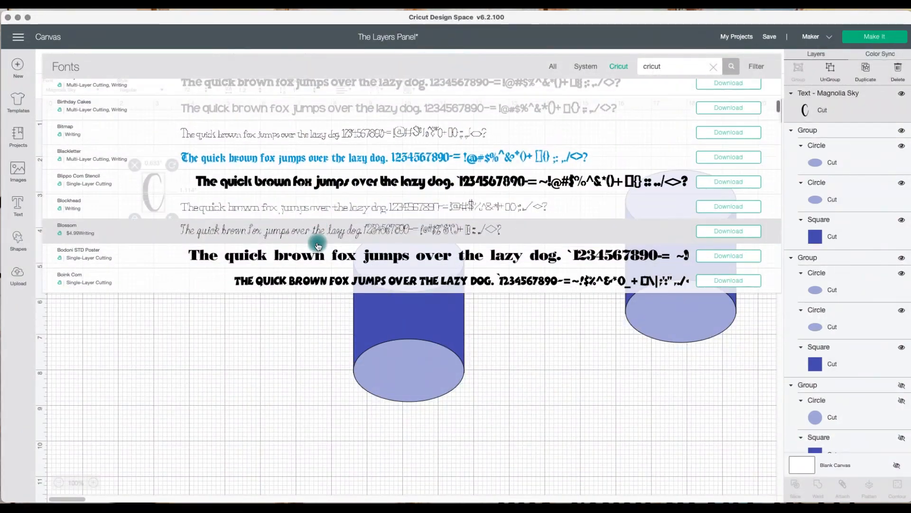
{"action": "scroll", "coordinate": [318, 245], "scroll_direction": "down", "scroll_amount": 3}
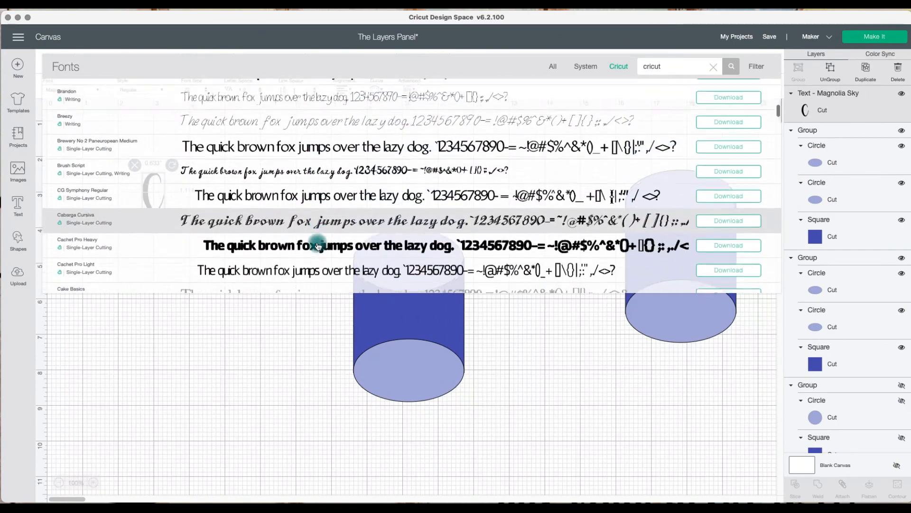
{"action": "scroll", "coordinate": [317, 245], "scroll_direction": "down", "scroll_amount": 1}
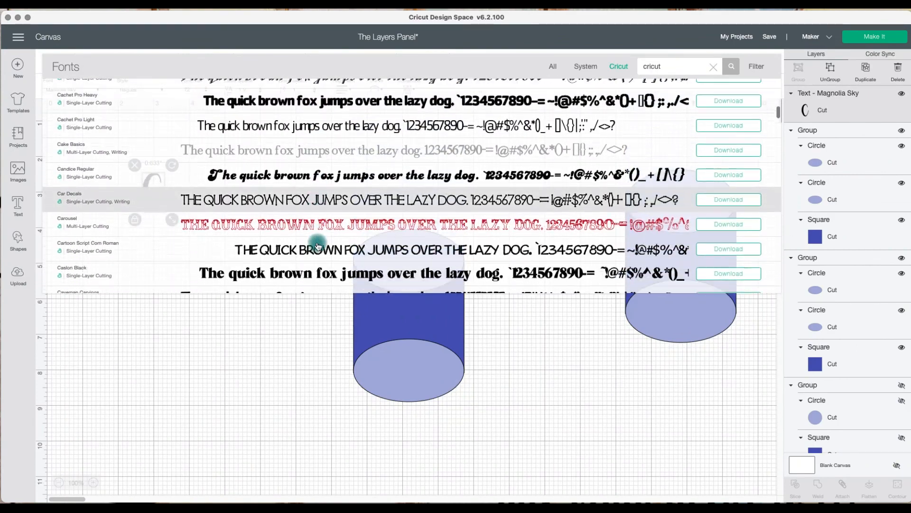
{"action": "scroll", "coordinate": [318, 246], "scroll_direction": "down", "scroll_amount": 1}
{"action": "scroll", "coordinate": [318, 246], "scroll_direction": "down", "scroll_amount": 5}
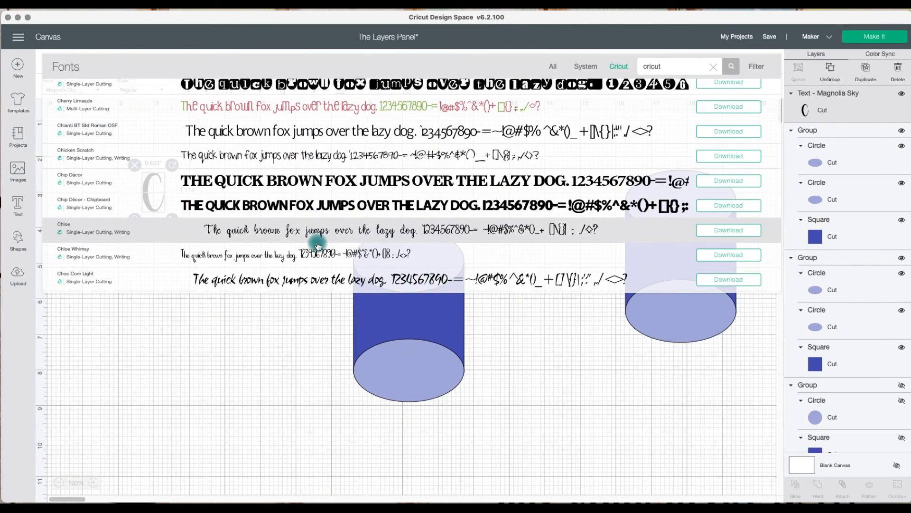
{"action": "scroll", "coordinate": [318, 245], "scroll_direction": "down", "scroll_amount": 10}
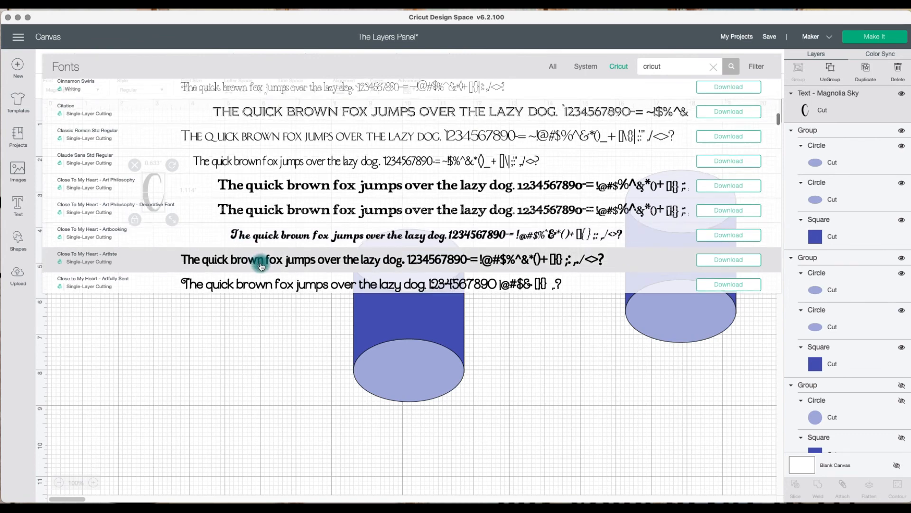
{"action": "scroll", "coordinate": [261, 266], "scroll_direction": "down", "scroll_amount": 10}
{"action": "scroll", "coordinate": [261, 266], "scroll_direction": "down", "scroll_amount": 8}
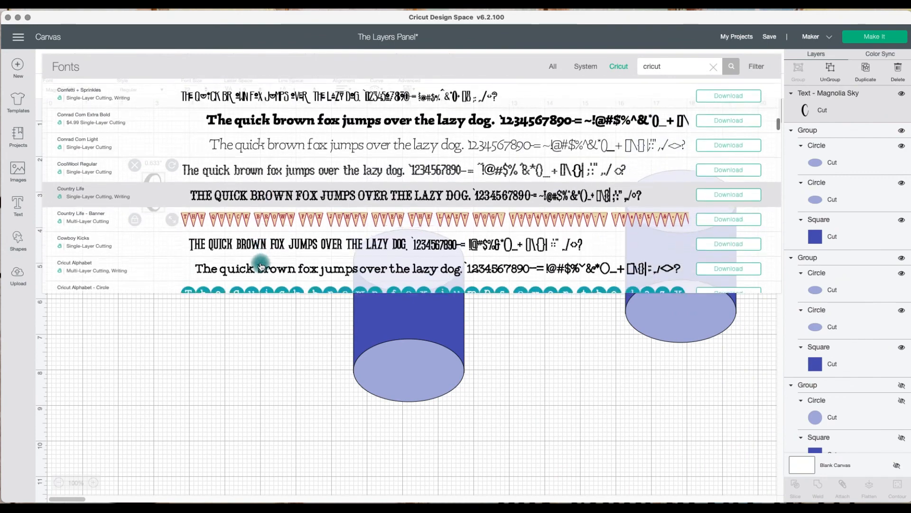
{"action": "scroll", "coordinate": [261, 266], "scroll_direction": "down", "scroll_amount": 4}
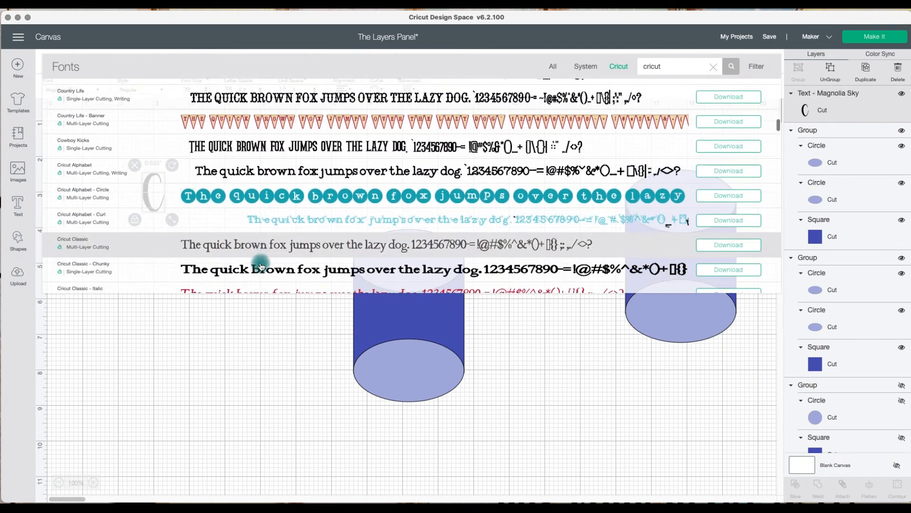
{"action": "scroll", "coordinate": [260, 266], "scroll_direction": "down", "scroll_amount": 1}
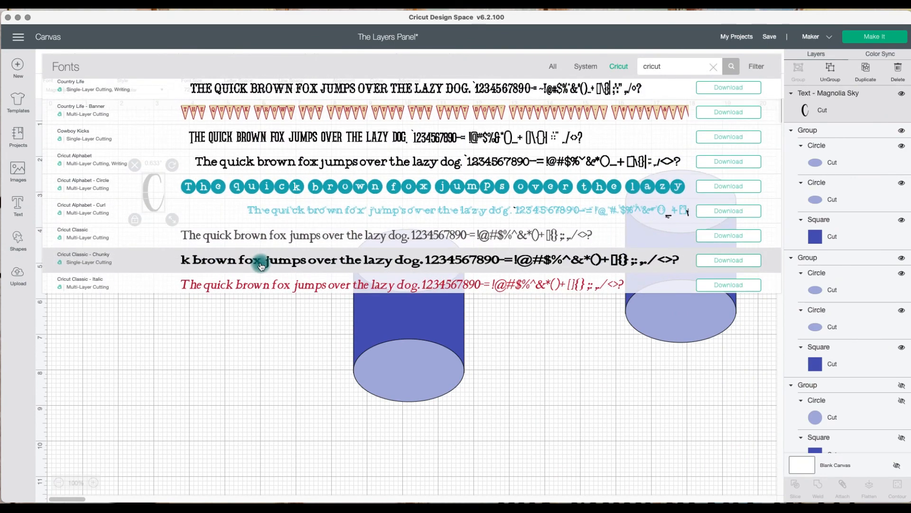
{"action": "scroll", "coordinate": [261, 266], "scroll_direction": "down", "scroll_amount": 5}
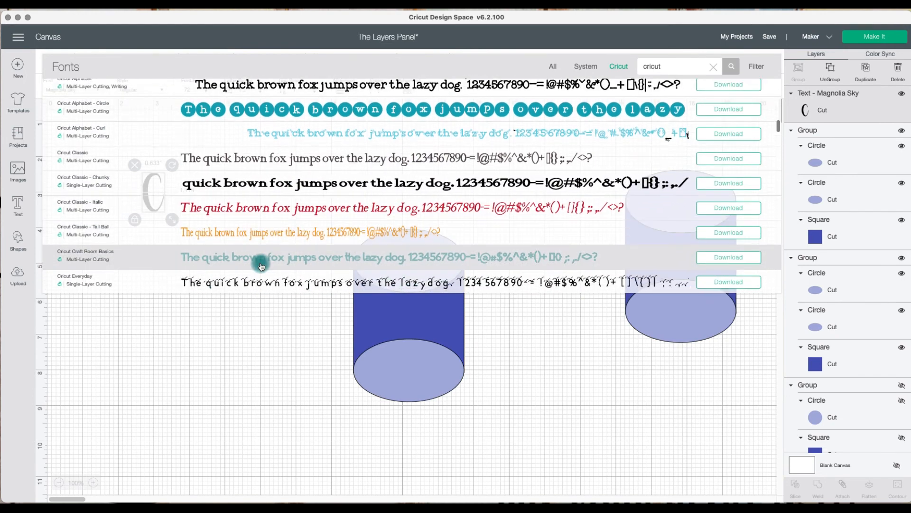
{"action": "scroll", "coordinate": [261, 266], "scroll_direction": "down", "scroll_amount": 3}
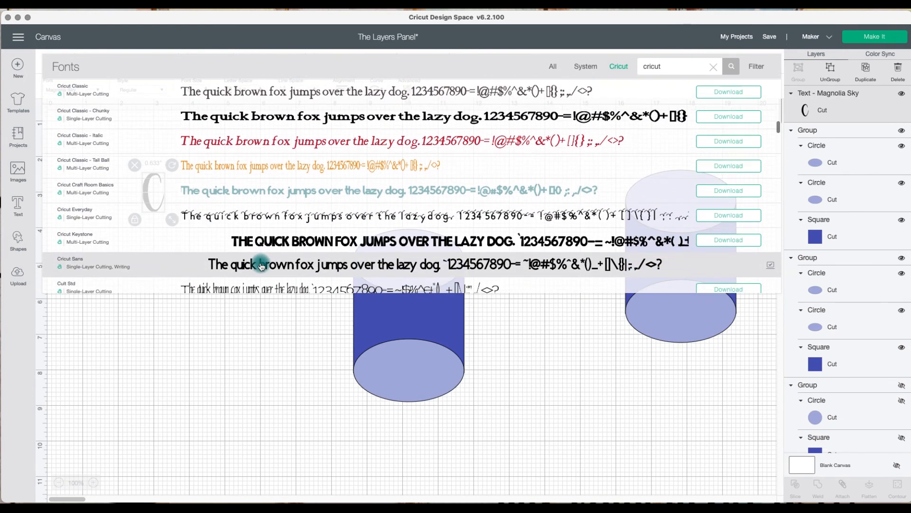
{"action": "scroll", "coordinate": [261, 266], "scroll_direction": "down", "scroll_amount": 2}
{"action": "left_click", "coordinate": [291, 179]}
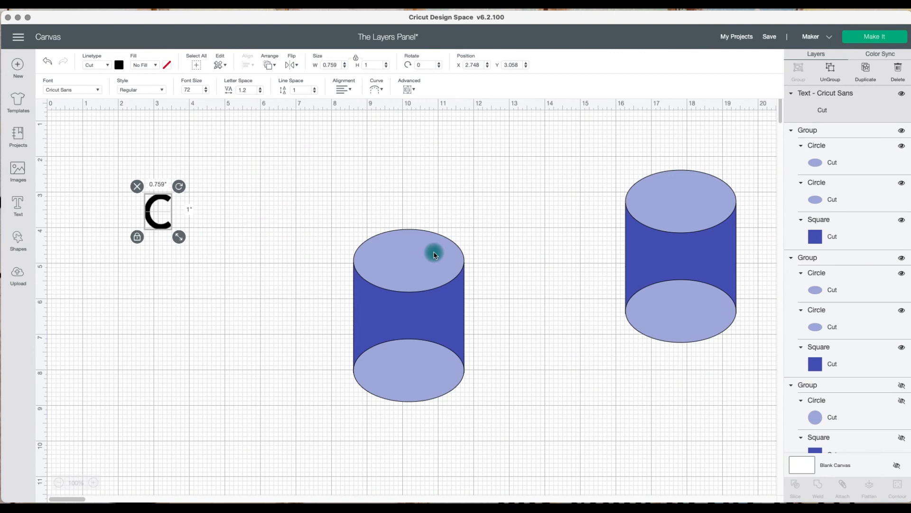
Unlock the letter C's proportions, resize it to about 1.43 × 2.15 in, and place it against the left cylinder's outer left edge as a handle.
{"action": "left_click_drag", "start_coordinate": [179, 237], "coordinate": [247, 302]}
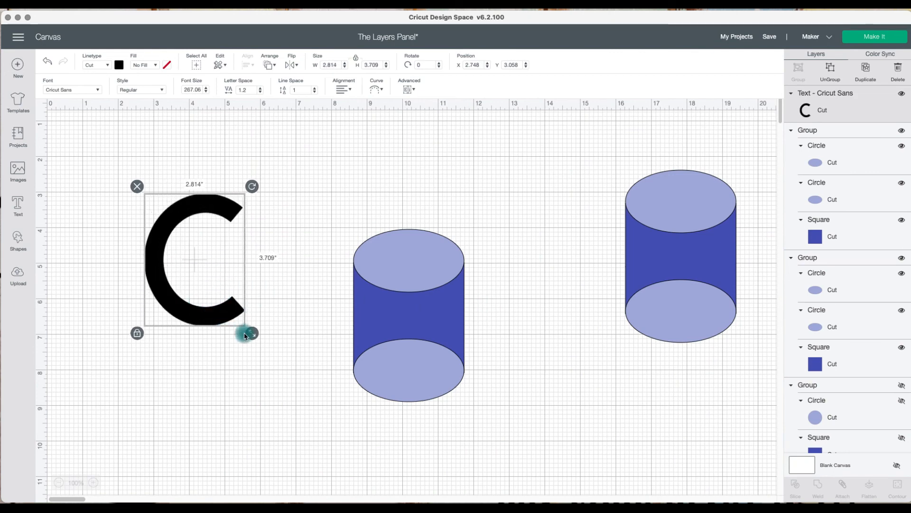
{"action": "left_click", "coordinate": [141, 336]}
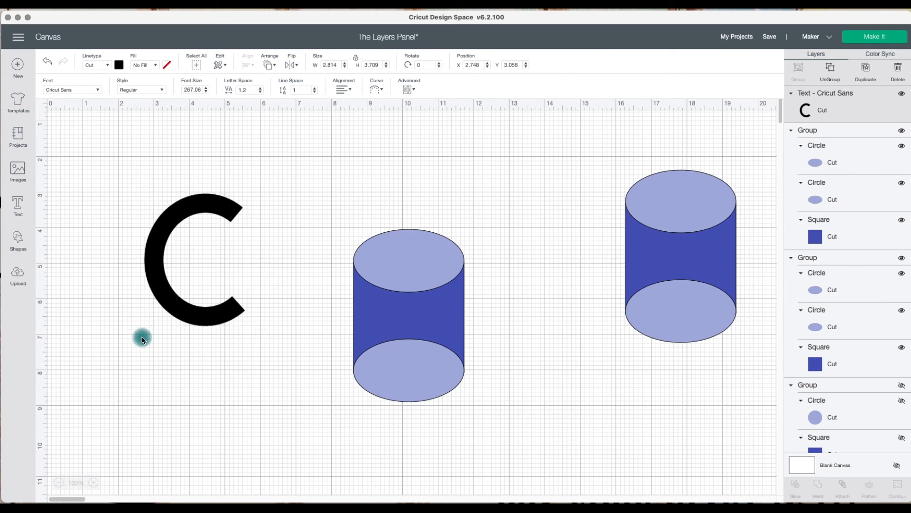
{"action": "left_click", "coordinate": [259, 317]}
{"action": "left_click", "coordinate": [229, 309]}
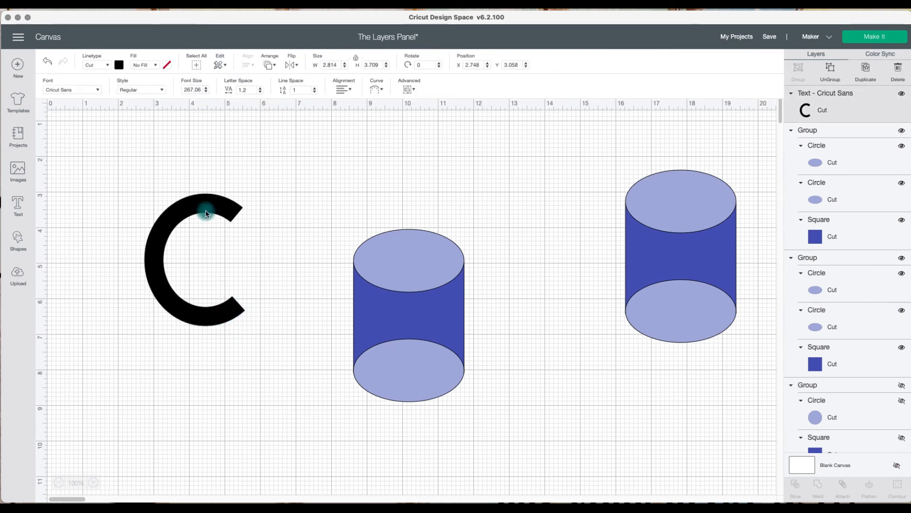
{"action": "left_click", "coordinate": [206, 207]}
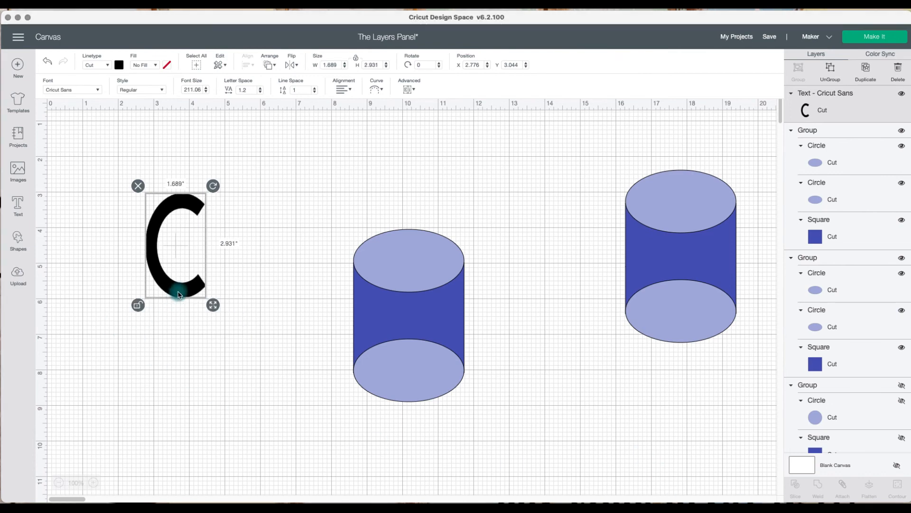
{"action": "left_click_drag", "start_coordinate": [212, 309], "coordinate": [350, 362]}
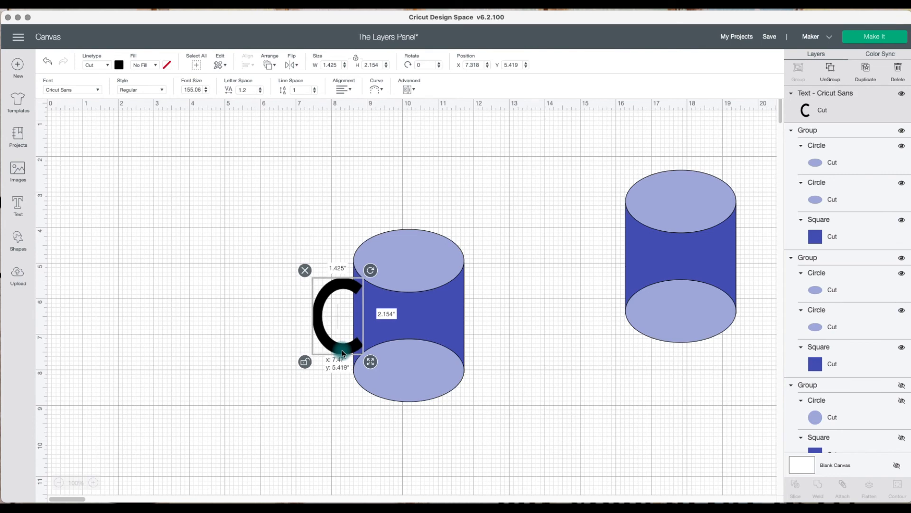
{"action": "left_click", "coordinate": [492, 394]}
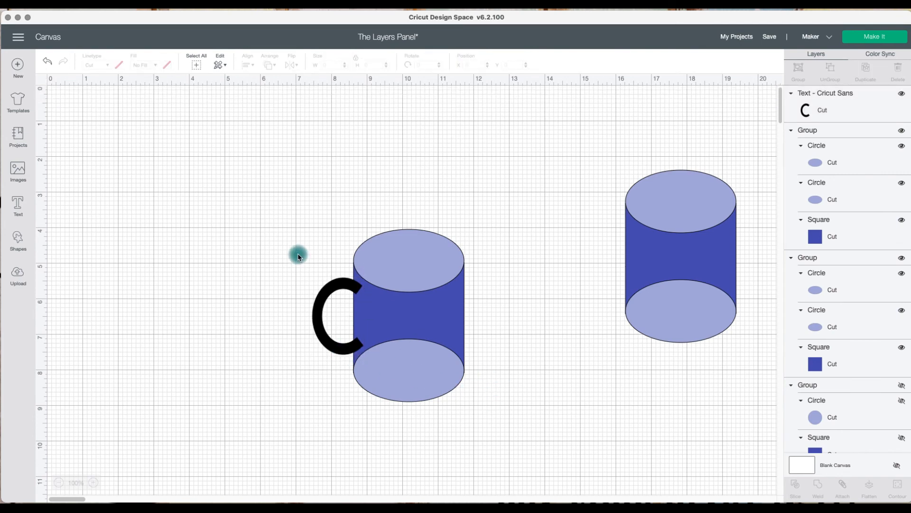
Weld the letter C and the left cylinder group into one mug shape.
{"action": "left_click_drag", "start_coordinate": [283, 215], "coordinate": [495, 428]}
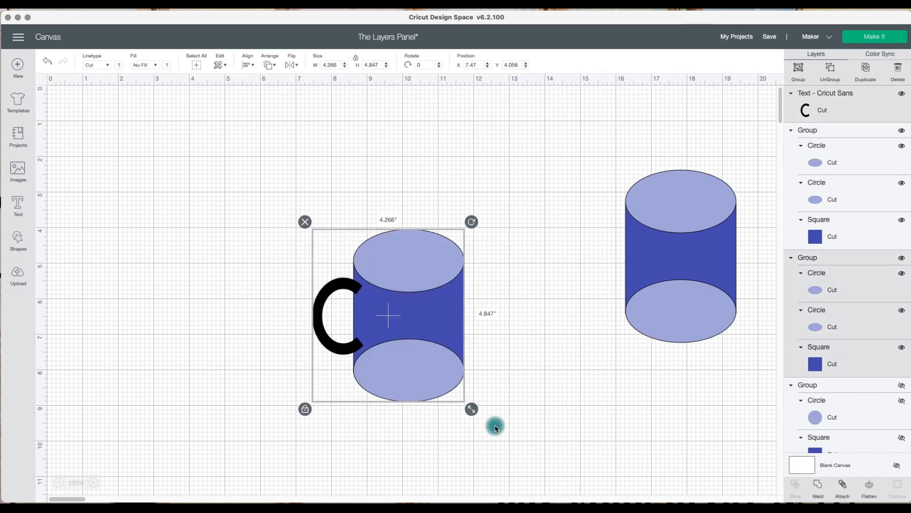
{"action": "left_click", "coordinate": [818, 489]}
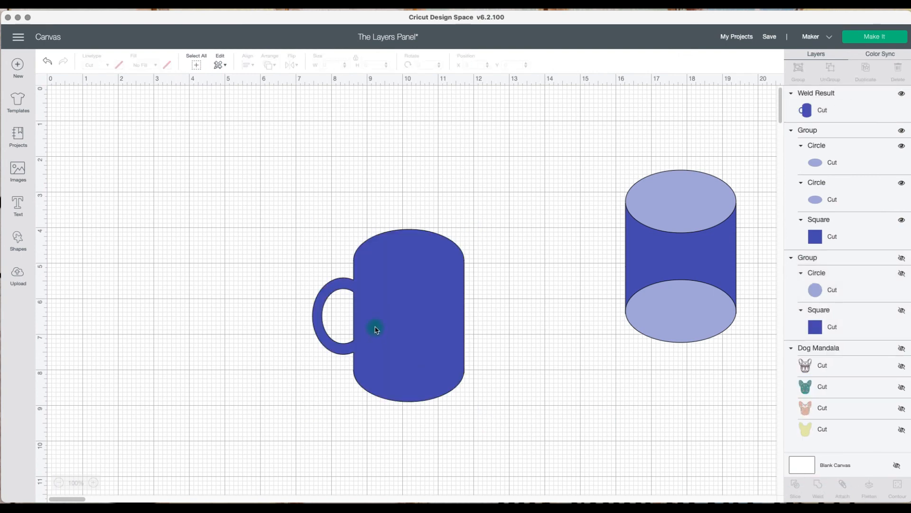
{"action": "left_click", "coordinate": [376, 330]}
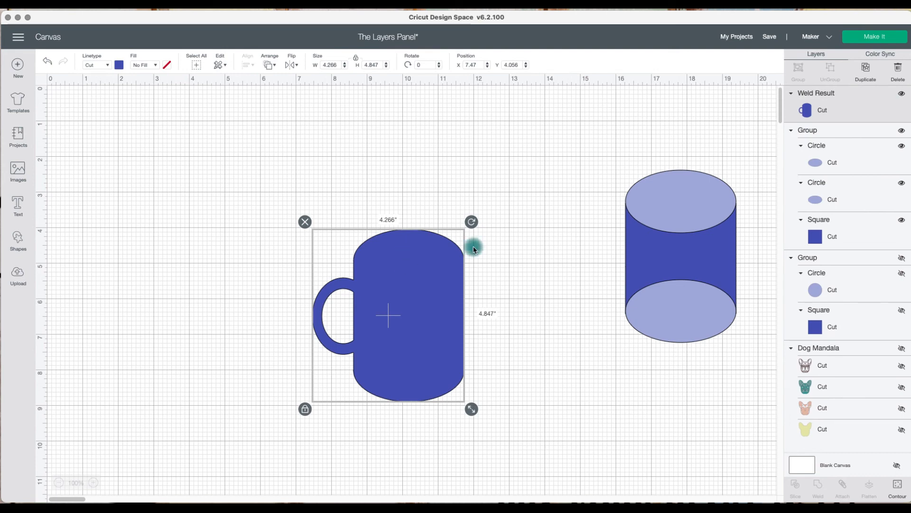
Ungroup the remaining cylinder and move its upper ellipse onto the top of the welded mug.
{"action": "left_click", "coordinate": [683, 218]}
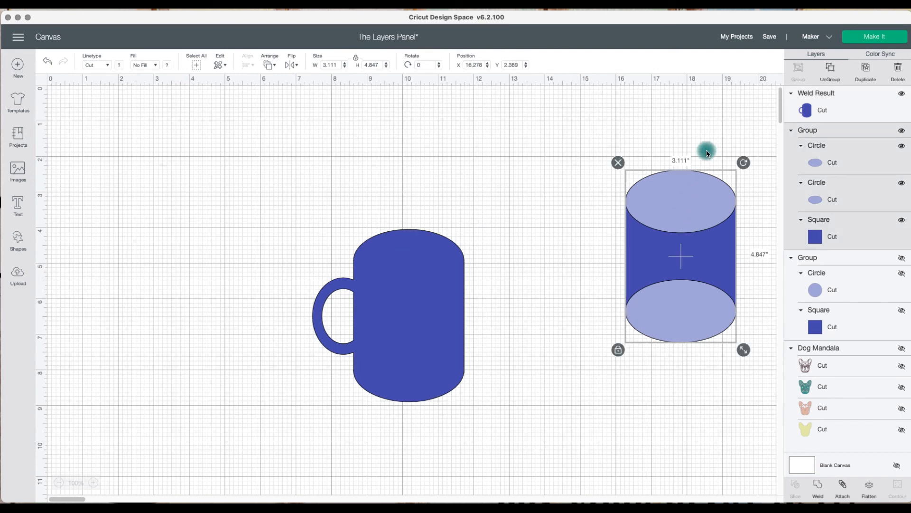
{"action": "left_click", "coordinate": [707, 126]}
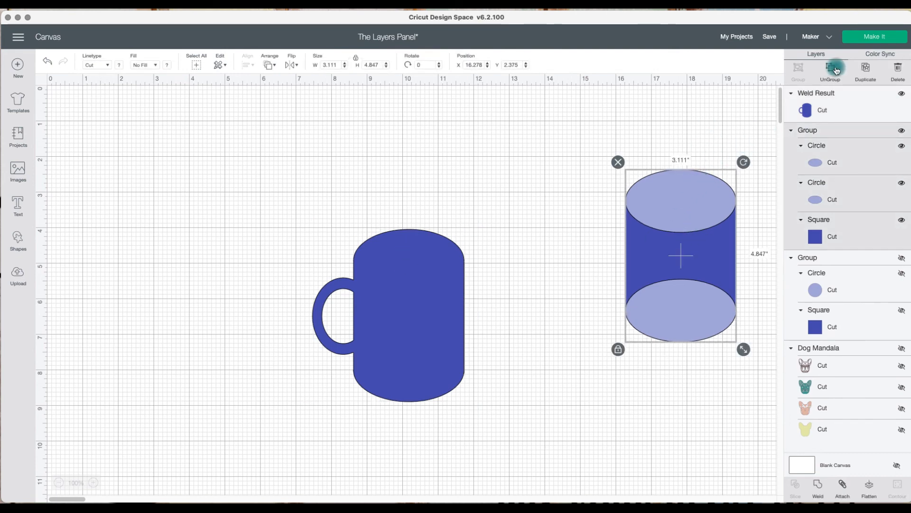
{"action": "left_click", "coordinate": [832, 72]}
{"action": "left_click_drag", "start_coordinate": [691, 203], "coordinate": [405, 248]}
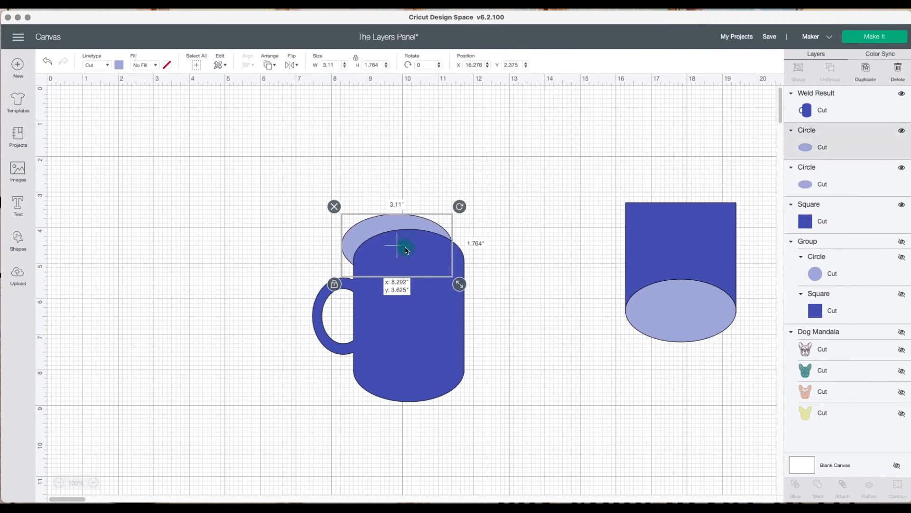
Send the ellipse to the front, shrink it to about 2.89 × 1.64 in, and center it within the mug's rim.
{"action": "left_click", "coordinate": [270, 65]}
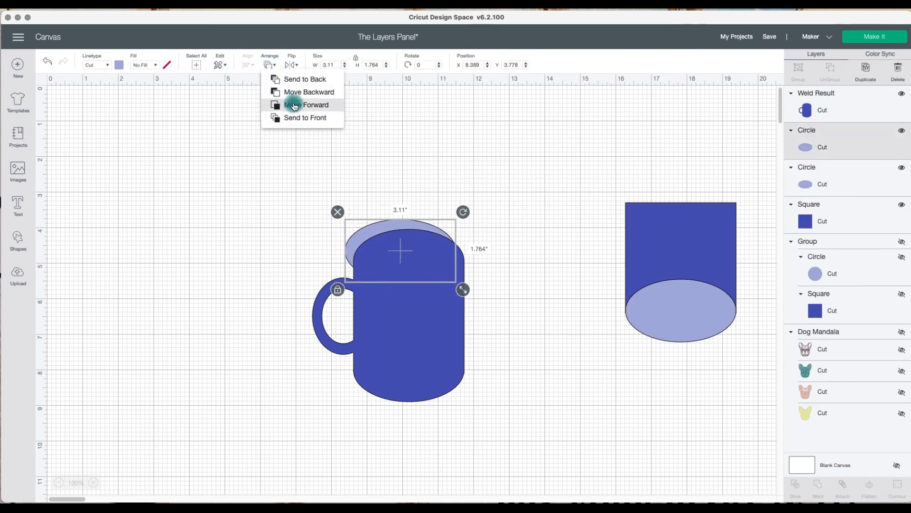
{"action": "left_click", "coordinate": [301, 119]}
{"action": "left_click_drag", "start_coordinate": [394, 244], "coordinate": [401, 257]}
{"action": "left_click_drag", "start_coordinate": [476, 306], "coordinate": [464, 297]}
{"action": "left_click_drag", "start_coordinate": [409, 266], "coordinate": [413, 271]}
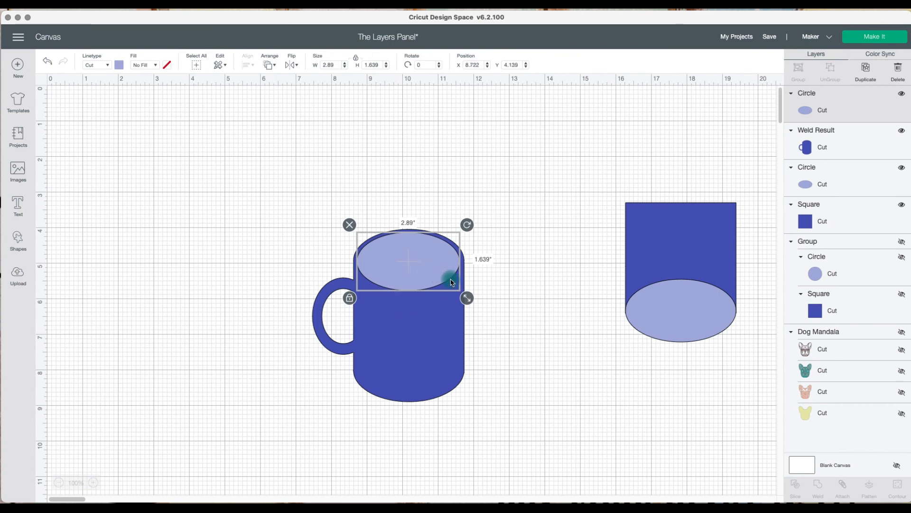
{"action": "left_click", "coordinate": [544, 298]}
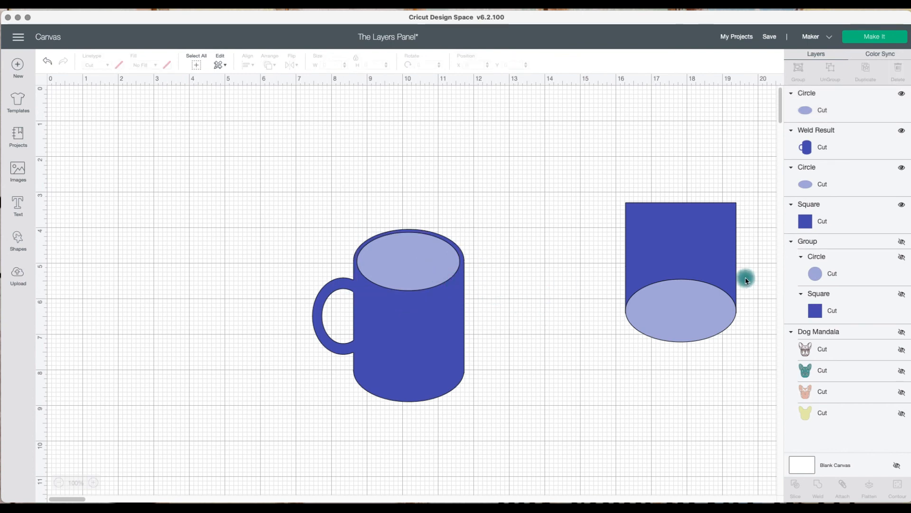
Delete the leftover square and ellipse of the ungrouped cylinder.
{"action": "left_click_drag", "start_coordinate": [612, 171], "coordinate": [717, 332]}
{"action": "left_click", "coordinate": [617, 191]}
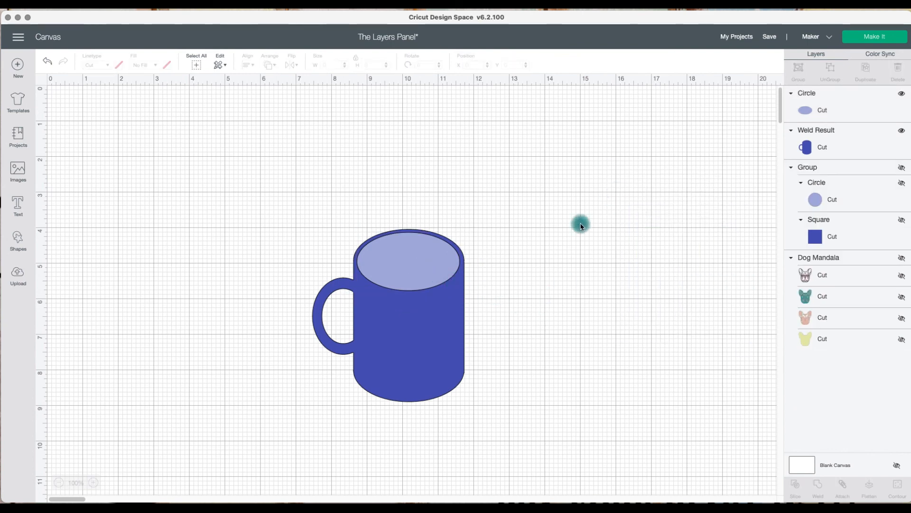
Duplicate the welded mug, flip the copy horizontally, and place it back to back against the original, with the handles facing outward.
{"action": "left_click", "coordinate": [462, 260]}
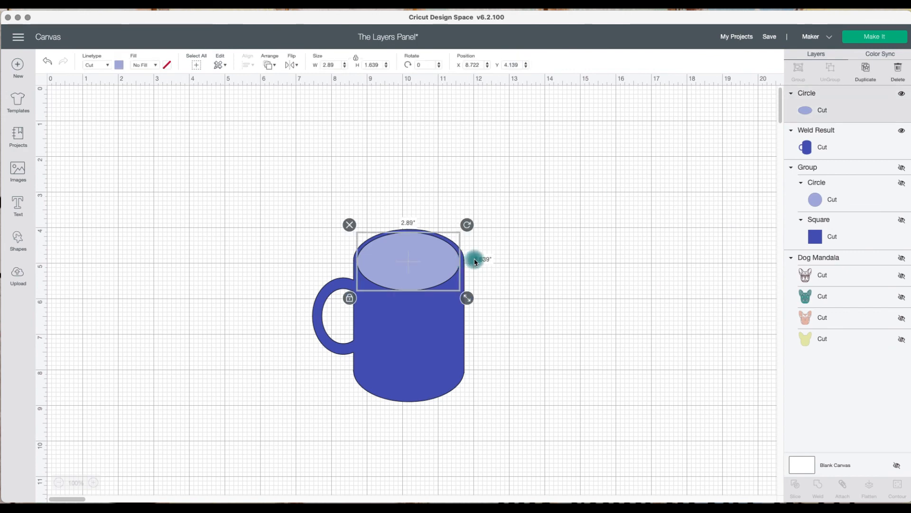
{"action": "left_click", "coordinate": [549, 272]}
{"action": "left_click", "coordinate": [424, 333]}
{"action": "left_click", "coordinate": [870, 74]}
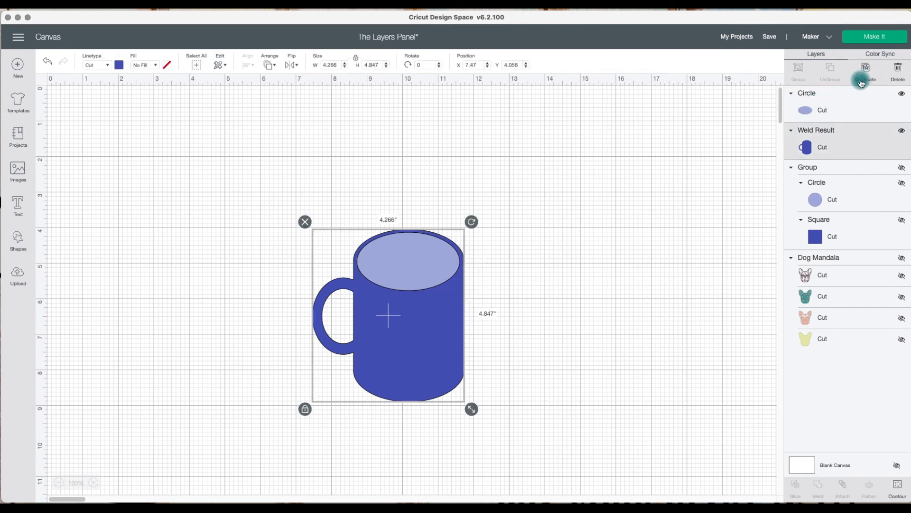
{"action": "left_click", "coordinate": [292, 65]}
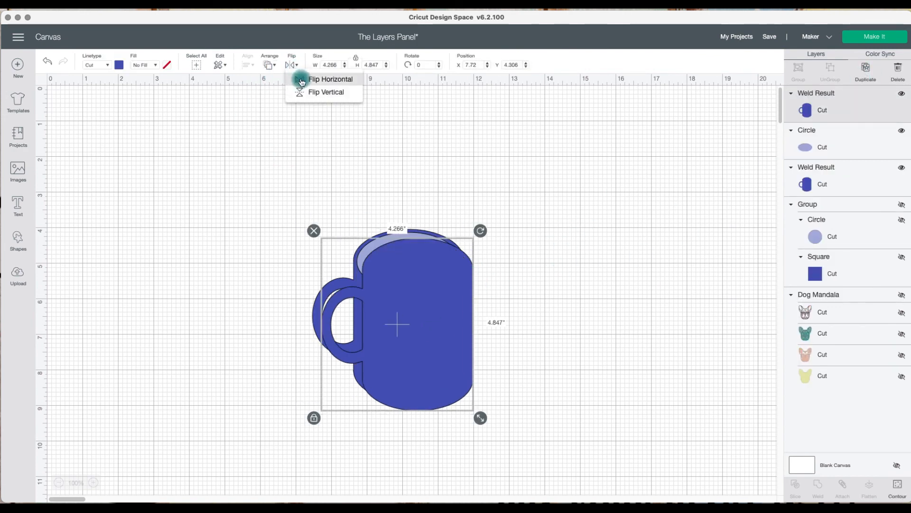
{"action": "left_click", "coordinate": [309, 80]}
{"action": "left_click_drag", "start_coordinate": [383, 315], "coordinate": [524, 310]}
Move the ellipse above the mugs, and align the two mug shapes by their top edges.
{"action": "left_click_drag", "start_coordinate": [401, 253], "coordinate": [412, 171]}
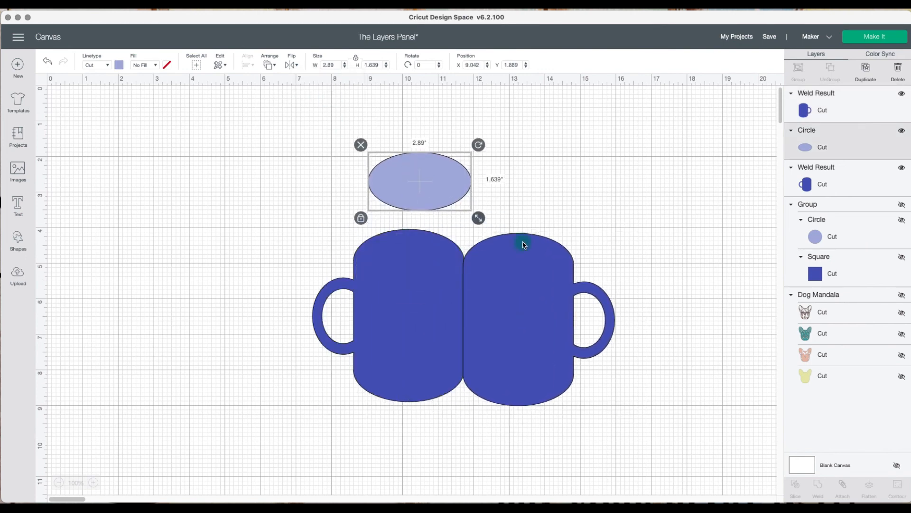
{"action": "left_click", "coordinate": [663, 305]}
{"action": "left_click_drag", "start_coordinate": [686, 327], "coordinate": [335, 273]}
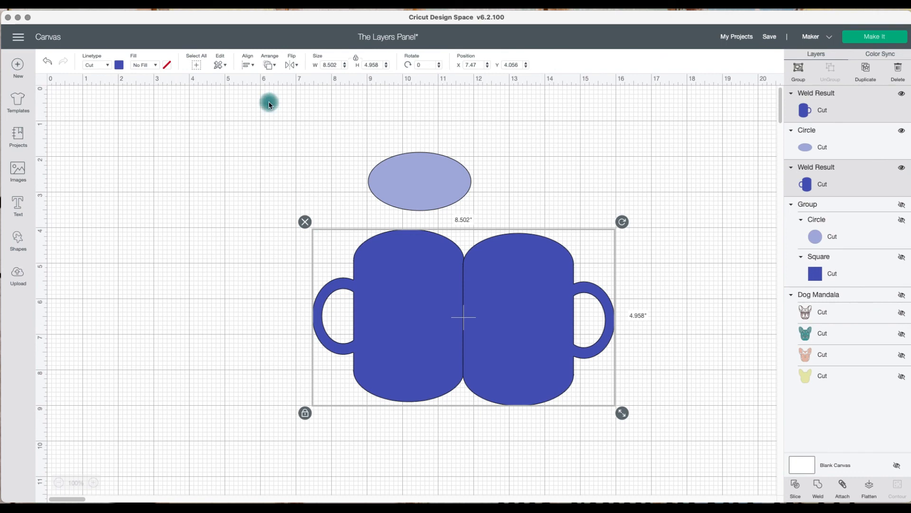
{"action": "left_click", "coordinate": [253, 69]}
{"action": "left_click", "coordinate": [287, 135]}
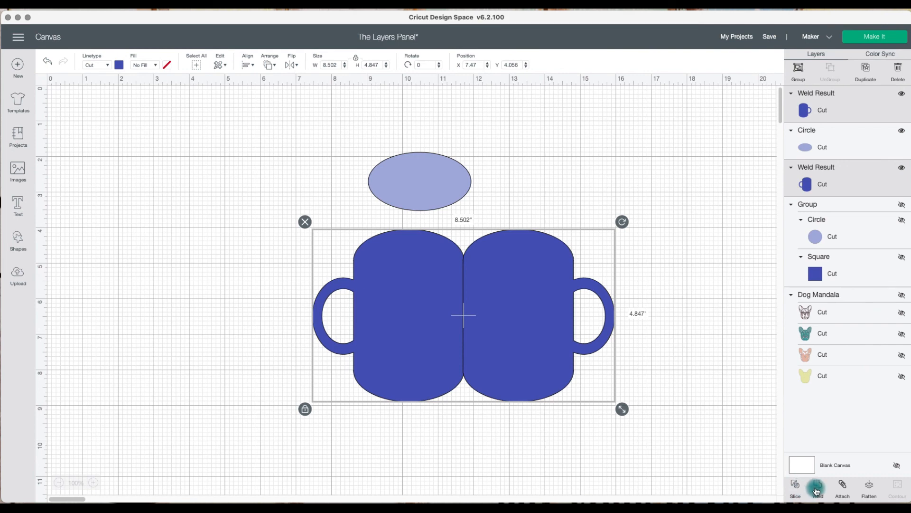
Shift the flipped mug slightly outward to about X 11.734 so the bodies barely overlap, and weld both mugs into one shape.
{"action": "left_click", "coordinate": [605, 463]}
{"action": "left_click", "coordinate": [493, 363]}
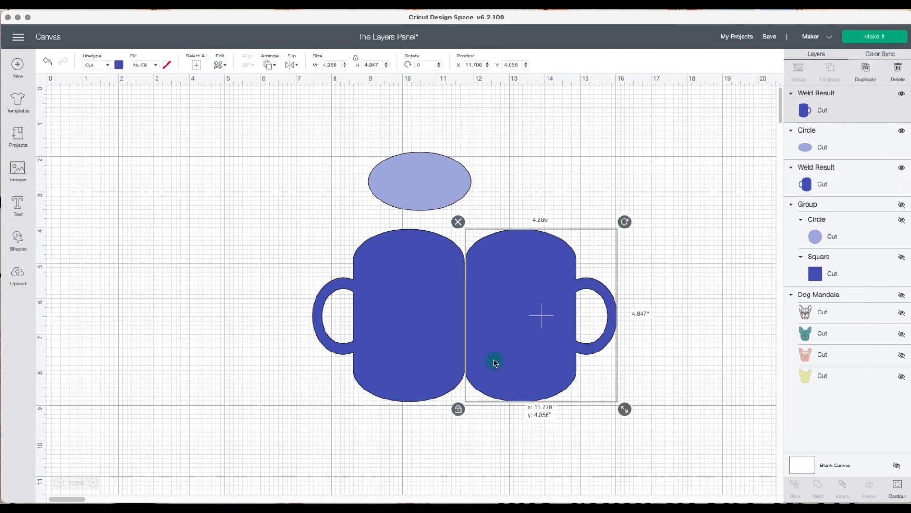
{"action": "left_click", "coordinate": [636, 376]}
{"action": "left_click", "coordinate": [571, 370]}
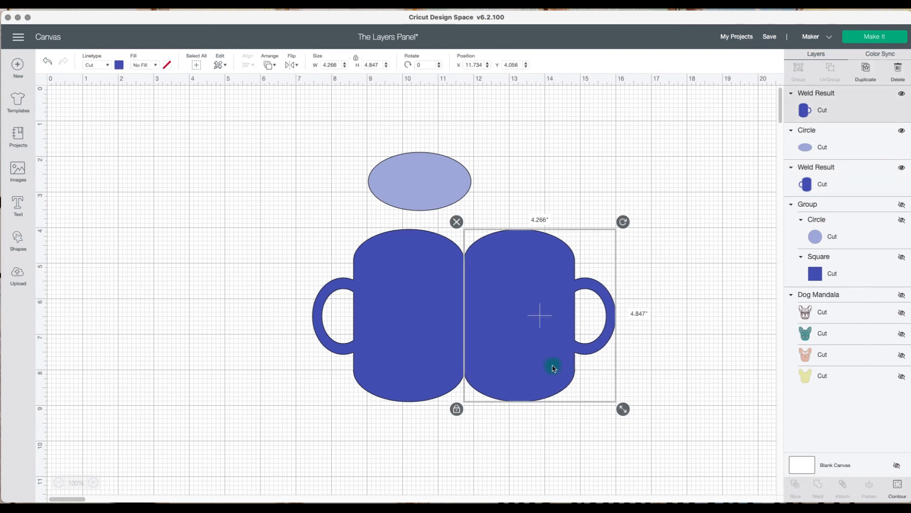
{"action": "left_click_drag", "start_coordinate": [599, 448], "coordinate": [421, 360]}
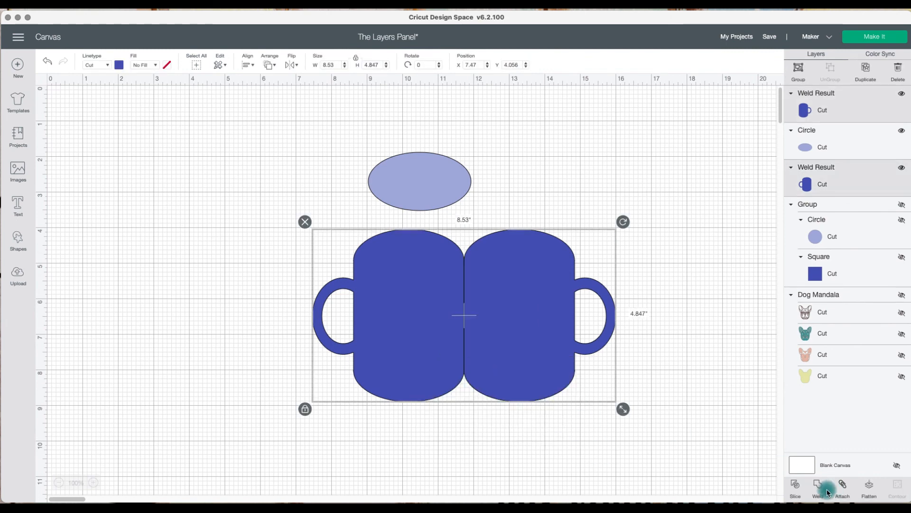
{"action": "left_click", "coordinate": [819, 490]}
{"action": "left_click", "coordinate": [429, 256]}
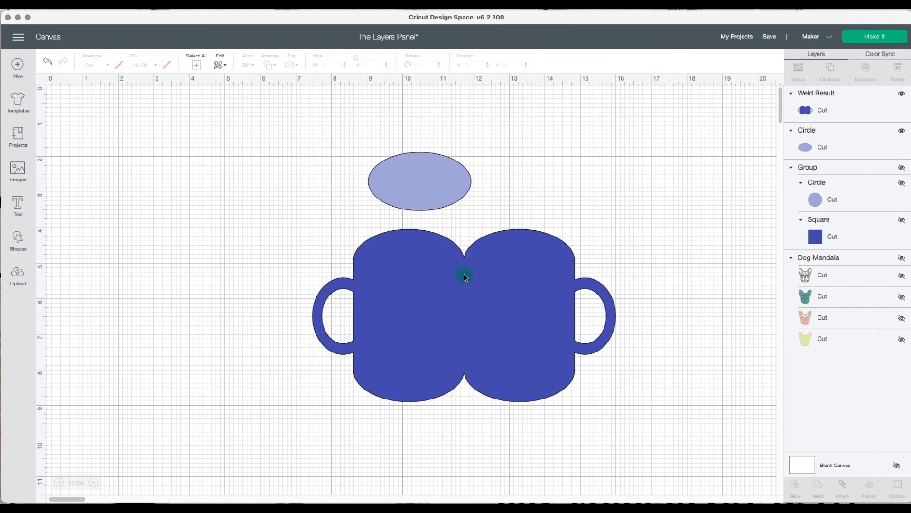
Add a score line about 3.2 in tall down the center of the welded double mug, between its two notches.
{"action": "left_click", "coordinate": [18, 274]}
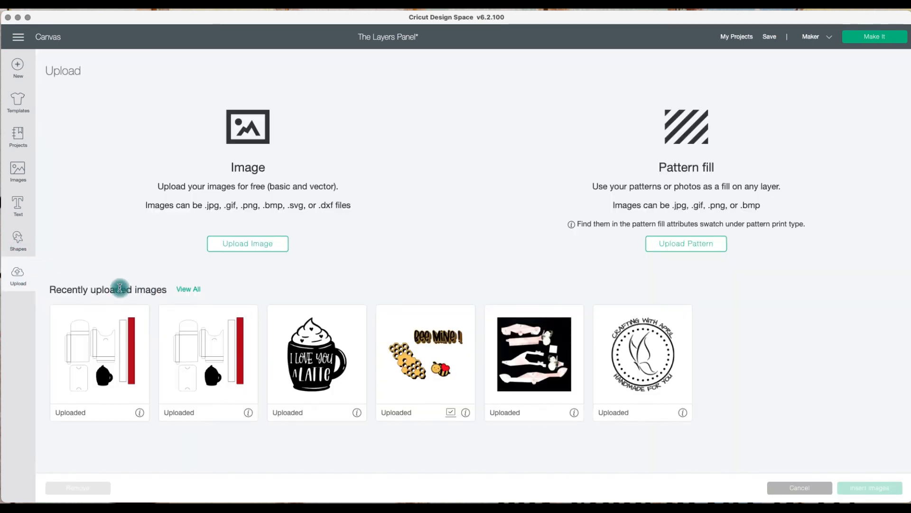
{"action": "left_click", "coordinate": [29, 252]}
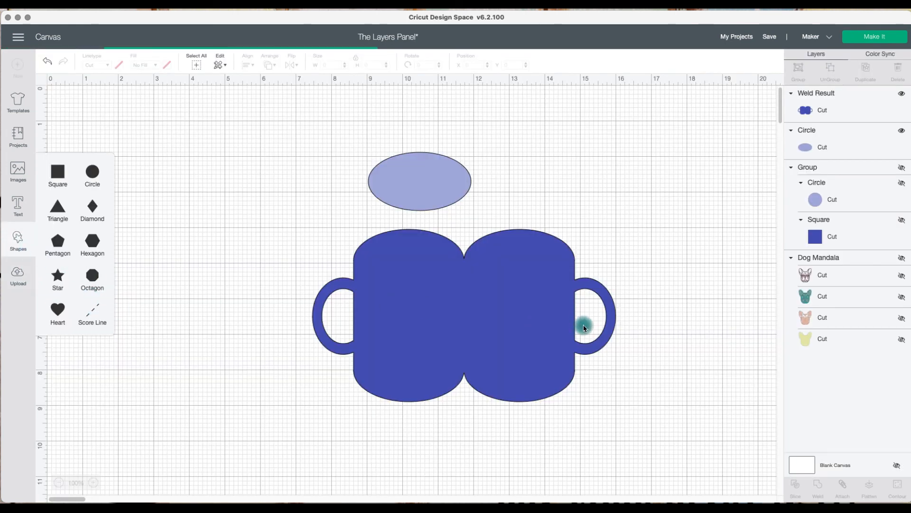
{"action": "left_click_drag", "start_coordinate": [61, 121], "coordinate": [463, 280]}
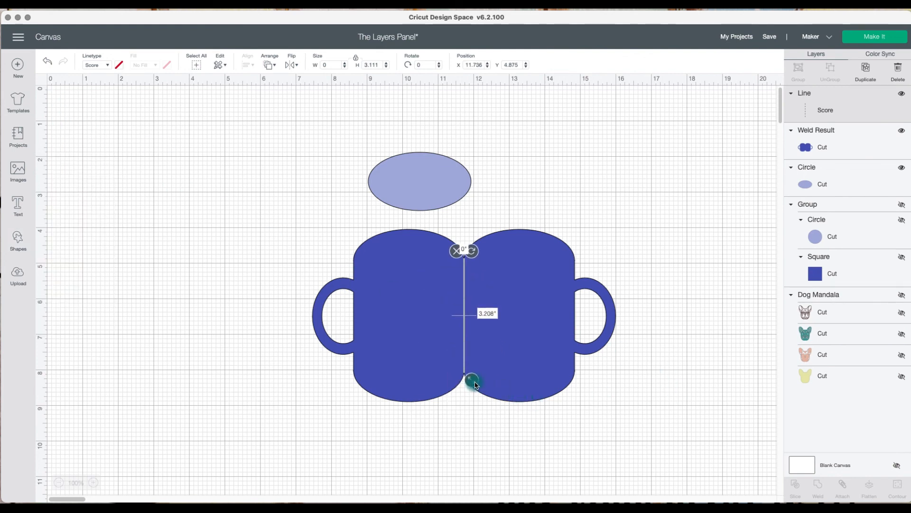
Attach the score line to the double mug, and shift the attached card slightly down and to the right as one unit.
{"action": "left_click", "coordinate": [672, 423]}
{"action": "left_click_drag", "start_coordinate": [646, 418], "coordinate": [456, 357]}
{"action": "left_click", "coordinate": [843, 486]}
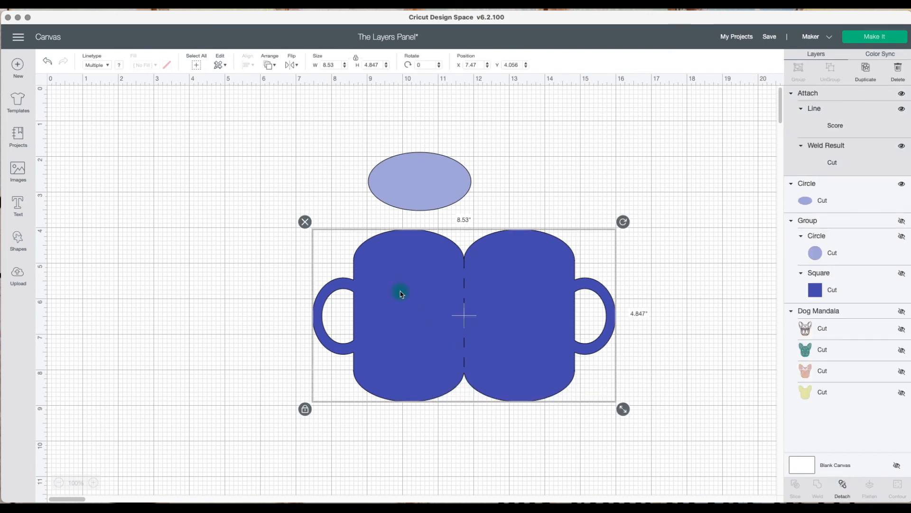
{"action": "left_click_drag", "start_coordinate": [451, 304], "coordinate": [504, 328]}
Move the ellipse onto the right mug, duplicate it, fit the copy inside the left mug's rim, and save the project.
{"action": "left_click_drag", "start_coordinate": [437, 192], "coordinate": [551, 288]}
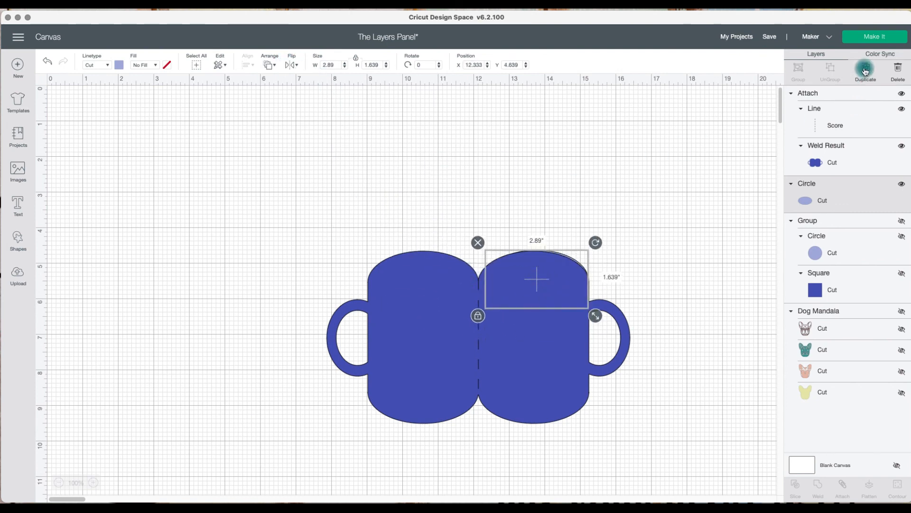
{"action": "left_click_drag", "start_coordinate": [544, 294], "coordinate": [533, 289]}
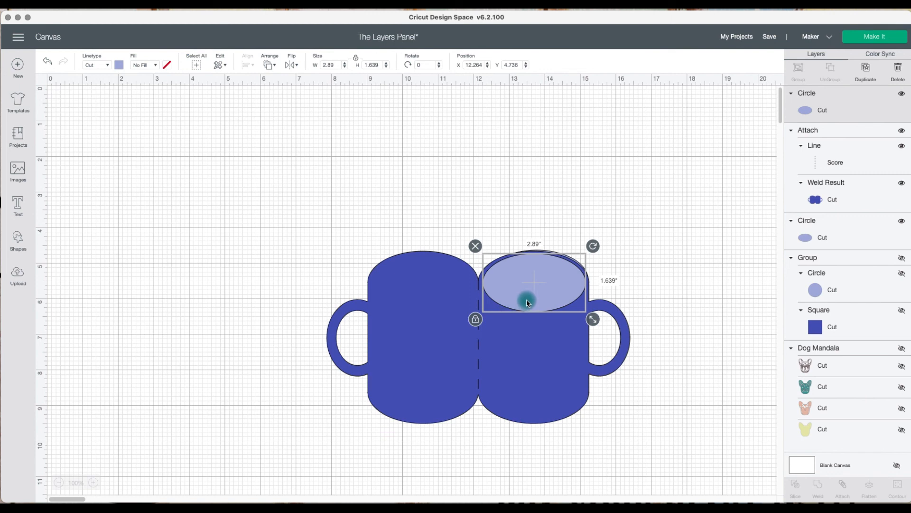
{"action": "left_click_drag", "start_coordinate": [525, 290], "coordinate": [416, 289]}
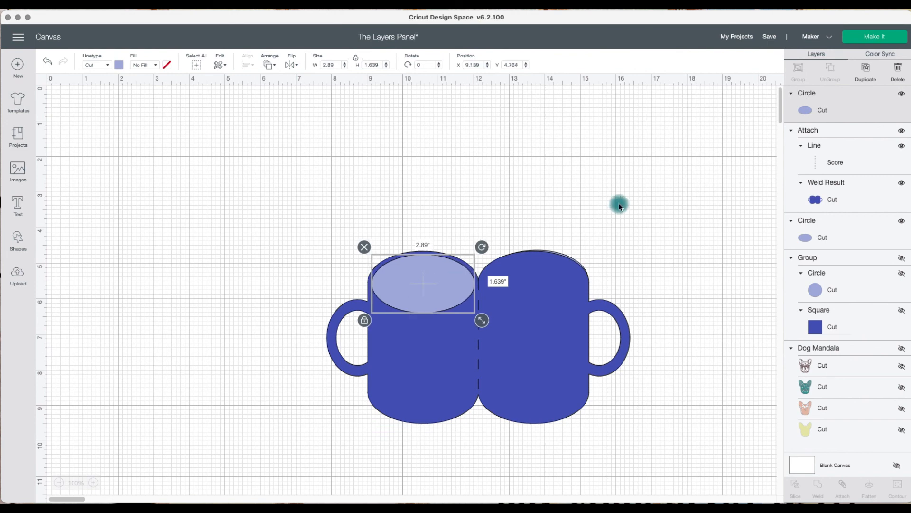
{"action": "left_click", "coordinate": [602, 267]}
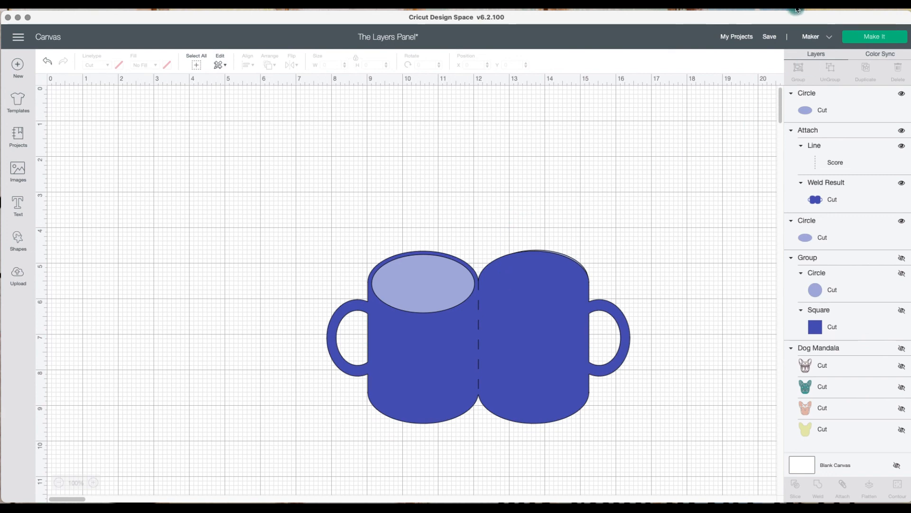
{"action": "left_click", "coordinate": [771, 40]}
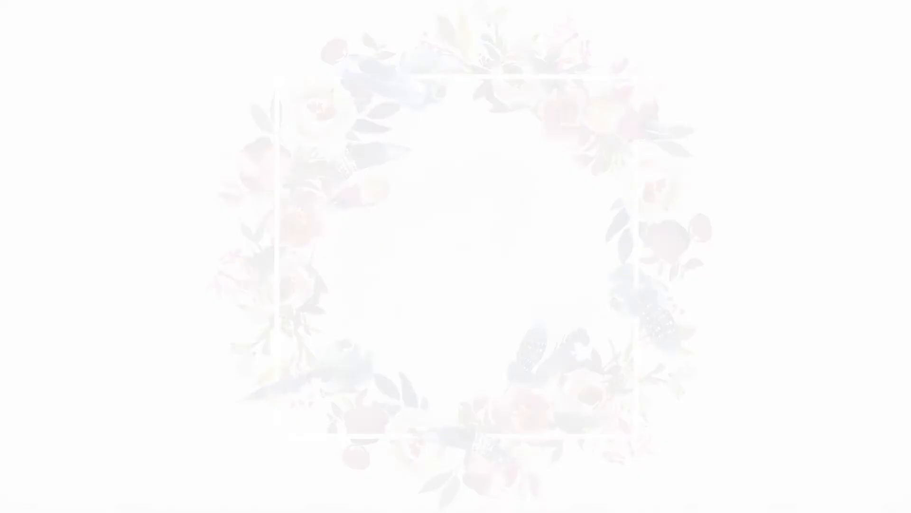